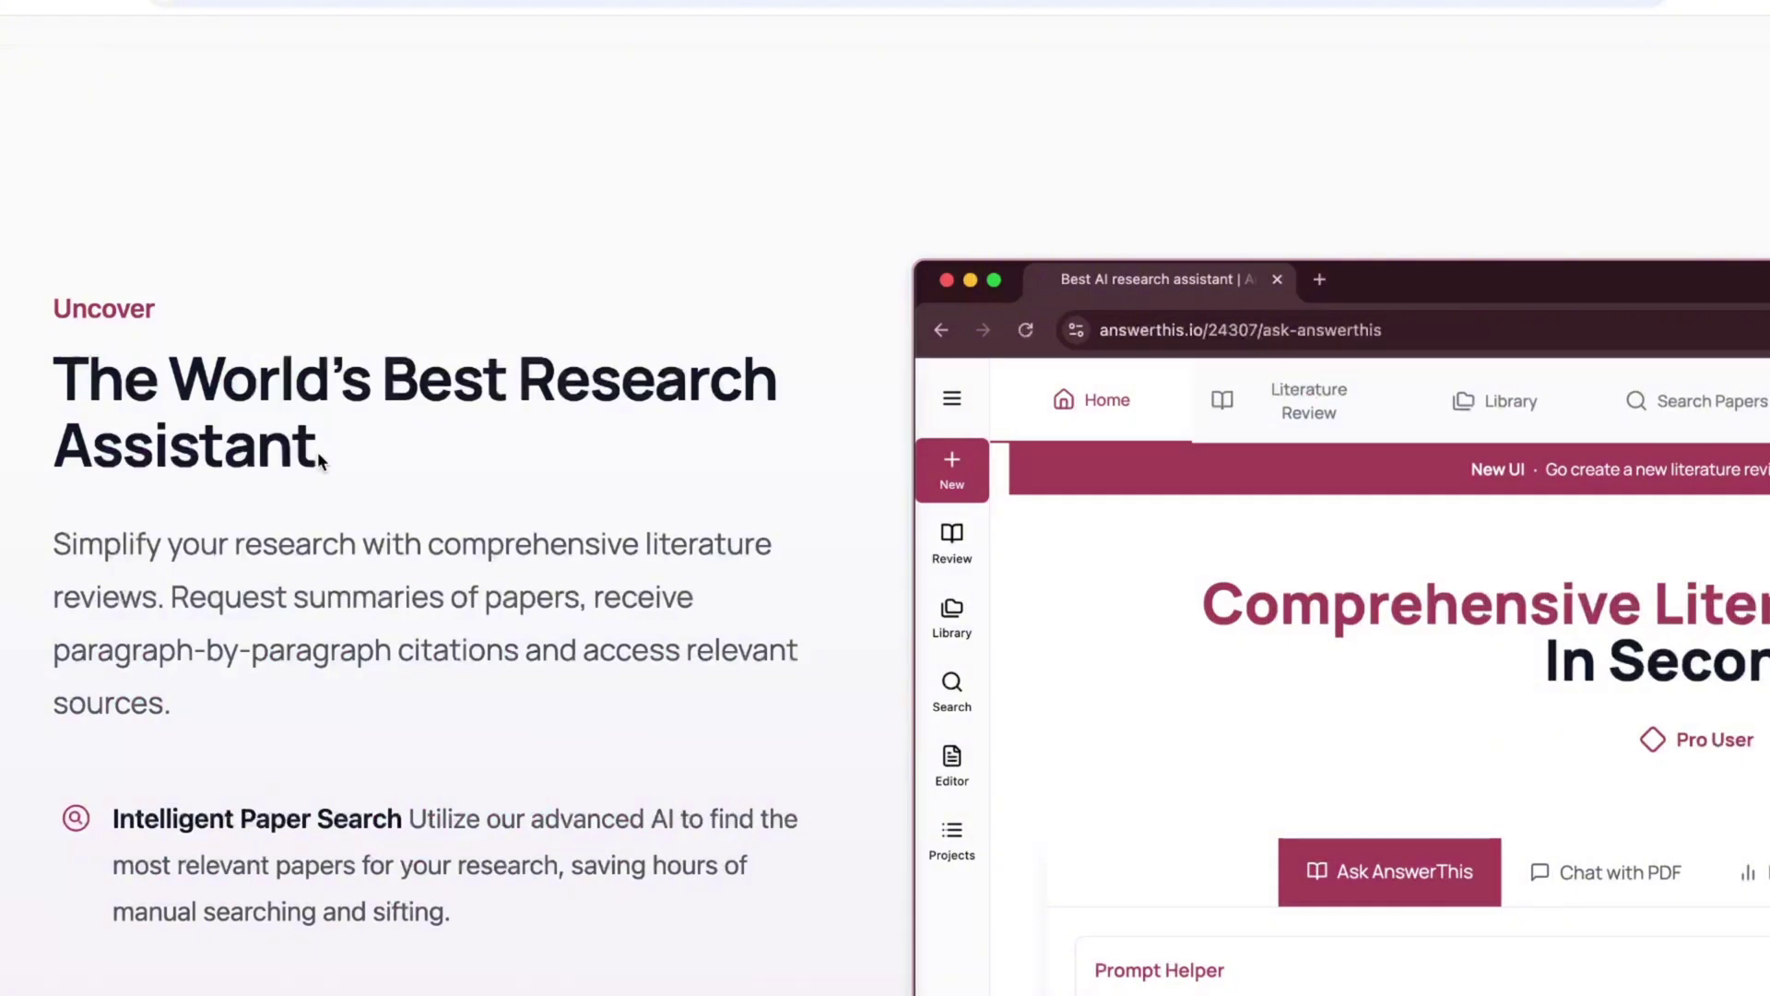
Read the AnswerThis landing page's descriptions of paper search, library organization, rapid literature reviews and the research source database.
{"action": "left_click_drag", "start_coordinate": [184, 381], "coordinate": [526, 447]}
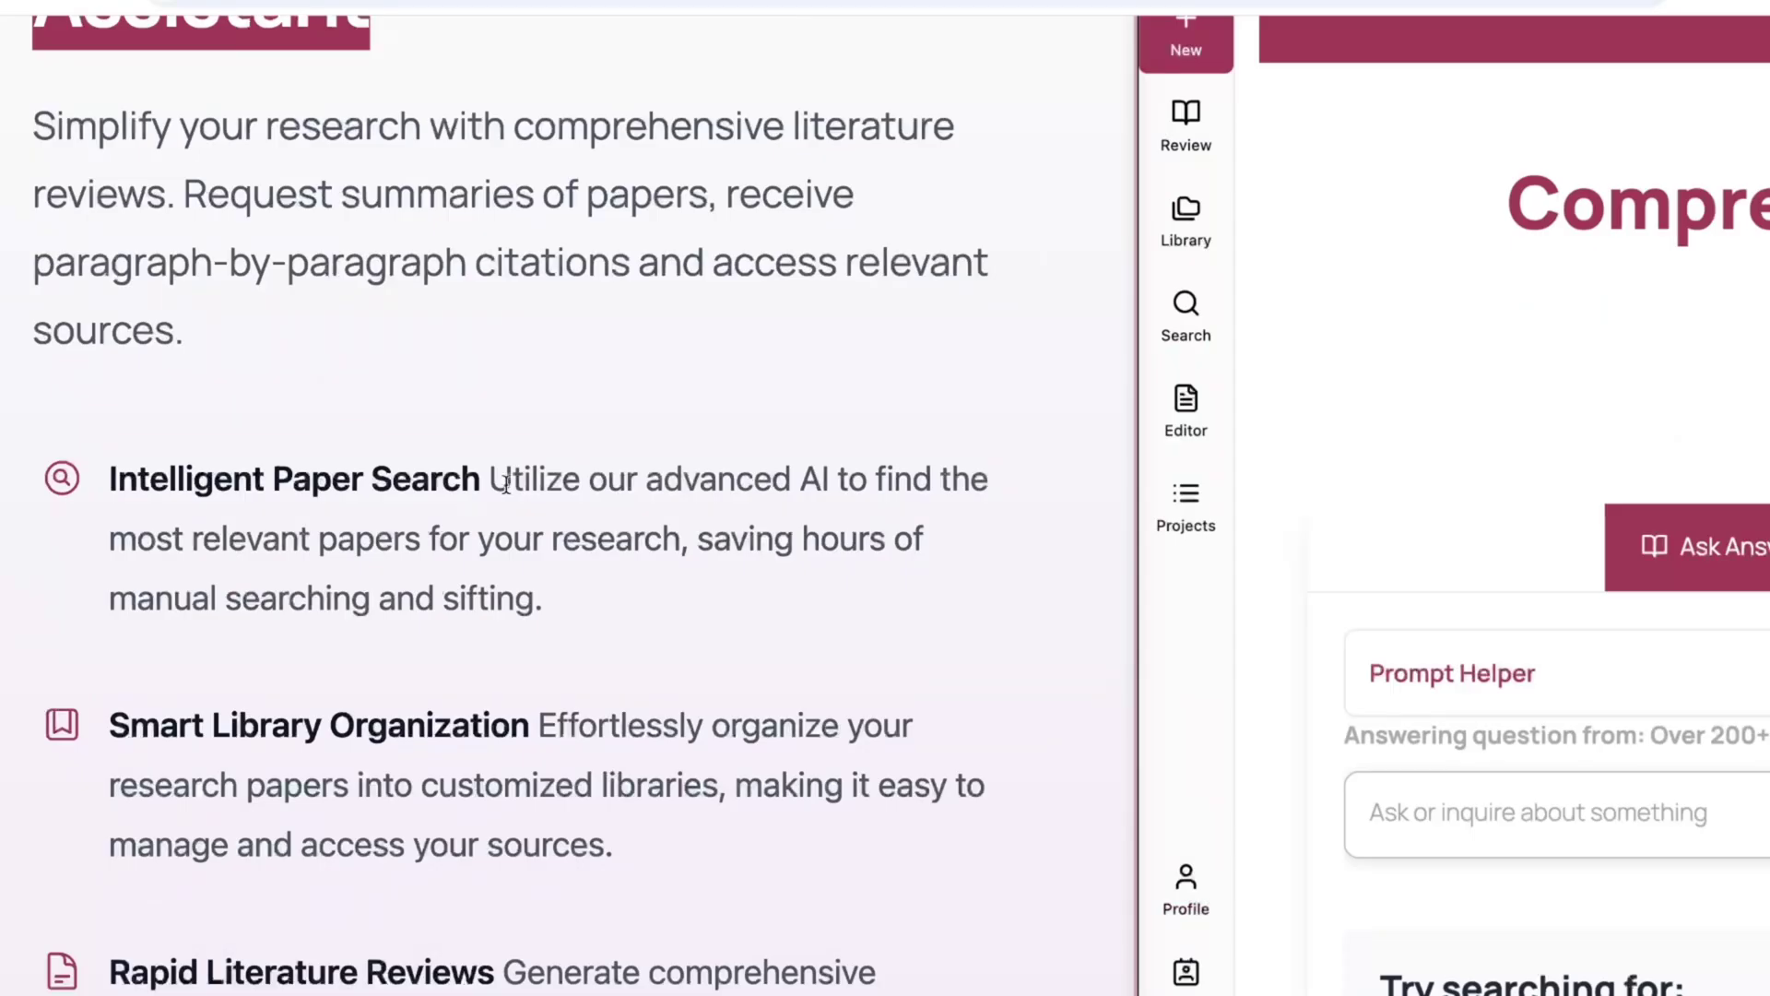
{"action": "left_click_drag", "start_coordinate": [745, 456], "coordinate": [801, 516]}
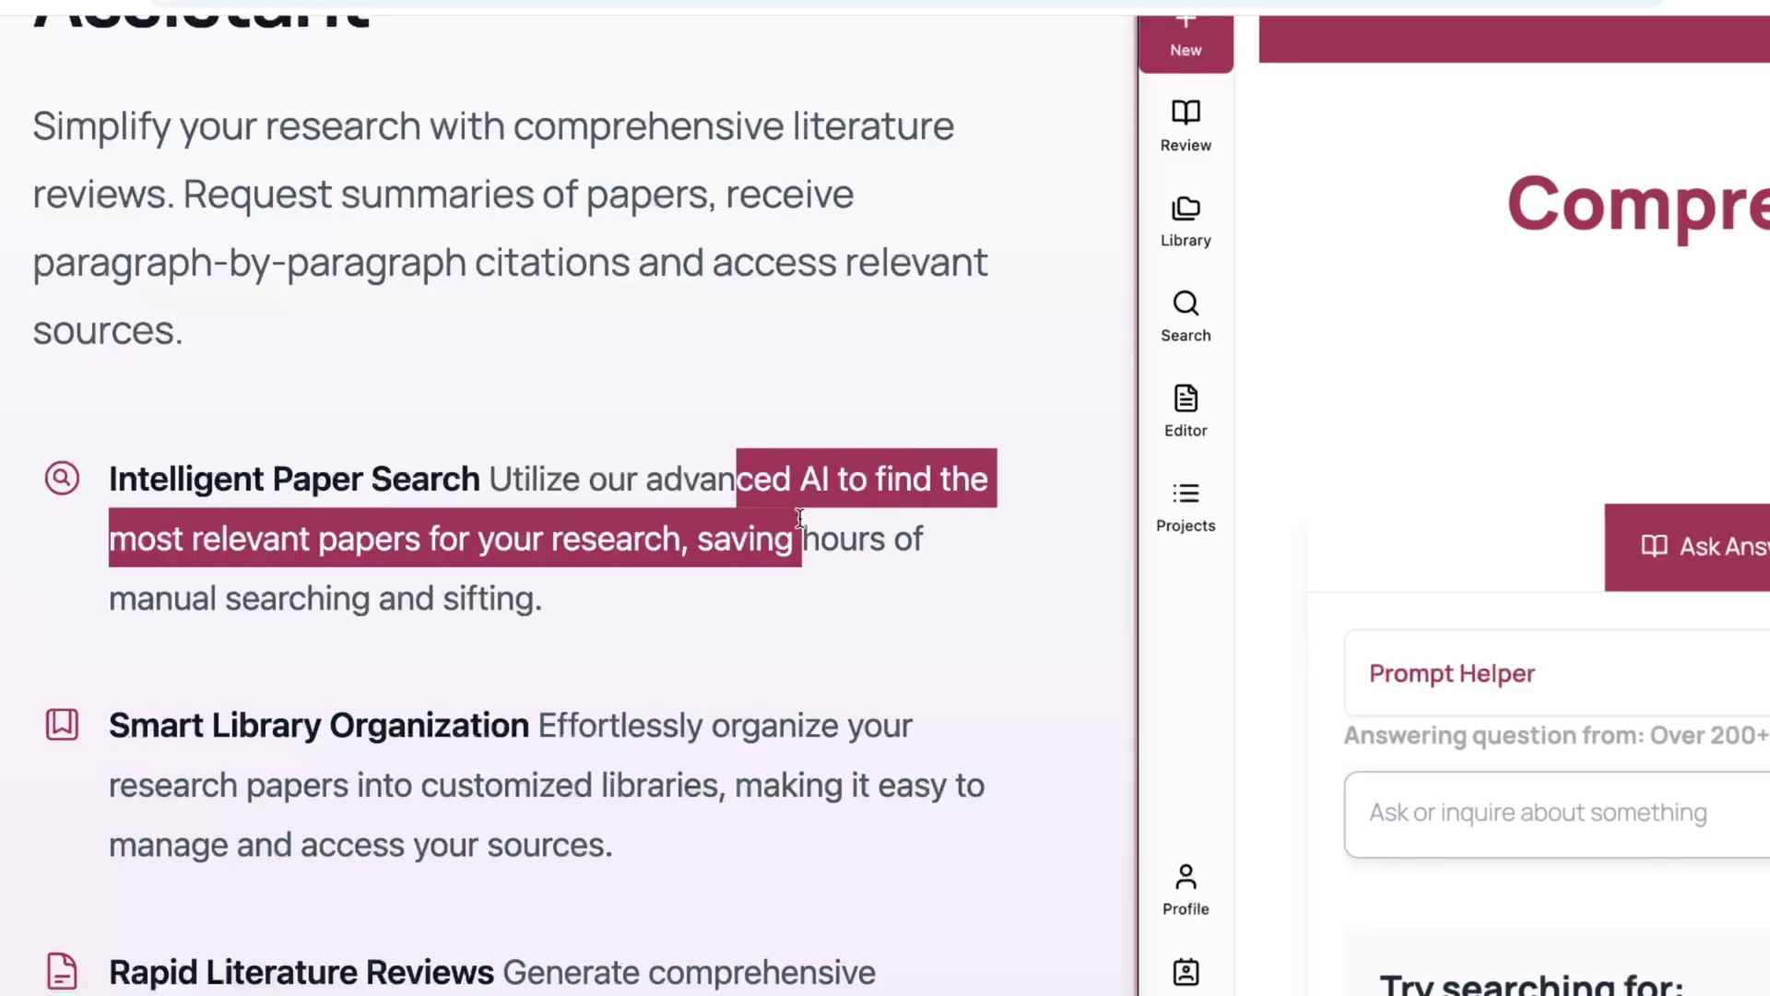
{"action": "left_click", "coordinate": [800, 517]}
{"action": "scroll", "coordinate": [793, 498], "scroll_direction": "down", "scroll_amount": 2}
{"action": "left_click_drag", "start_coordinate": [712, 323], "coordinate": [785, 369]}
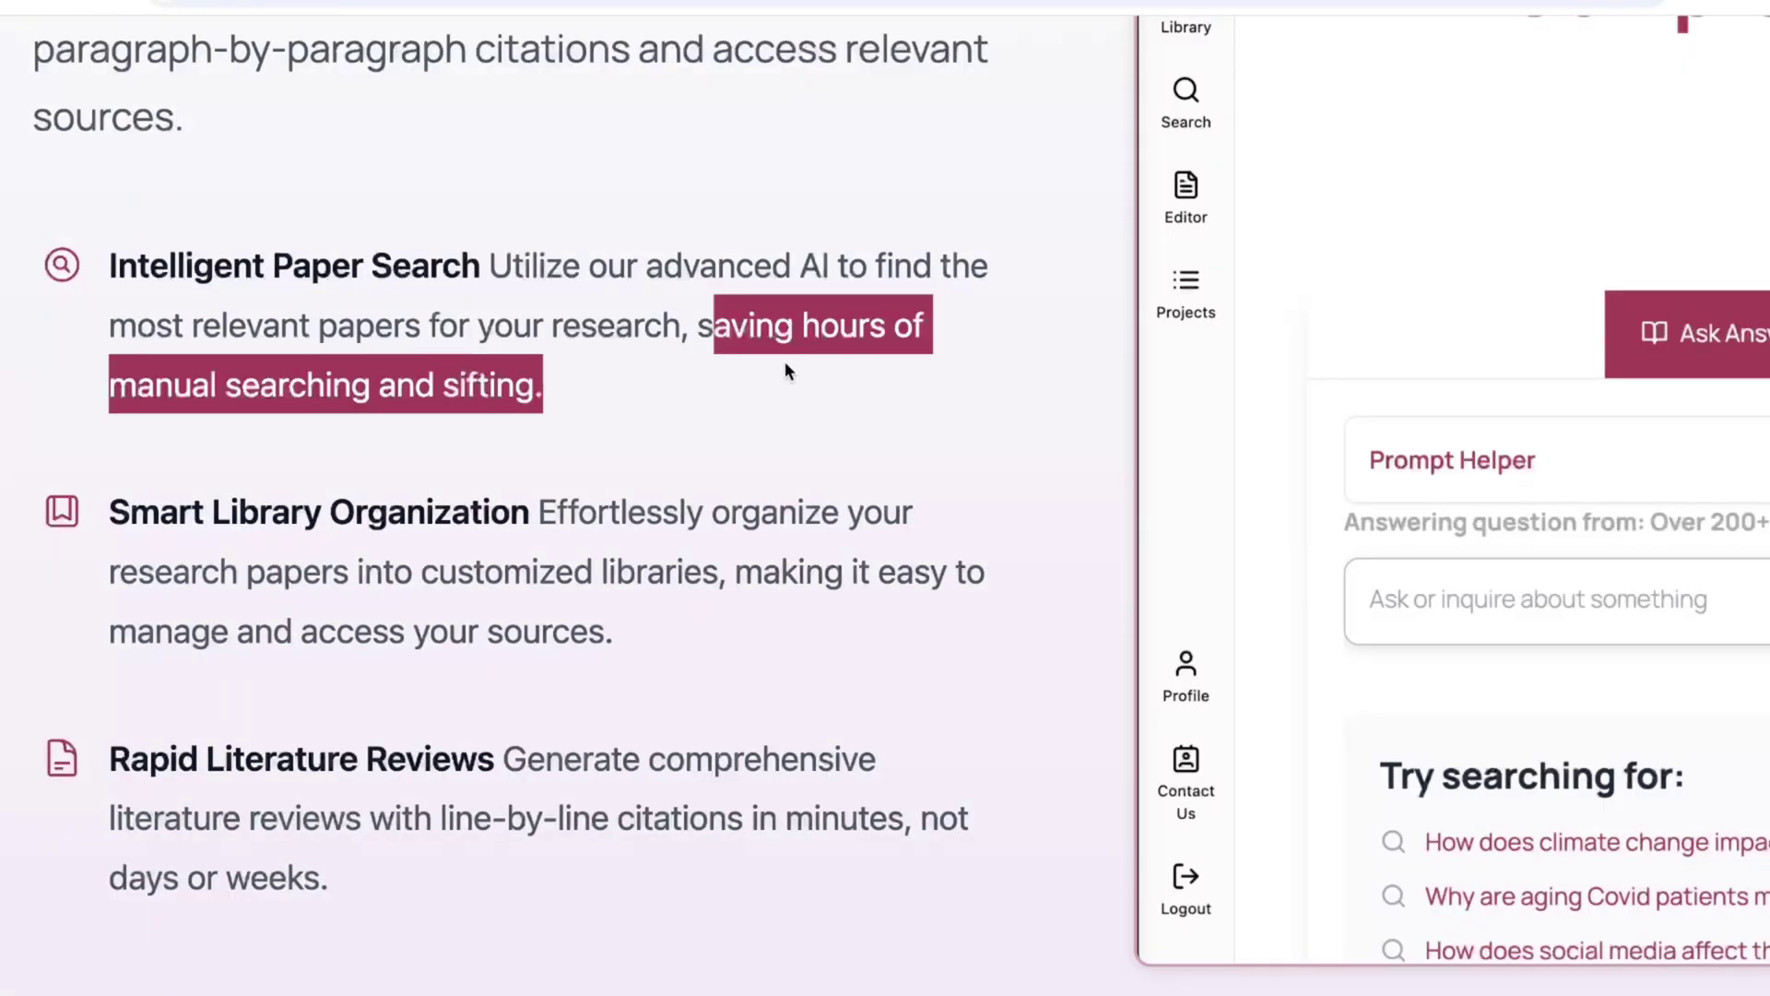
{"action": "left_click", "coordinate": [578, 512]}
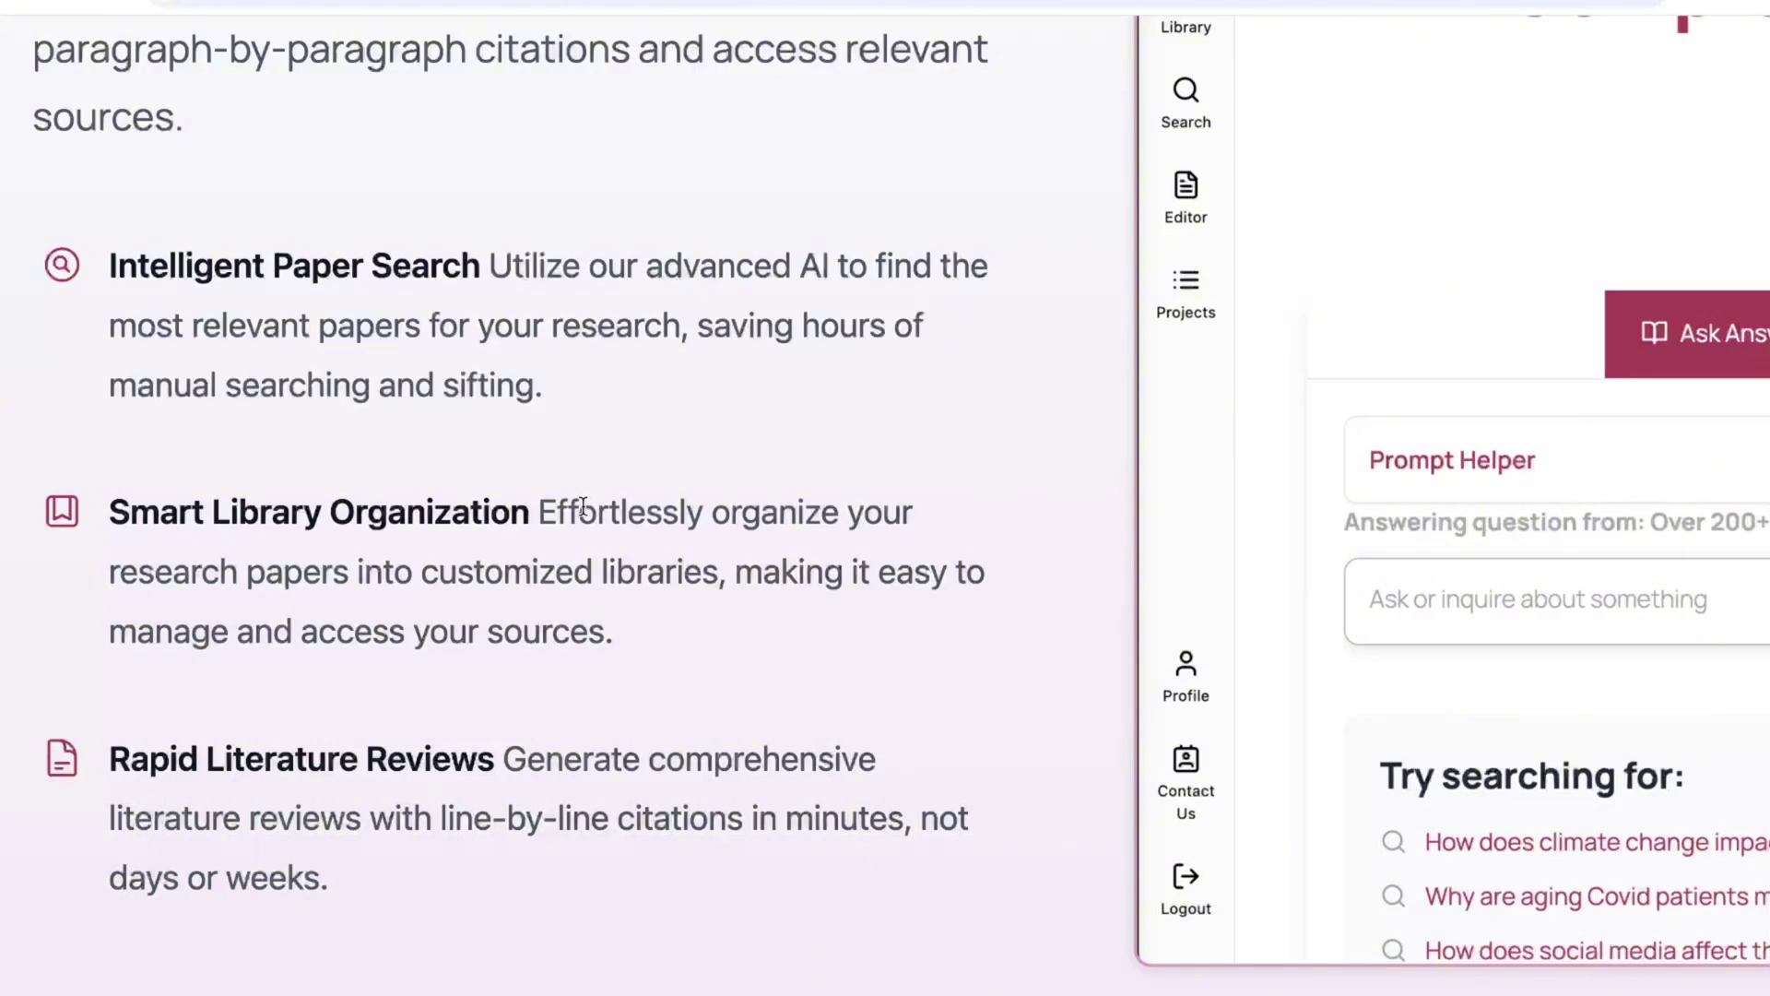
{"action": "left_click_drag", "start_coordinate": [554, 510], "coordinate": [655, 554]}
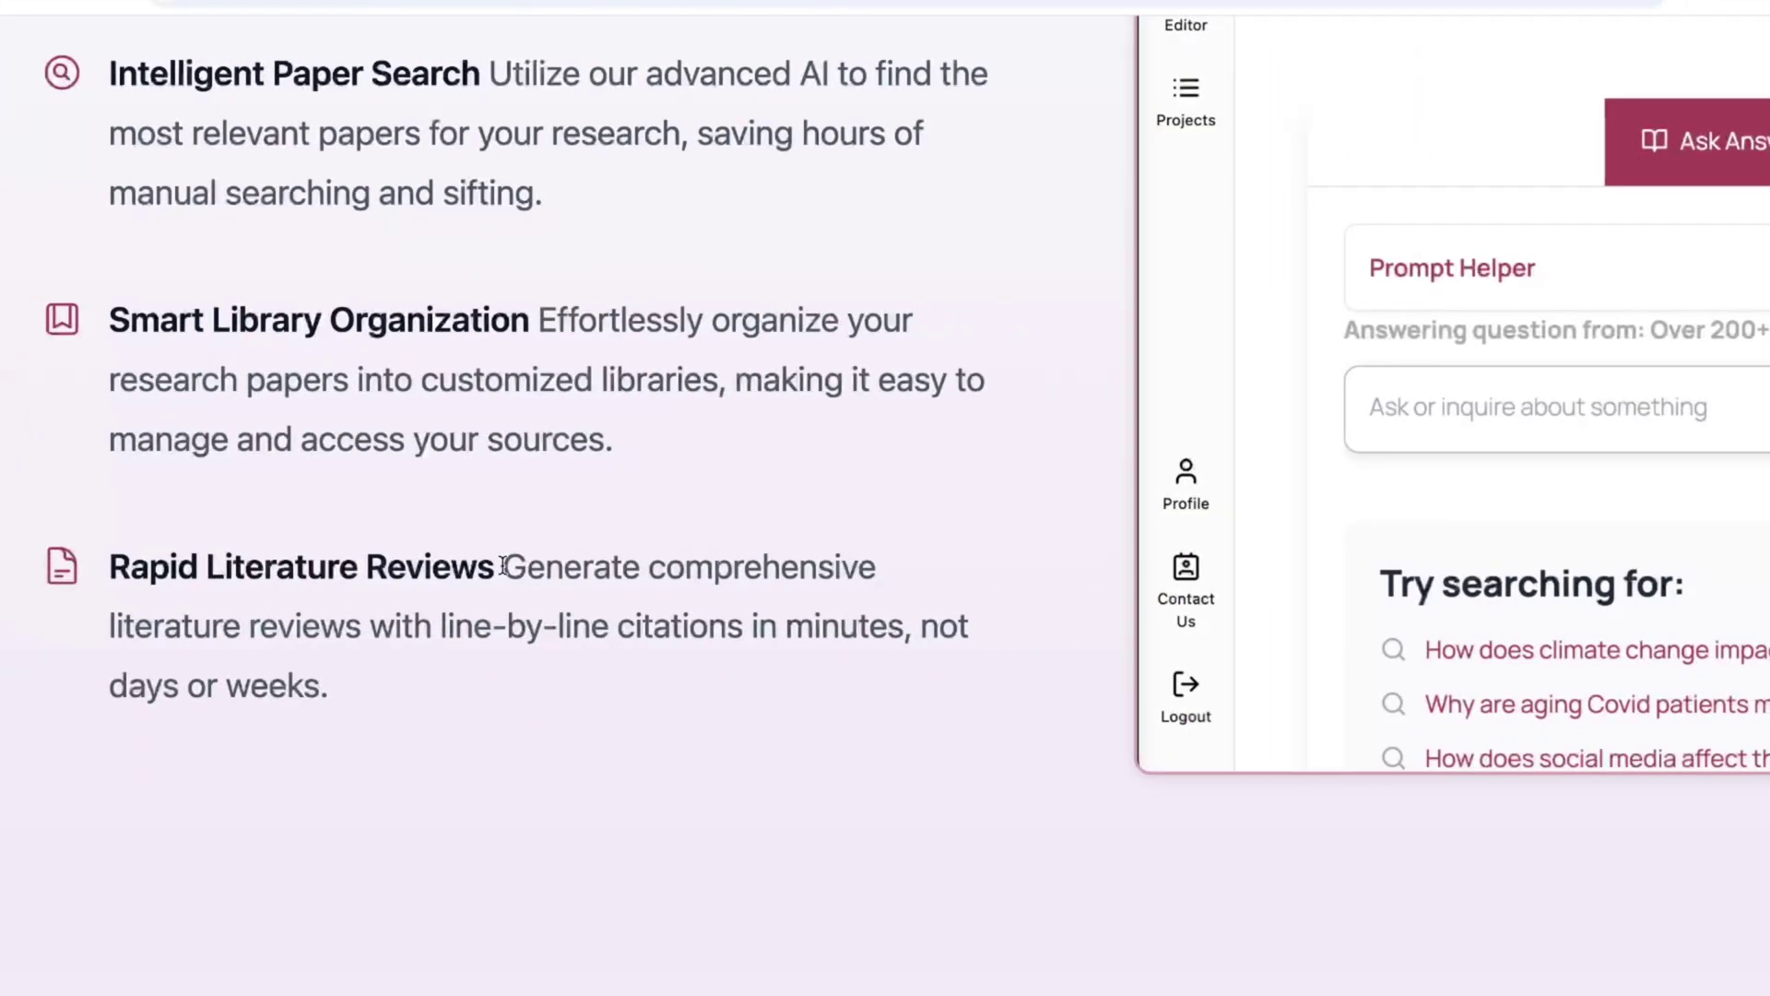
{"action": "left_click_drag", "start_coordinate": [504, 566], "coordinate": [860, 635]}
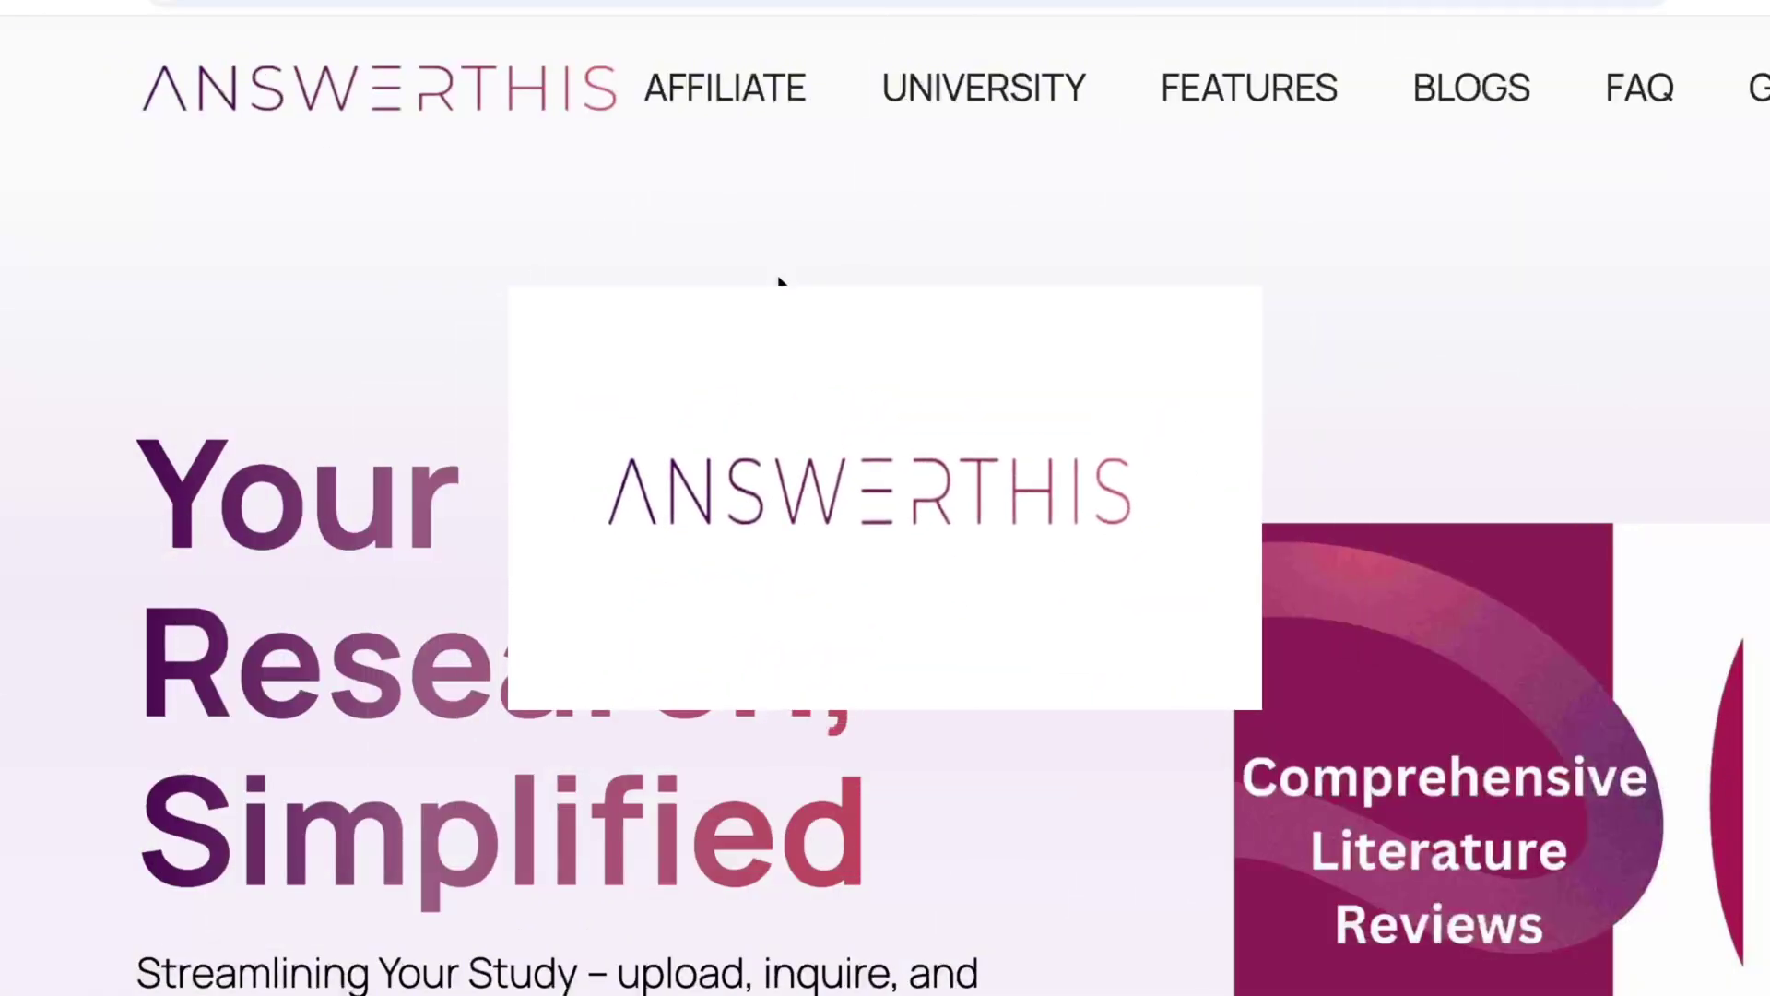
{"action": "scroll", "coordinate": [799, 478], "scroll_direction": "down", "scroll_amount": 1}
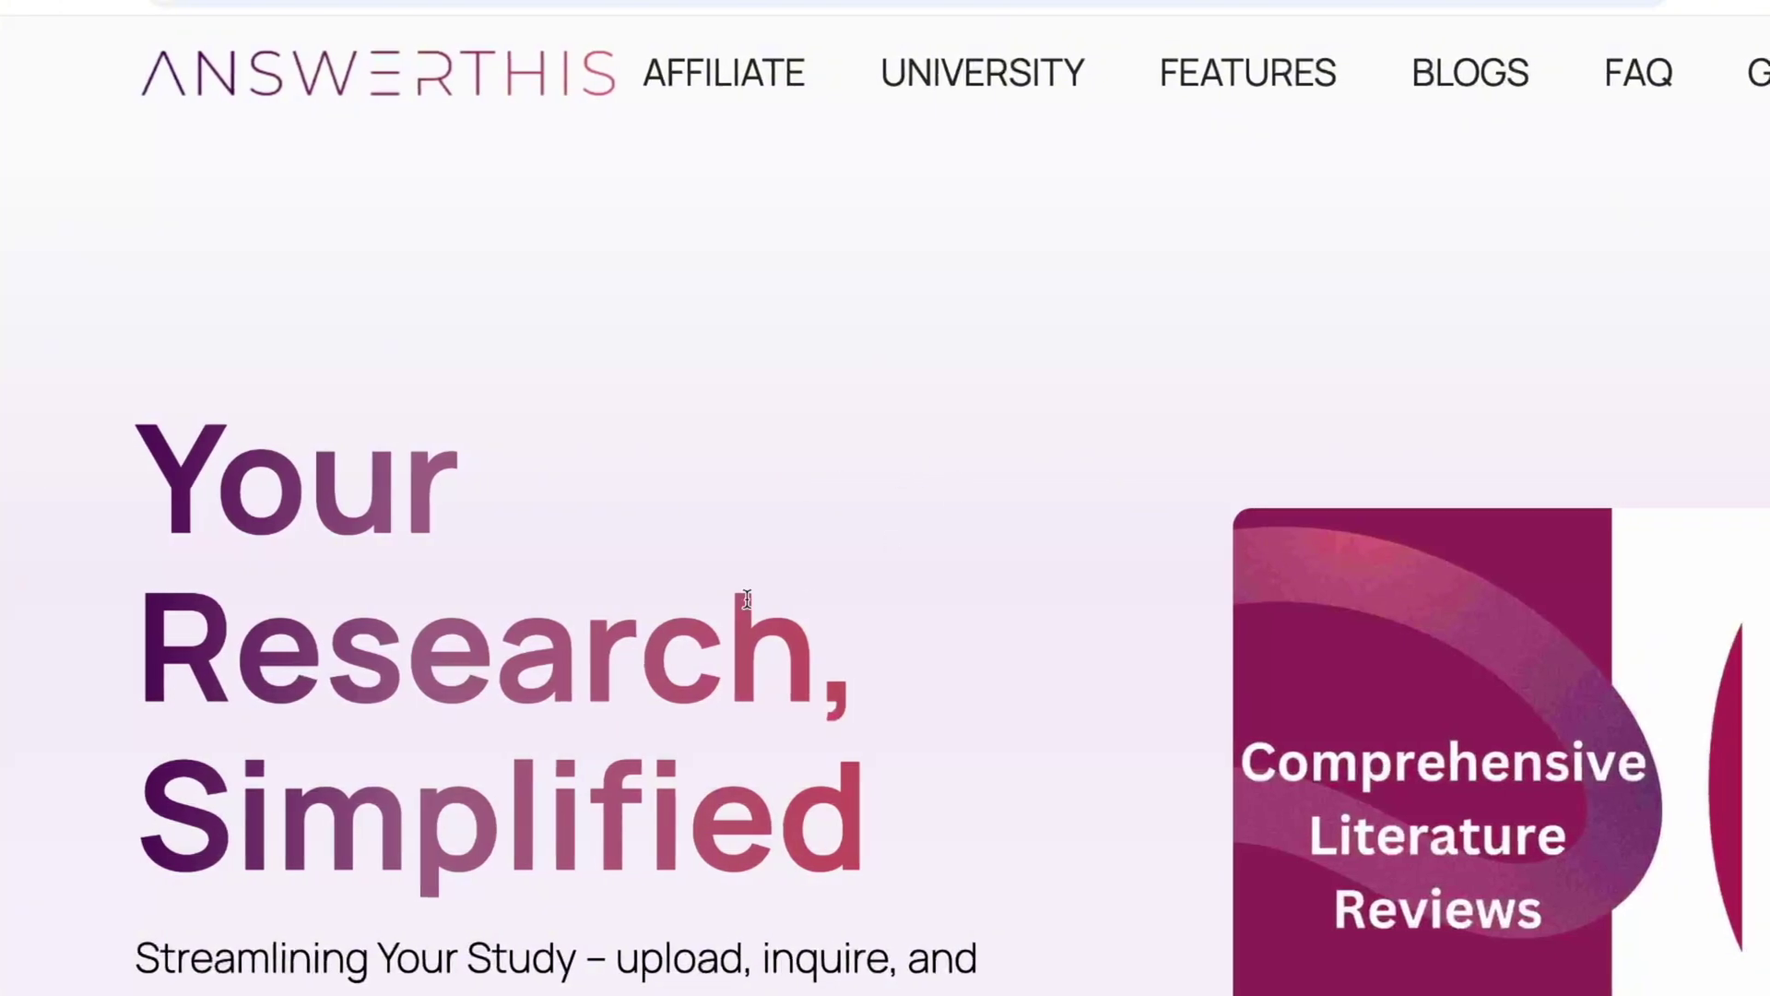
{"action": "scroll", "coordinate": [747, 599], "scroll_direction": "down", "scroll_amount": 1}
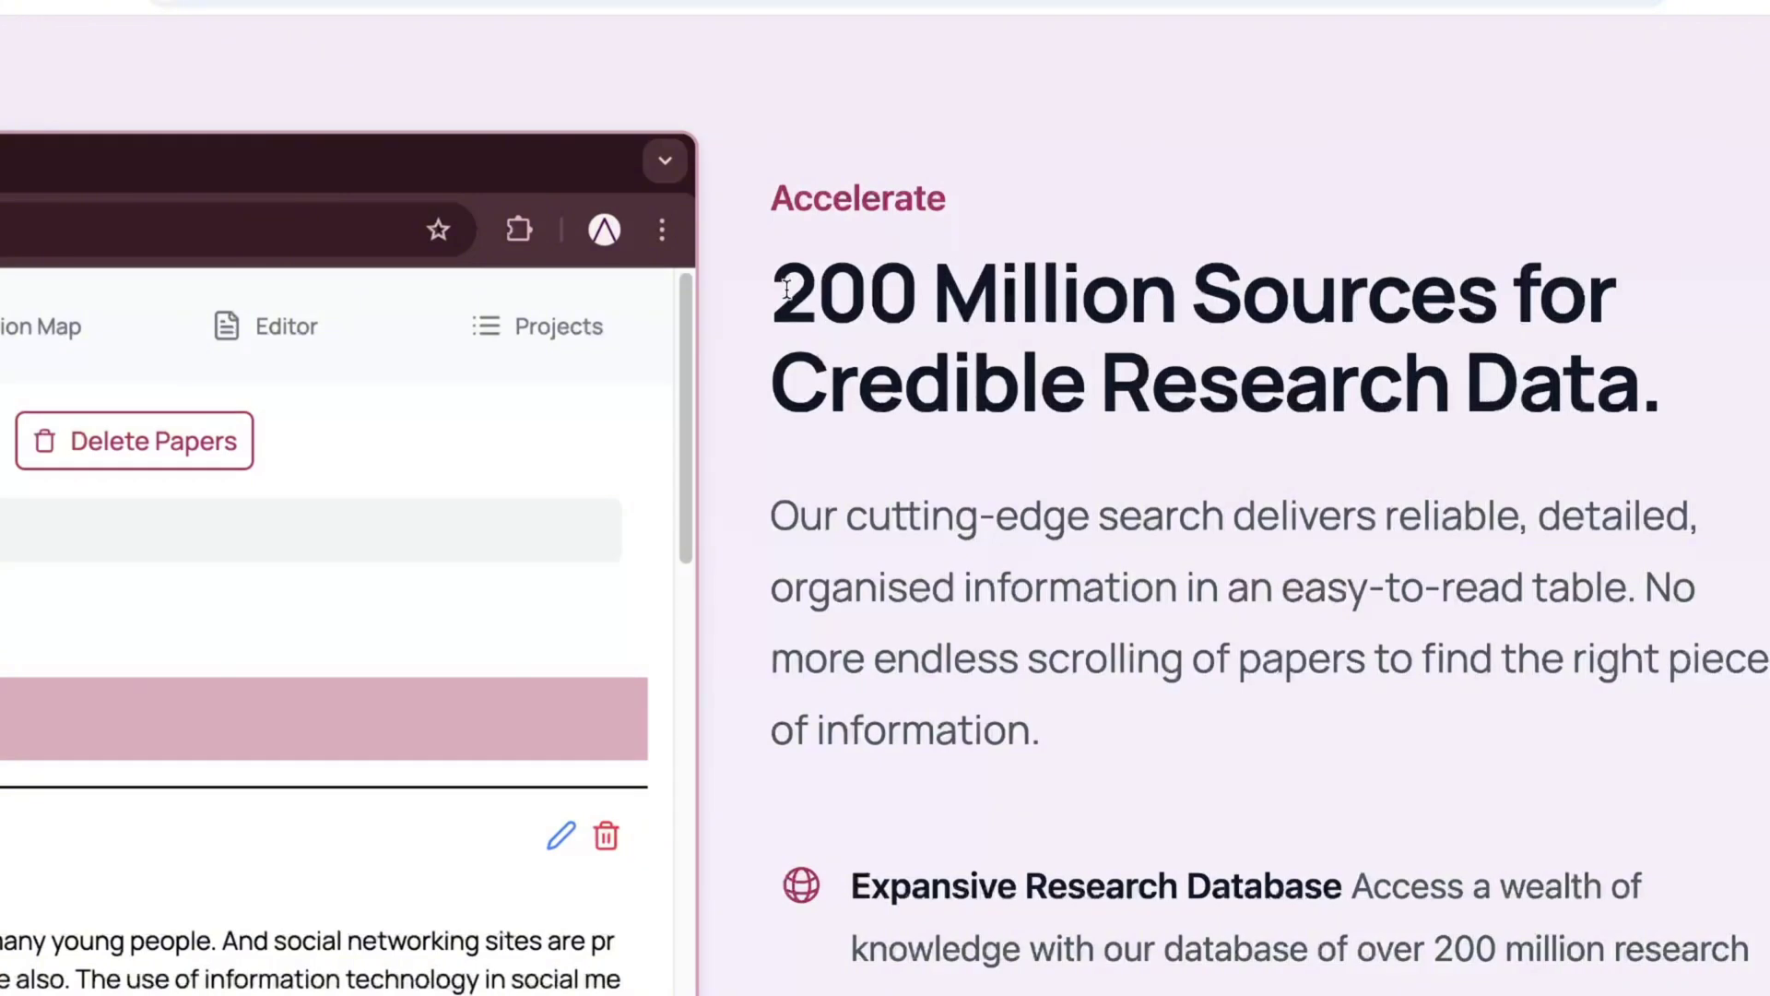
{"action": "left_click_drag", "start_coordinate": [786, 288], "coordinate": [1639, 382]}
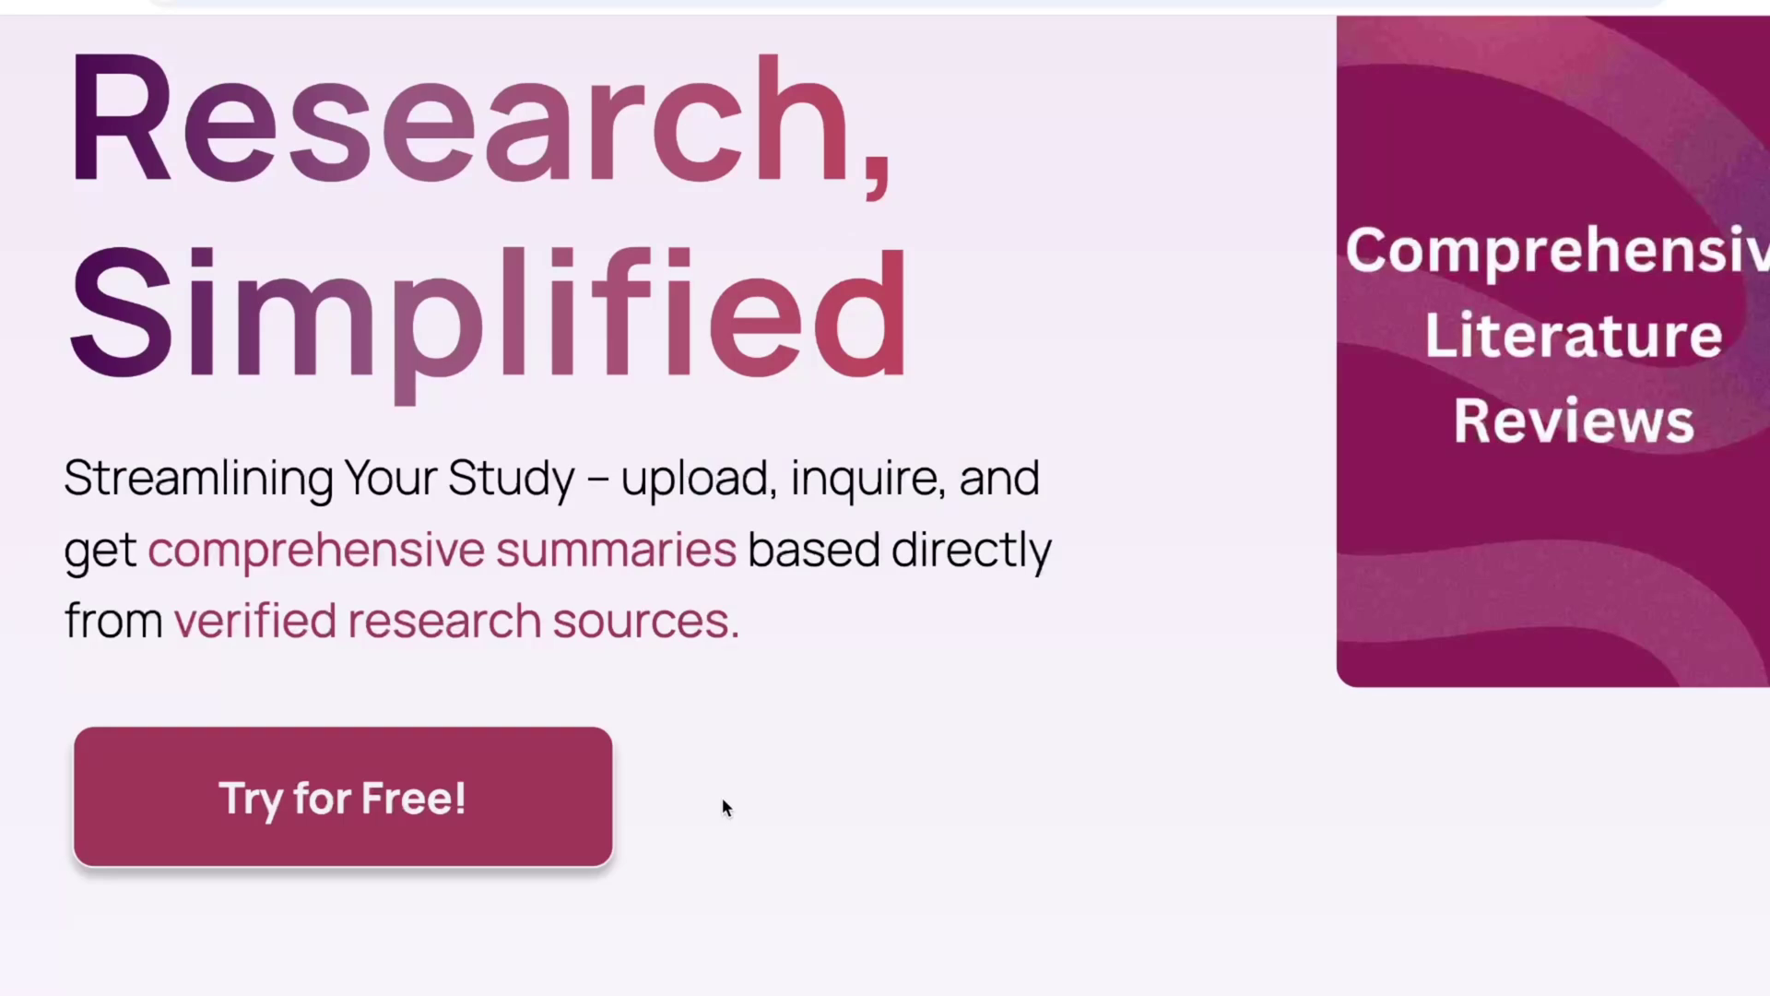
Enter the AnswerThis workspace through the free trial and view the Chat with PDF upload and library options.
{"action": "left_click", "coordinate": [513, 832]}
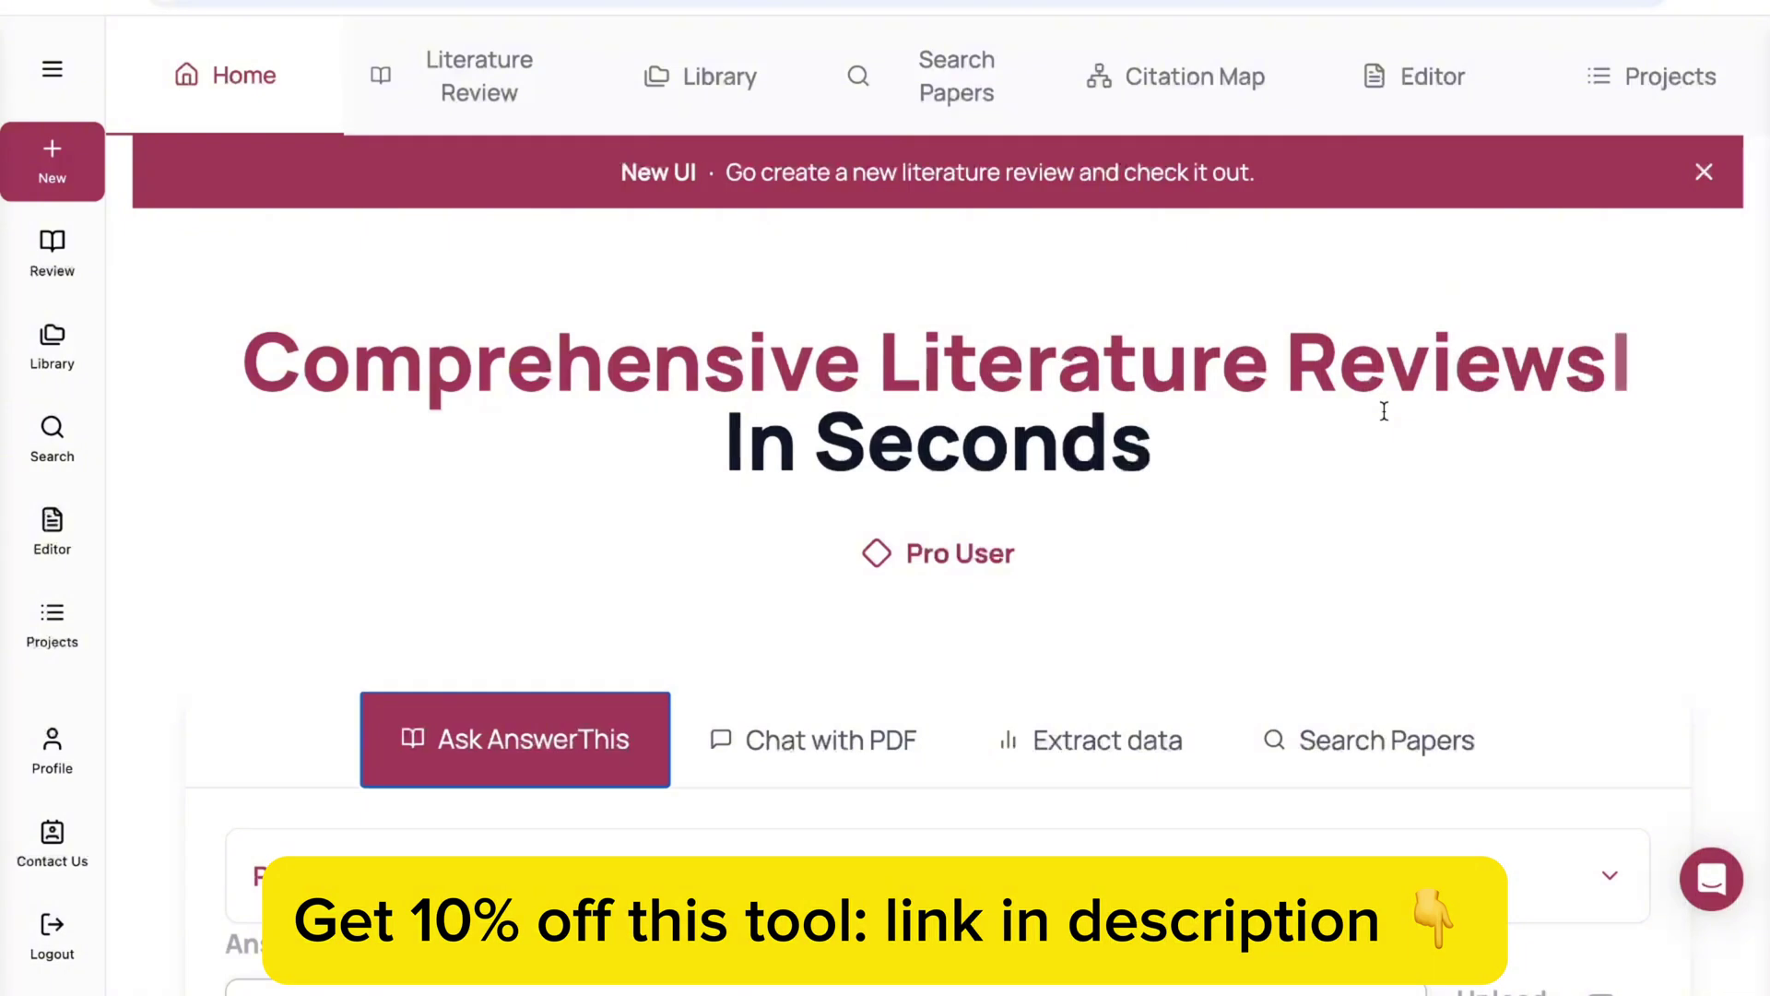
{"action": "scroll", "coordinate": [695, 376], "scroll_direction": "down", "scroll_amount": 3}
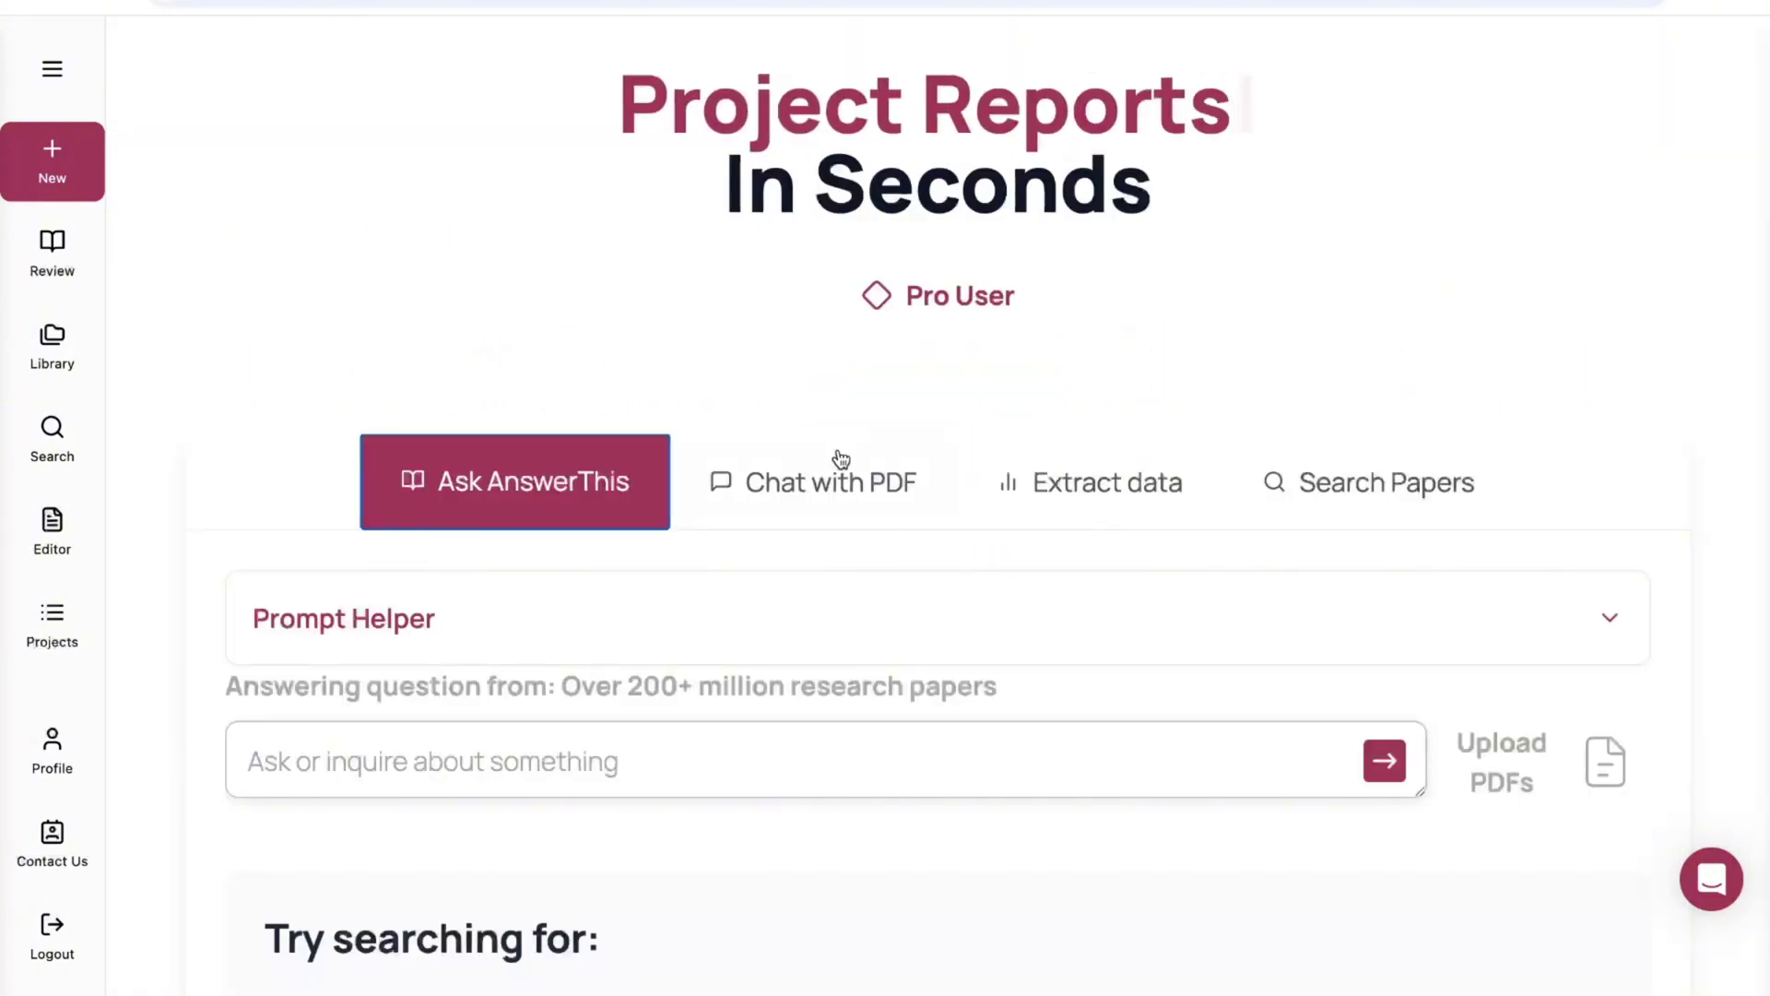
{"action": "left_click", "coordinate": [820, 487]}
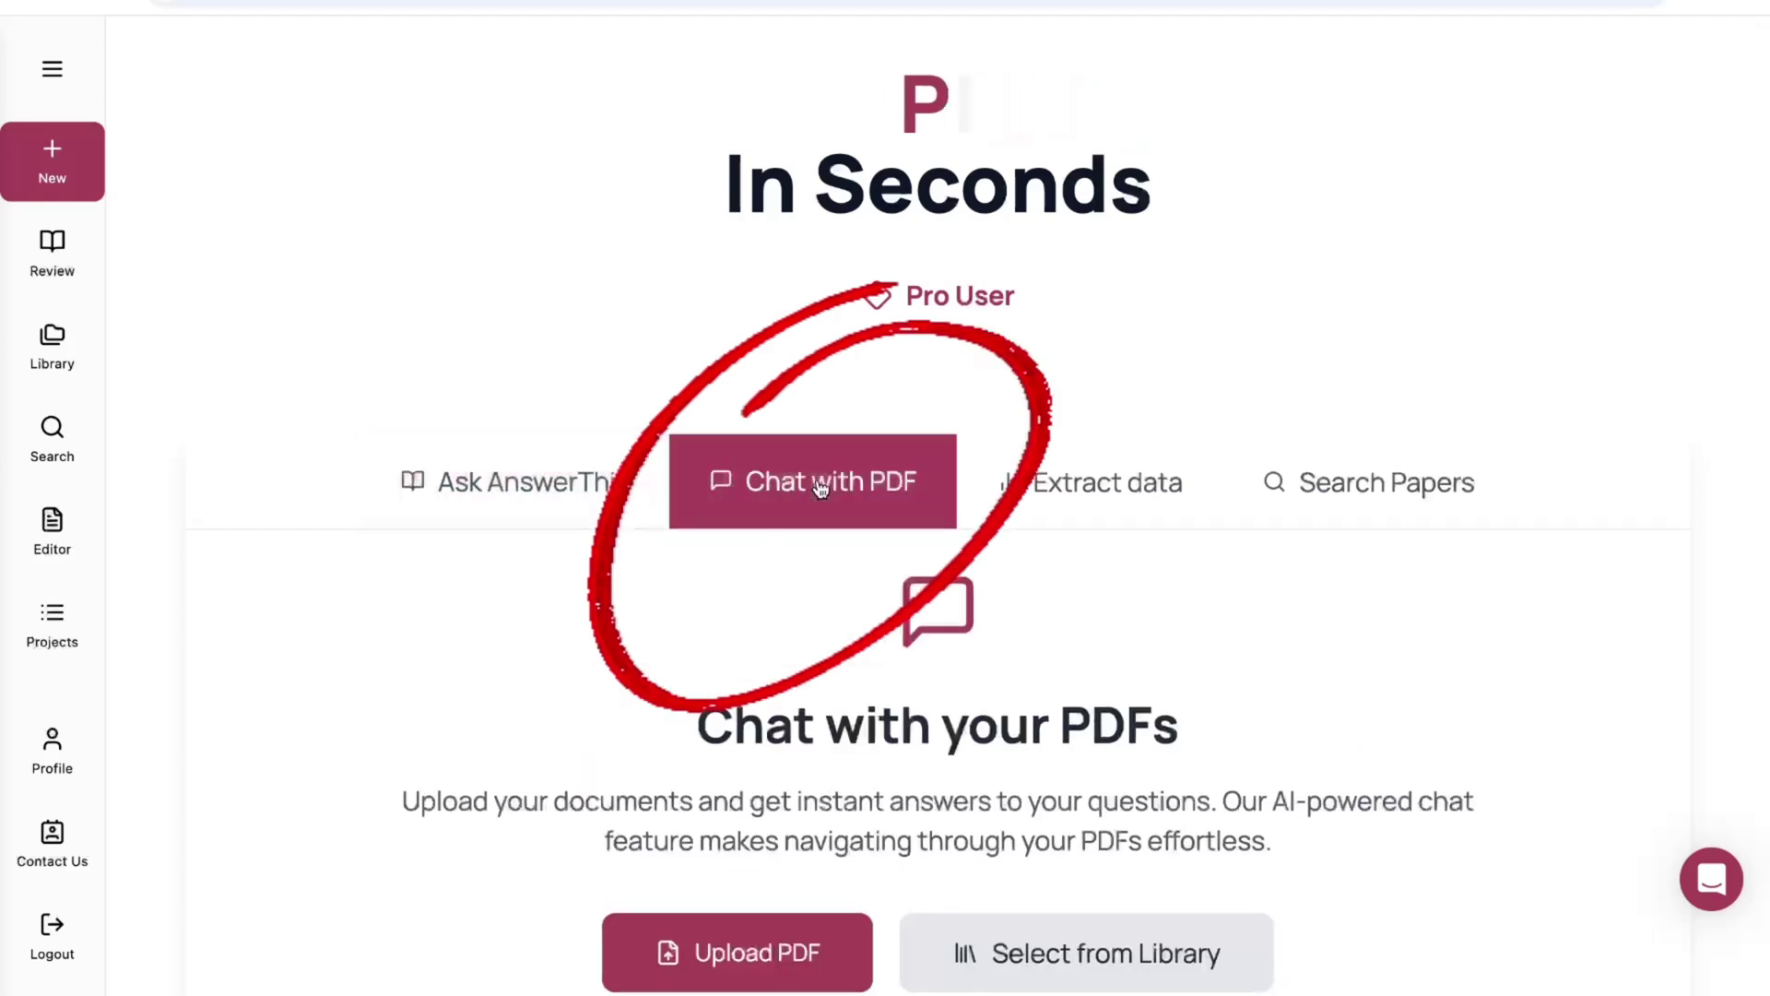
{"action": "scroll", "coordinate": [899, 548], "scroll_direction": "down", "scroll_amount": 1}
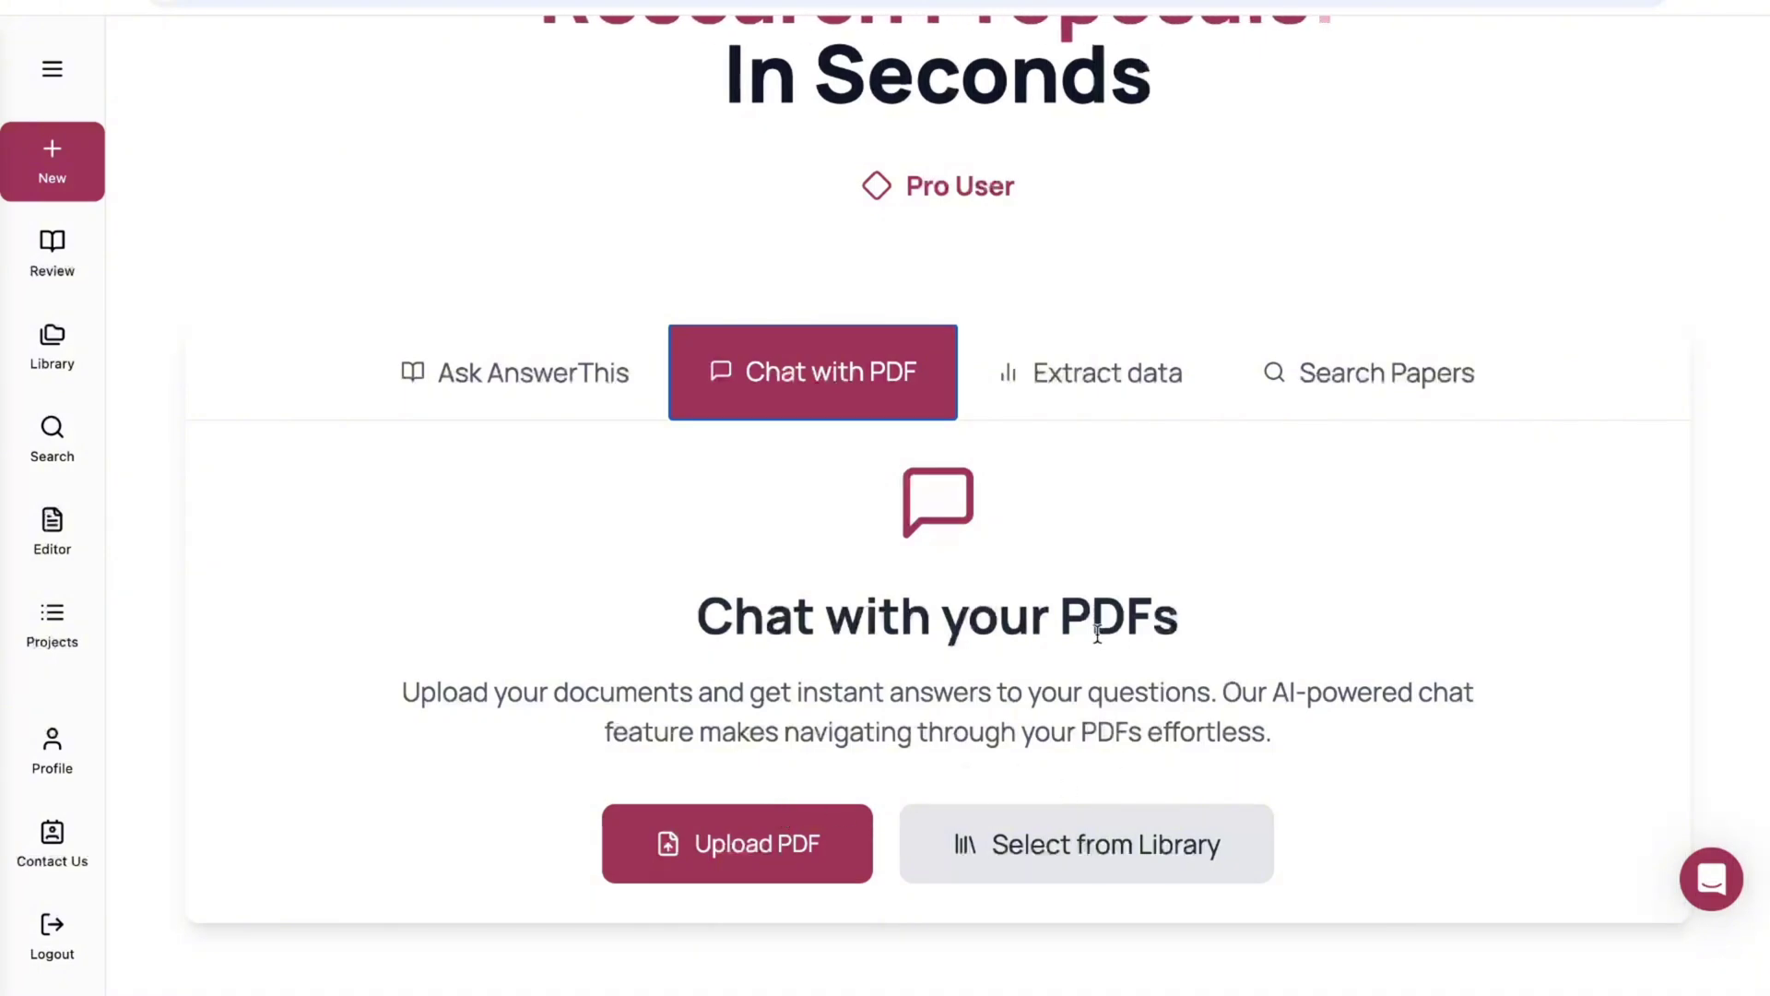
{"action": "scroll", "coordinate": [1098, 634], "scroll_direction": "down", "scroll_amount": 1}
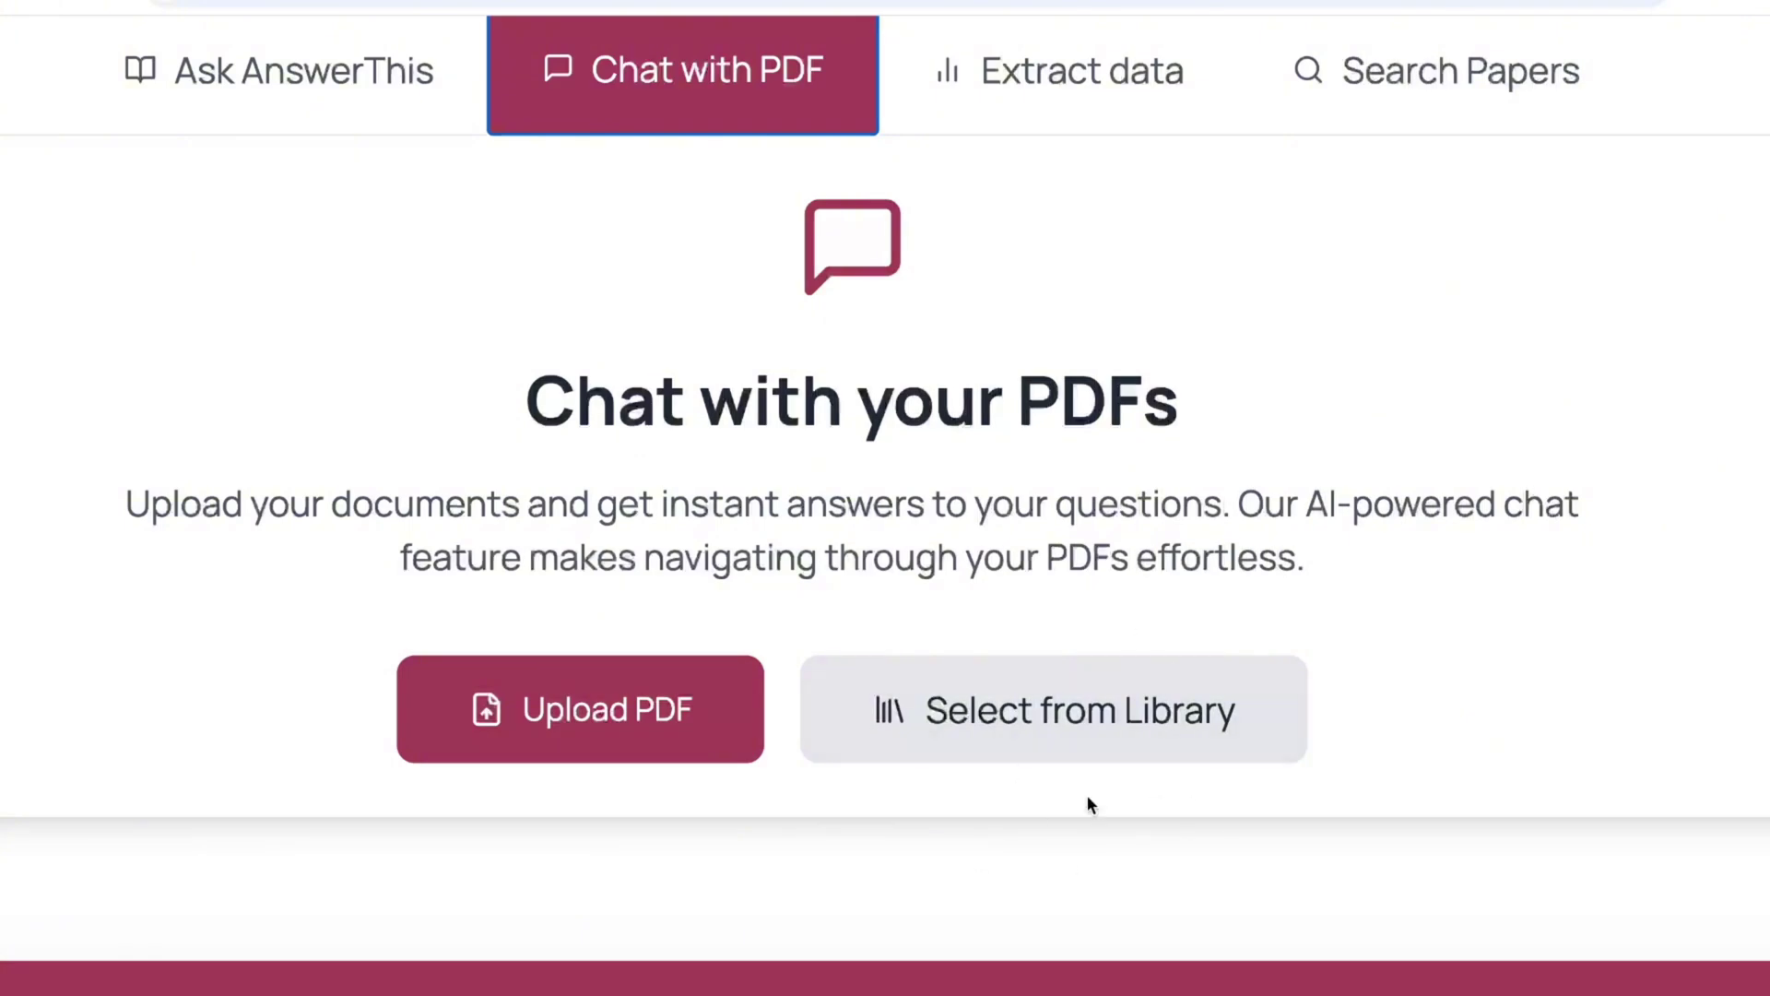
{"action": "scroll", "coordinate": [1235, 269], "scroll_direction": "up", "scroll_amount": 3}
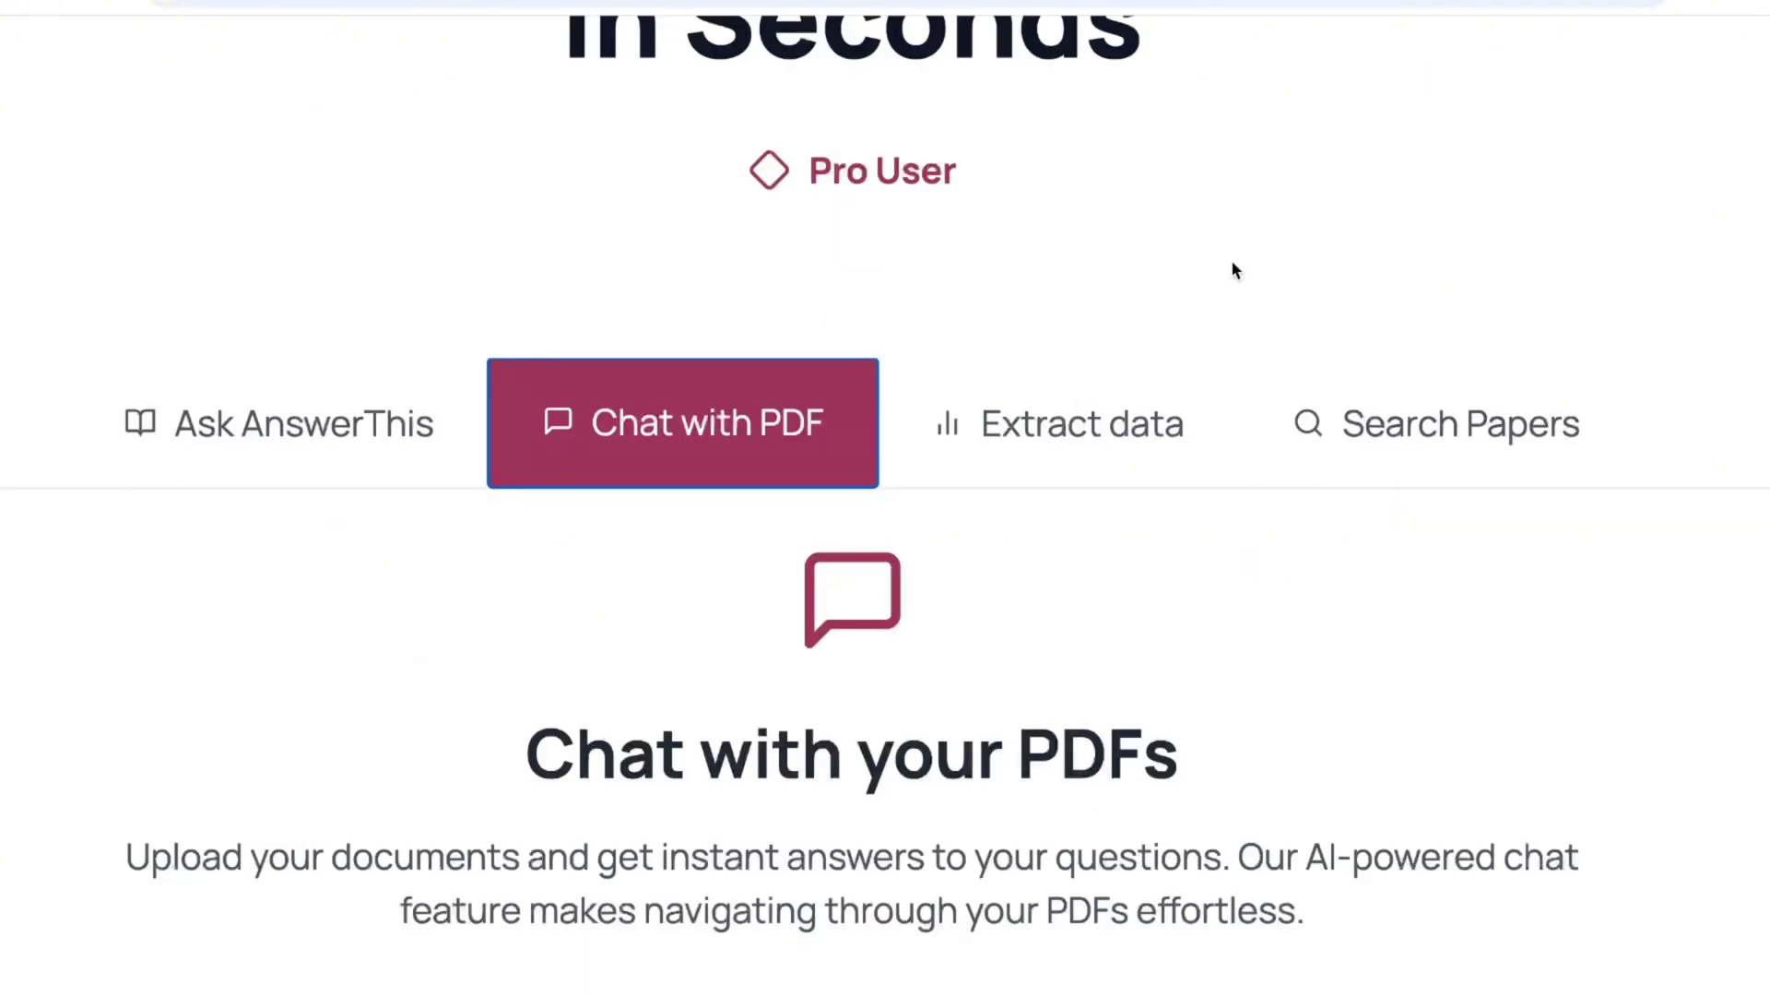
Read what the Extract data feature does and view the Search Papers search field.
{"action": "left_click", "coordinate": [1092, 418]}
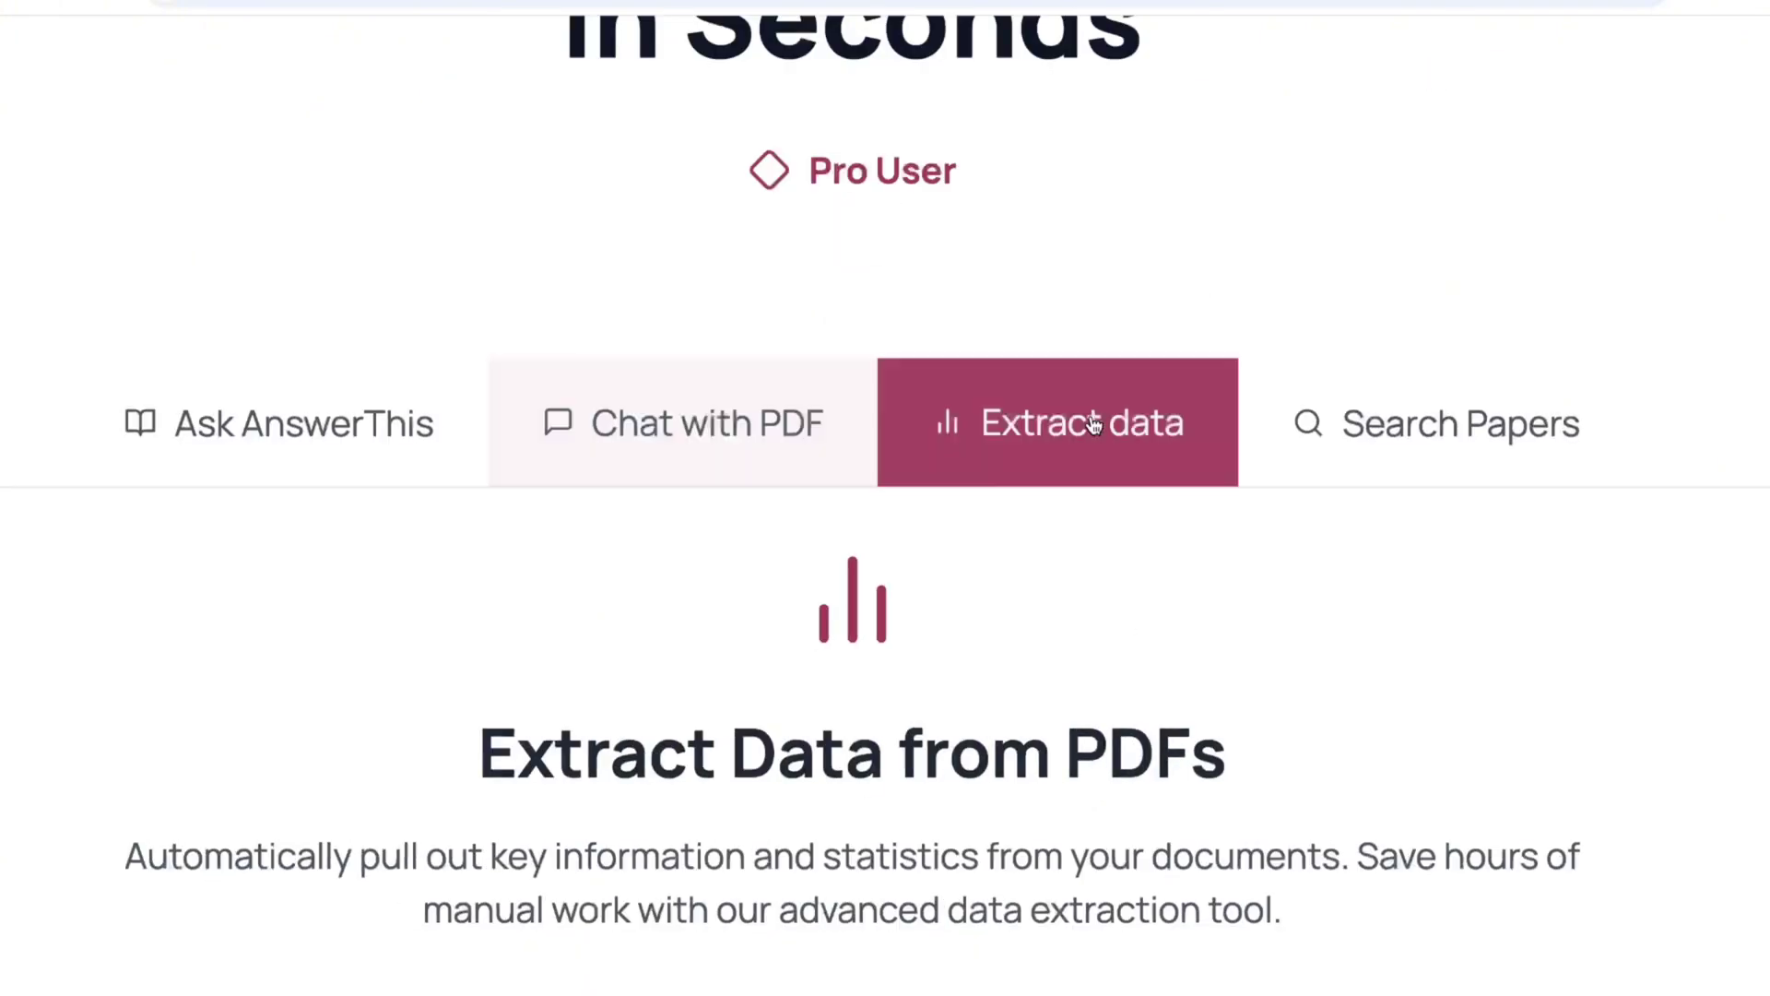
{"action": "scroll", "coordinate": [1092, 418], "scroll_direction": "down", "scroll_amount": 1}
{"action": "scroll", "coordinate": [1093, 423], "scroll_direction": "down", "scroll_amount": 1}
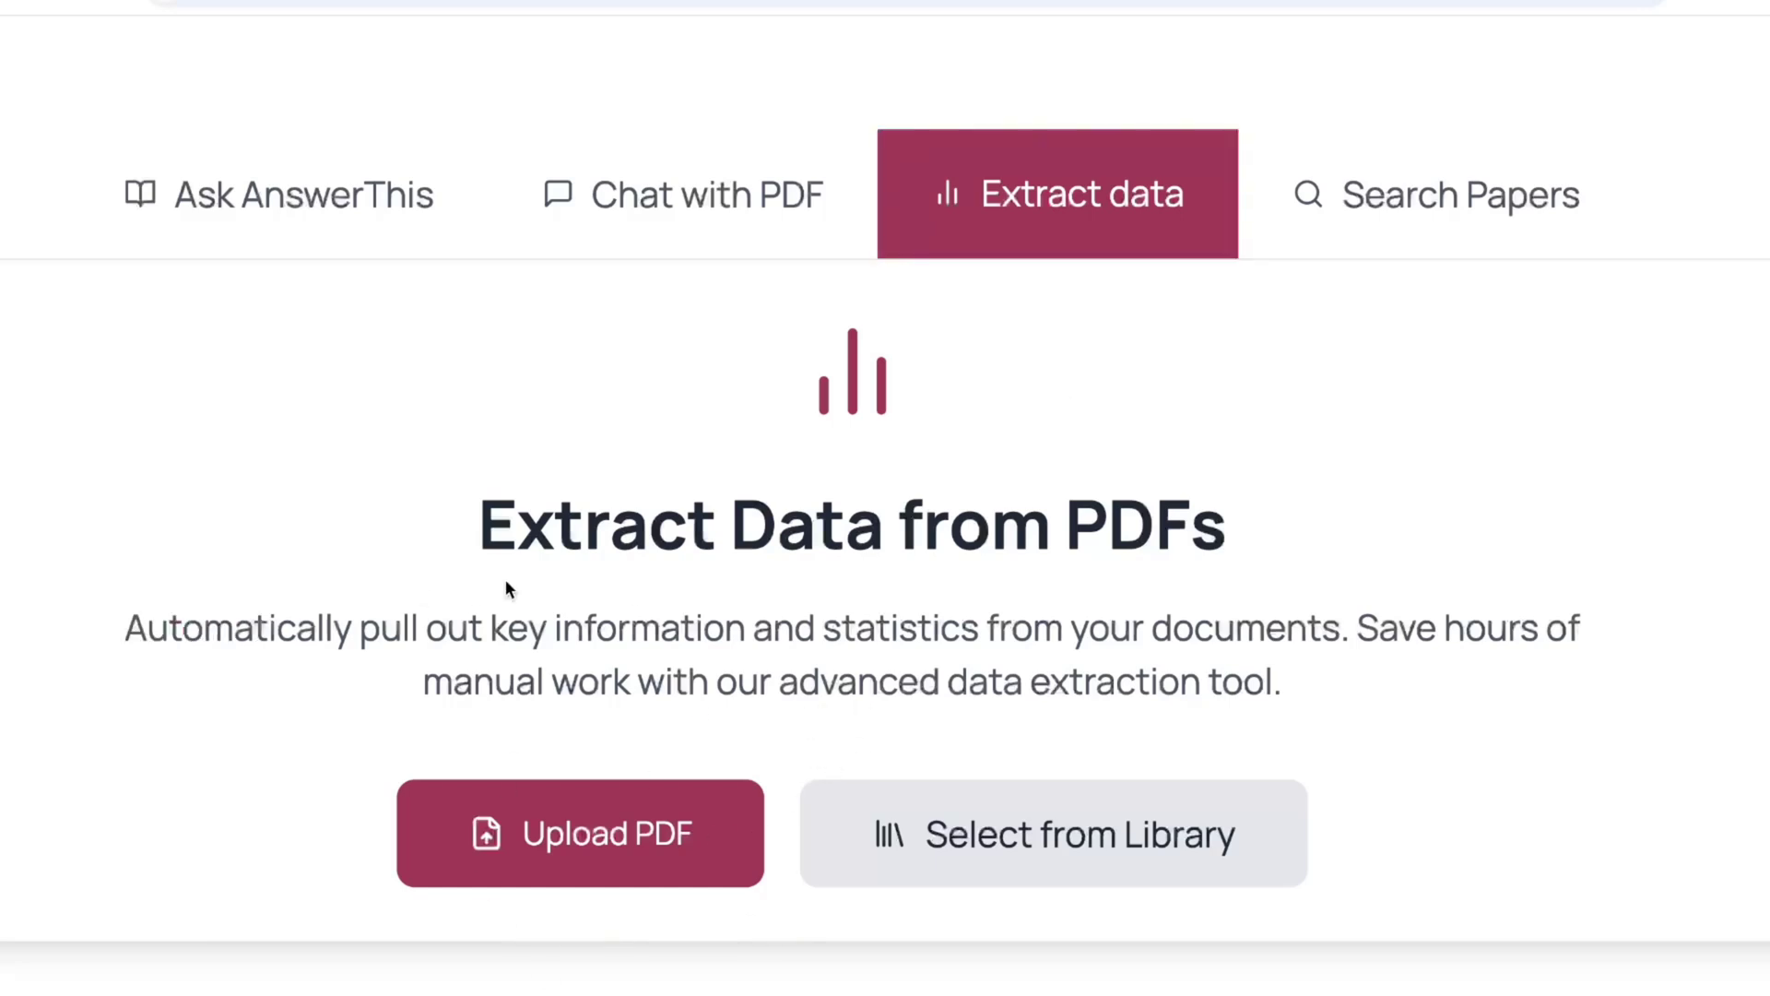
{"action": "left_click_drag", "start_coordinate": [124, 627], "coordinate": [1334, 643]}
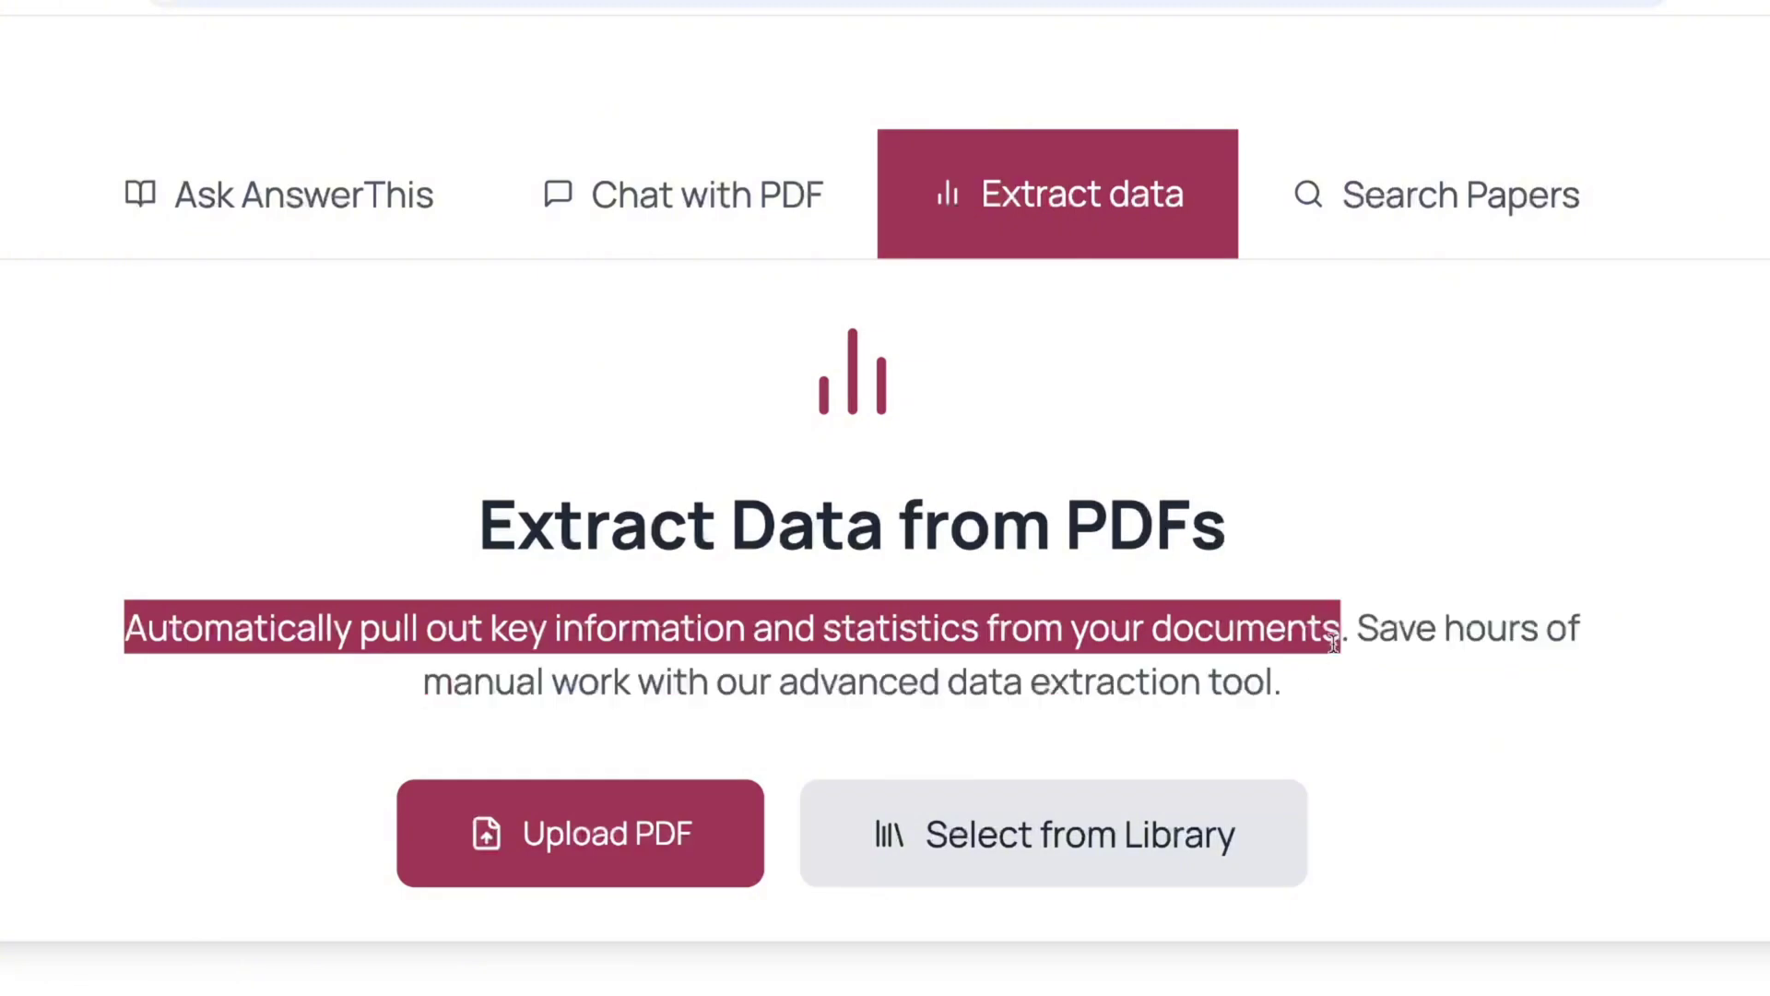
{"action": "scroll", "coordinate": [1326, 278], "scroll_direction": "up", "scroll_amount": 2}
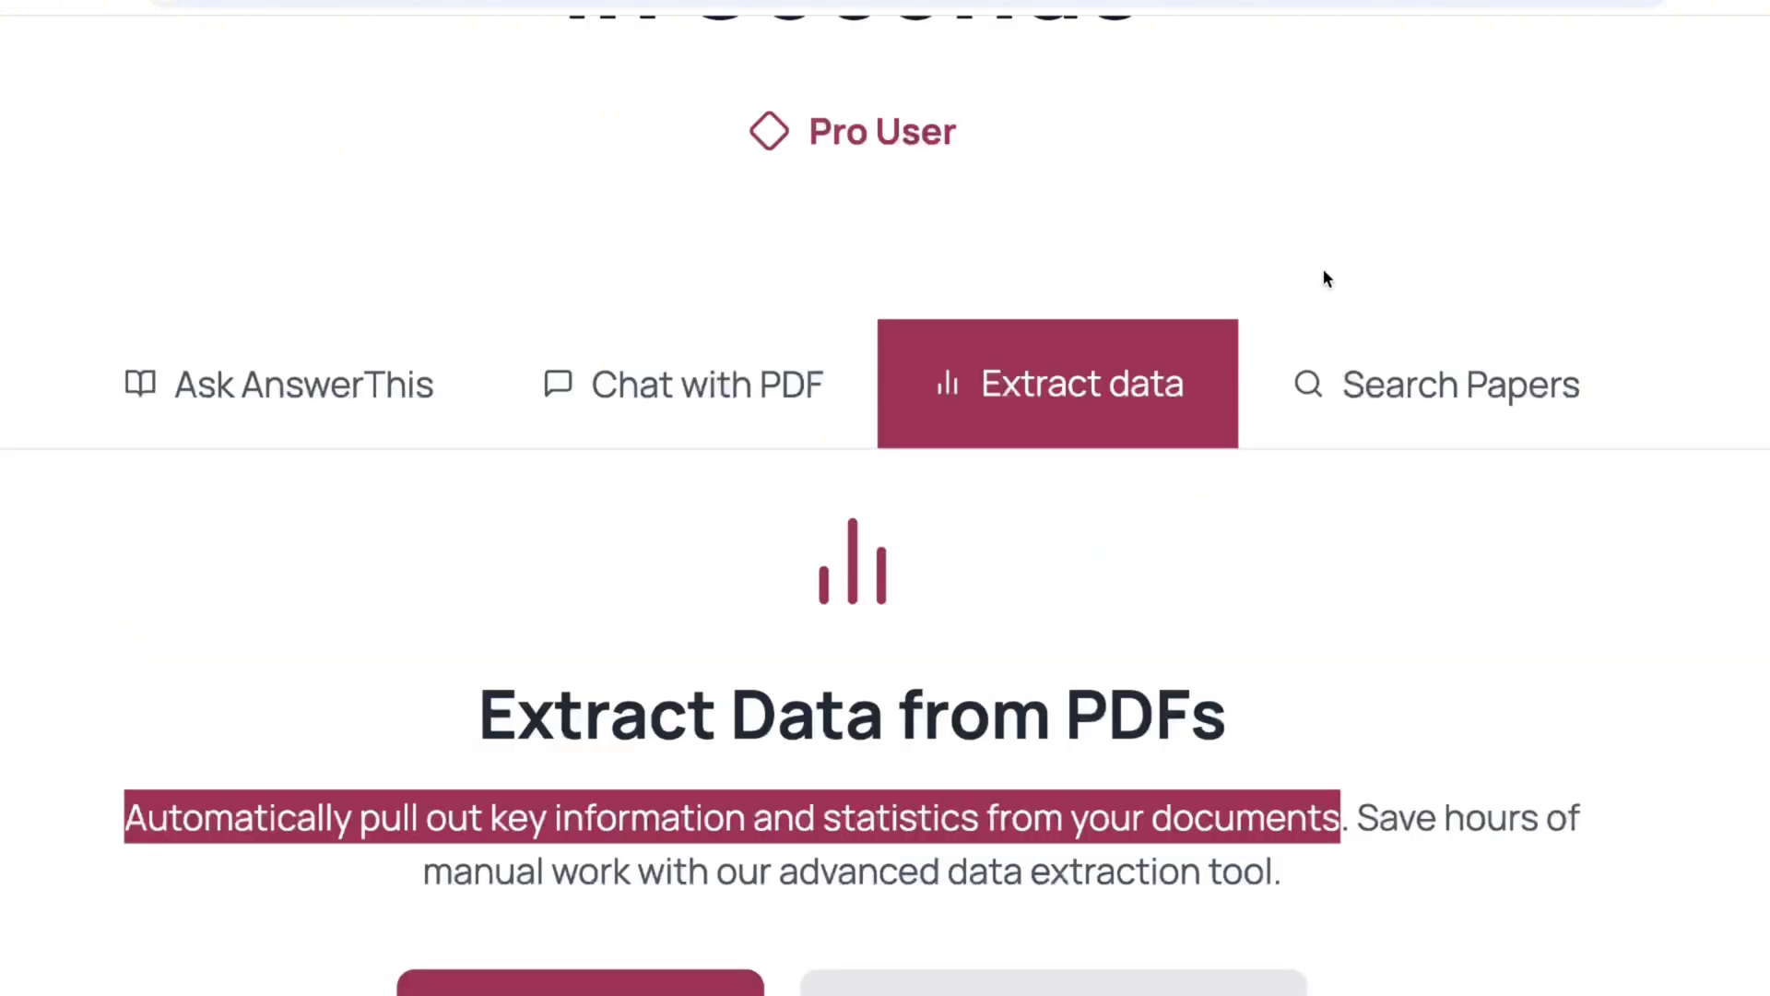
{"action": "left_click", "coordinate": [1457, 385]}
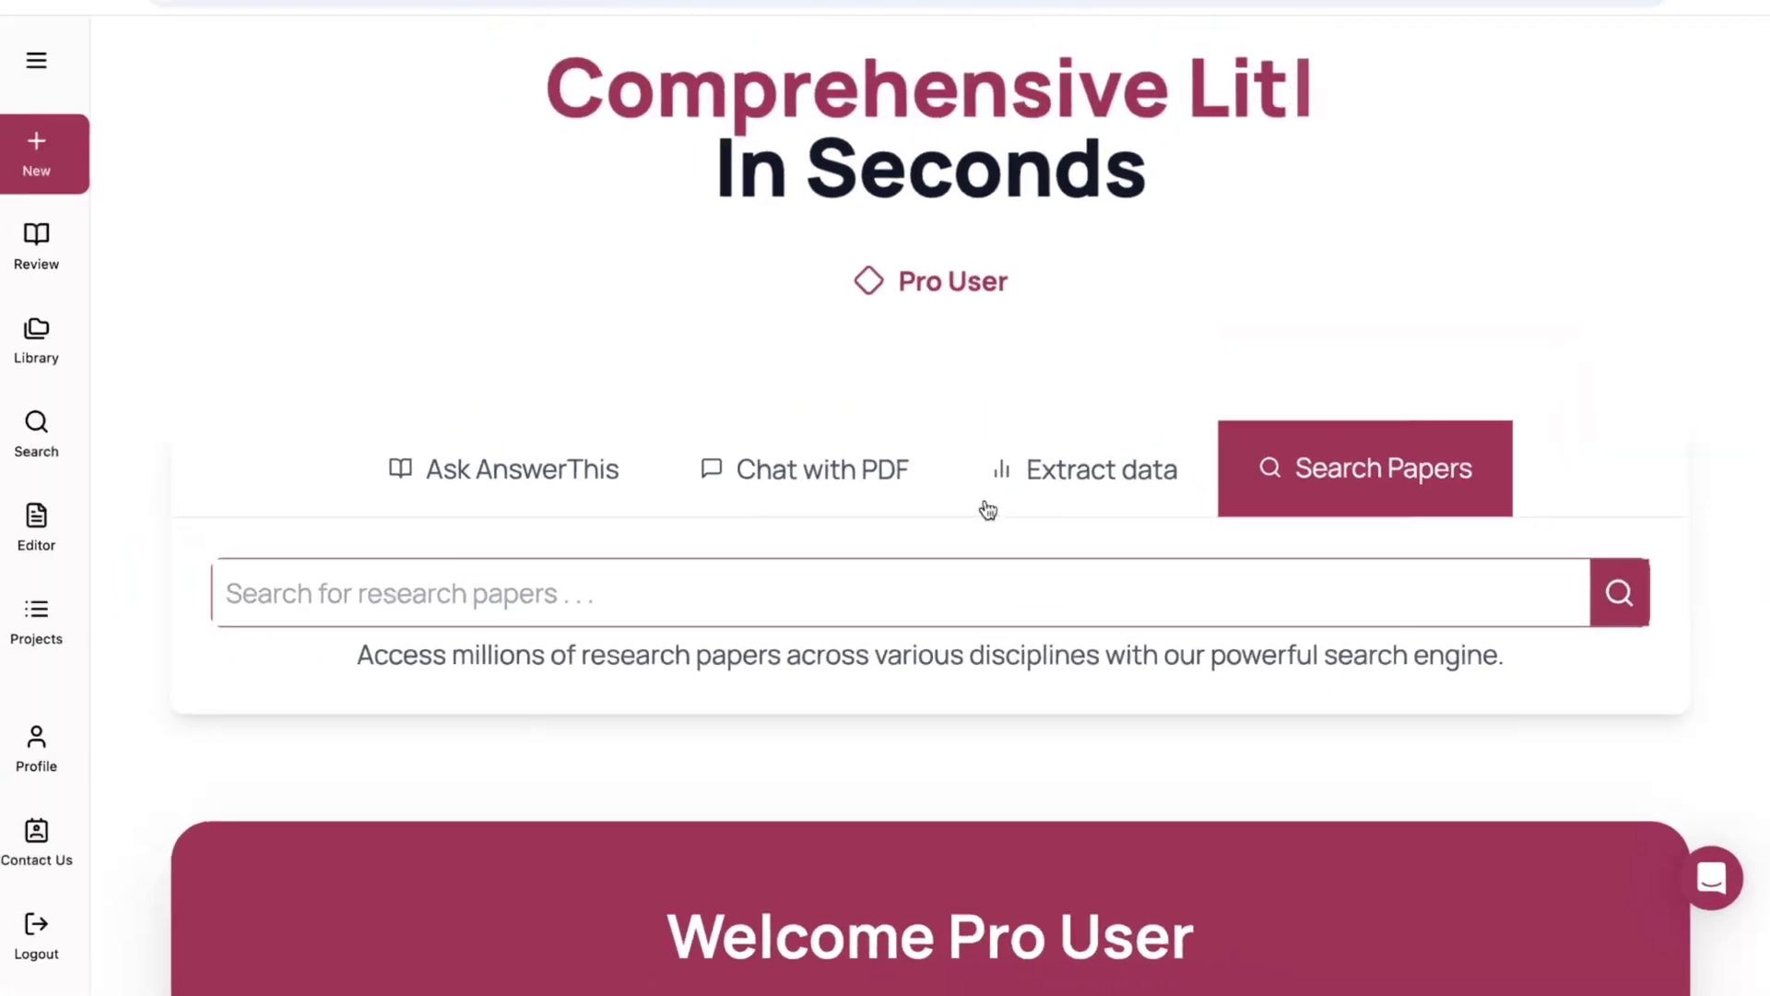
{"action": "left_click", "coordinate": [987, 553]}
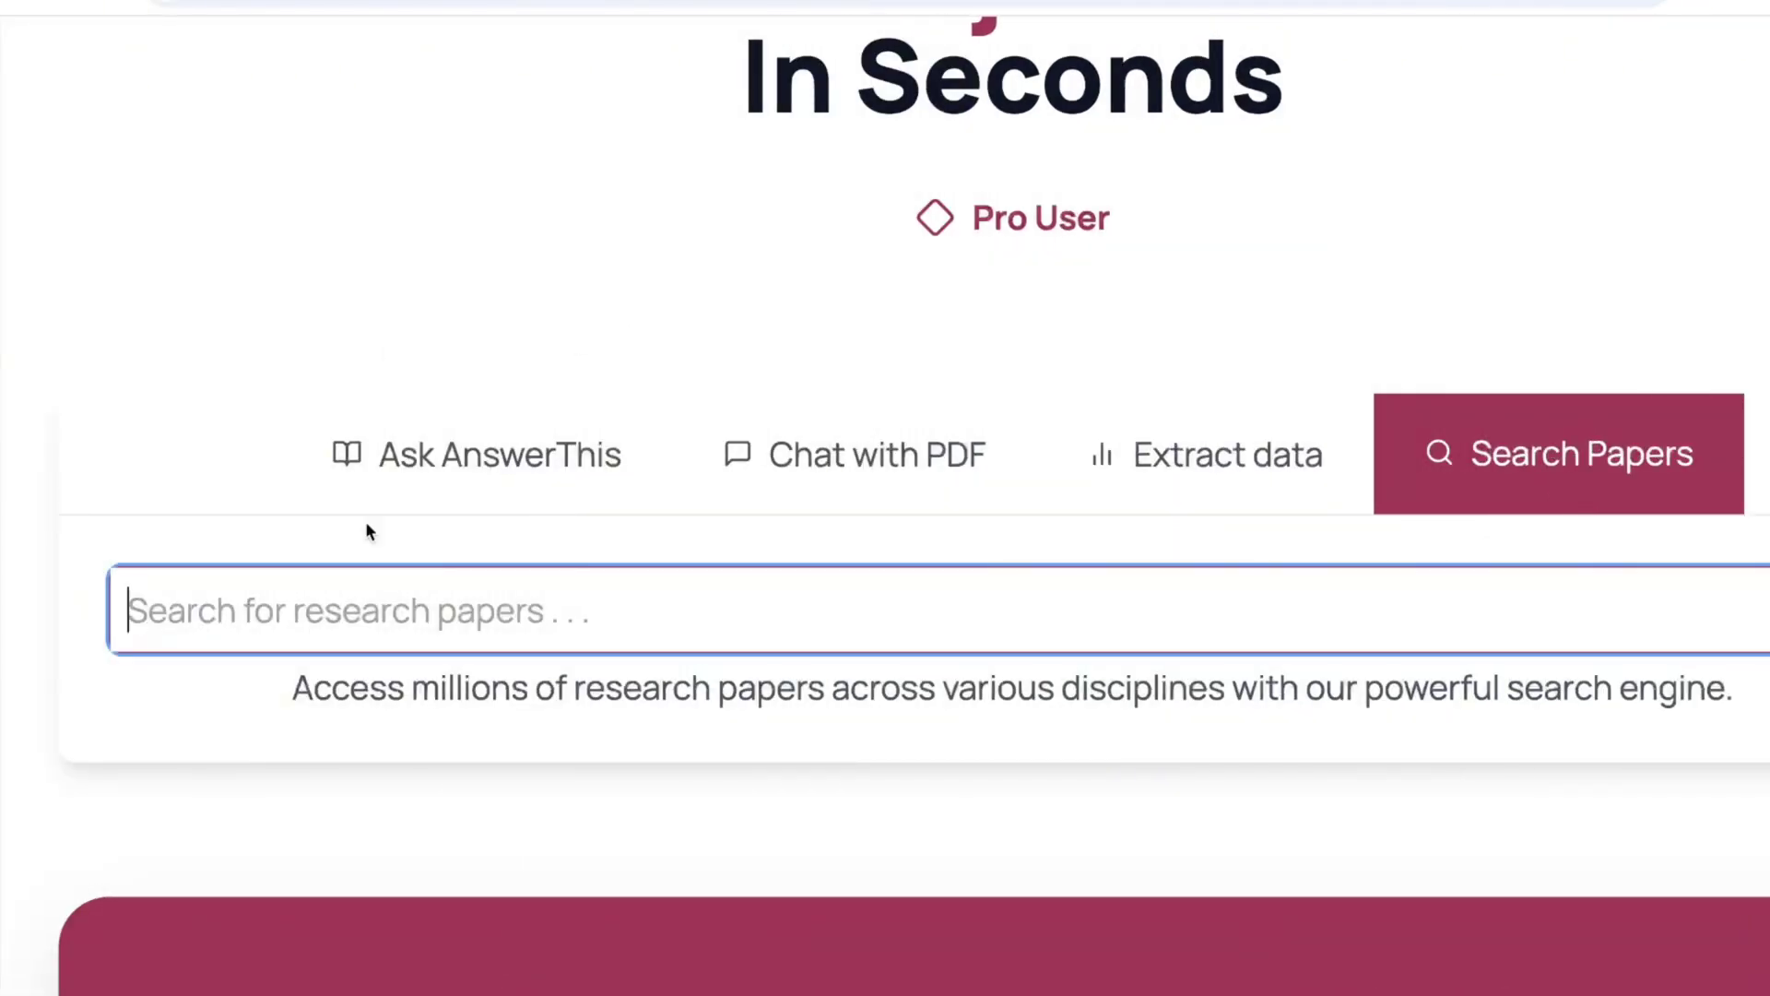
Switch to Ask AnswerThis and examine its Prompt Helper, question field and suggested searches.
{"action": "left_click", "coordinate": [473, 464]}
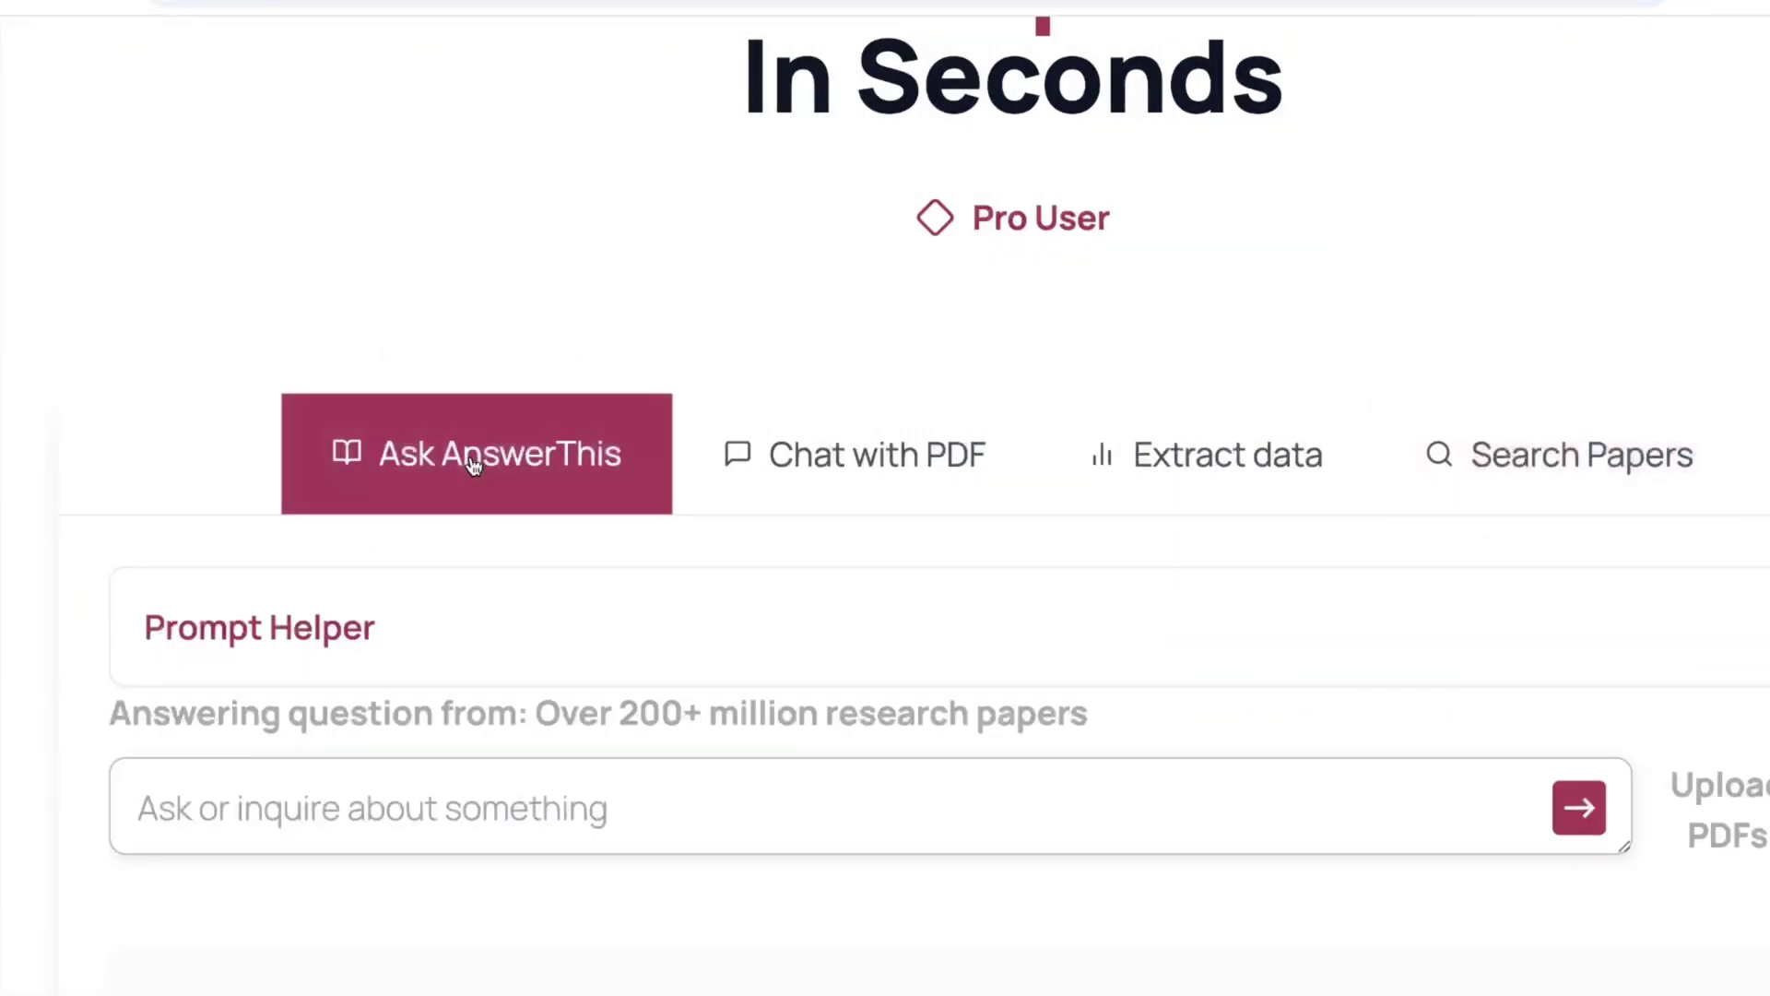
{"action": "scroll", "coordinate": [484, 305], "scroll_direction": "down", "scroll_amount": 2}
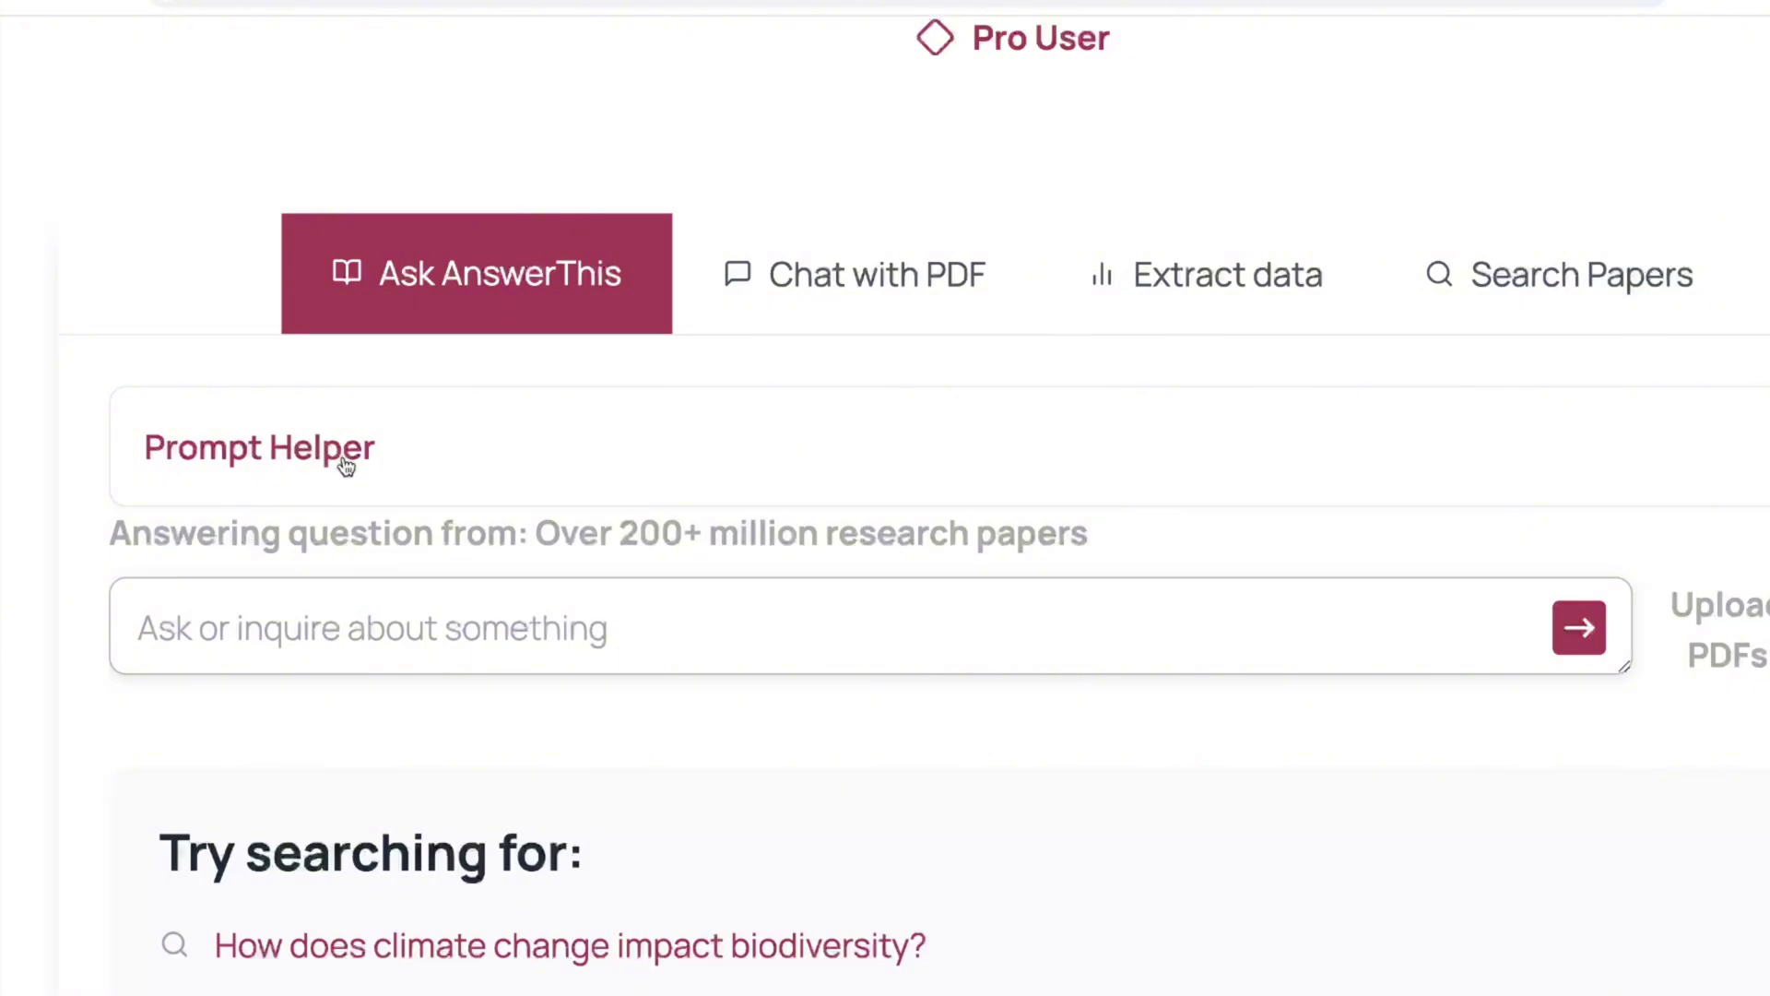
{"action": "scroll", "coordinate": [334, 472], "scroll_direction": "down", "scroll_amount": 1}
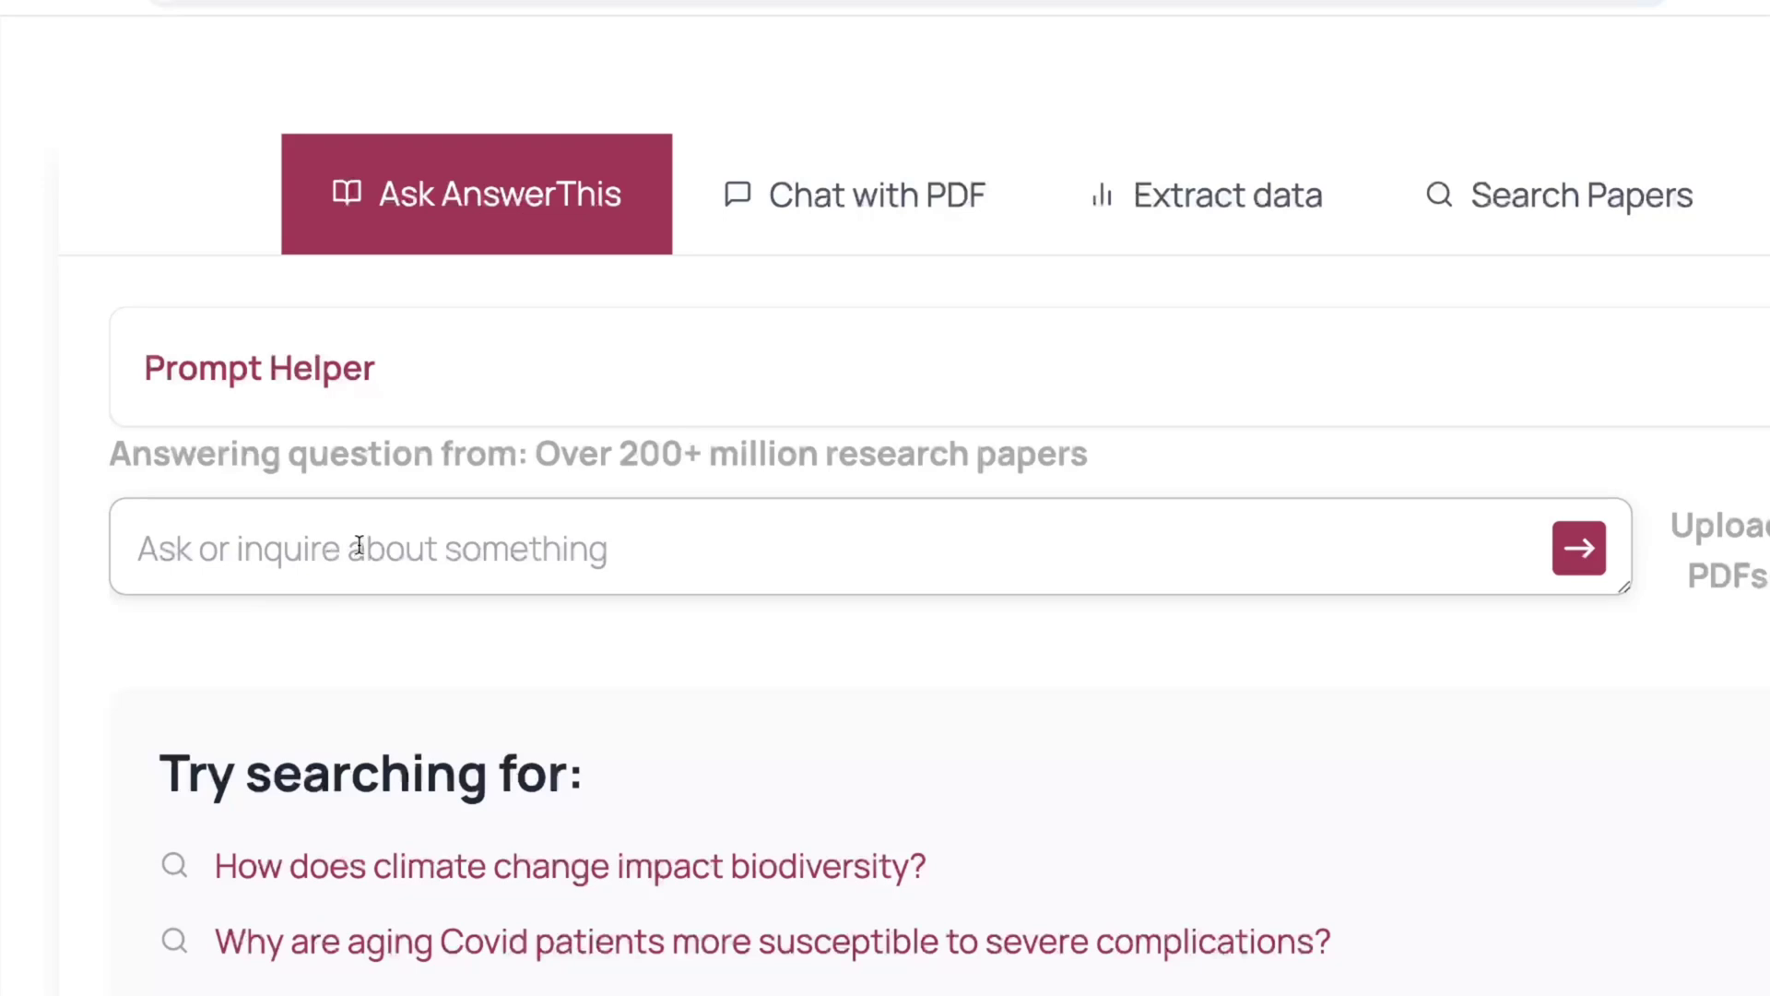
{"action": "left_click", "coordinate": [298, 549]}
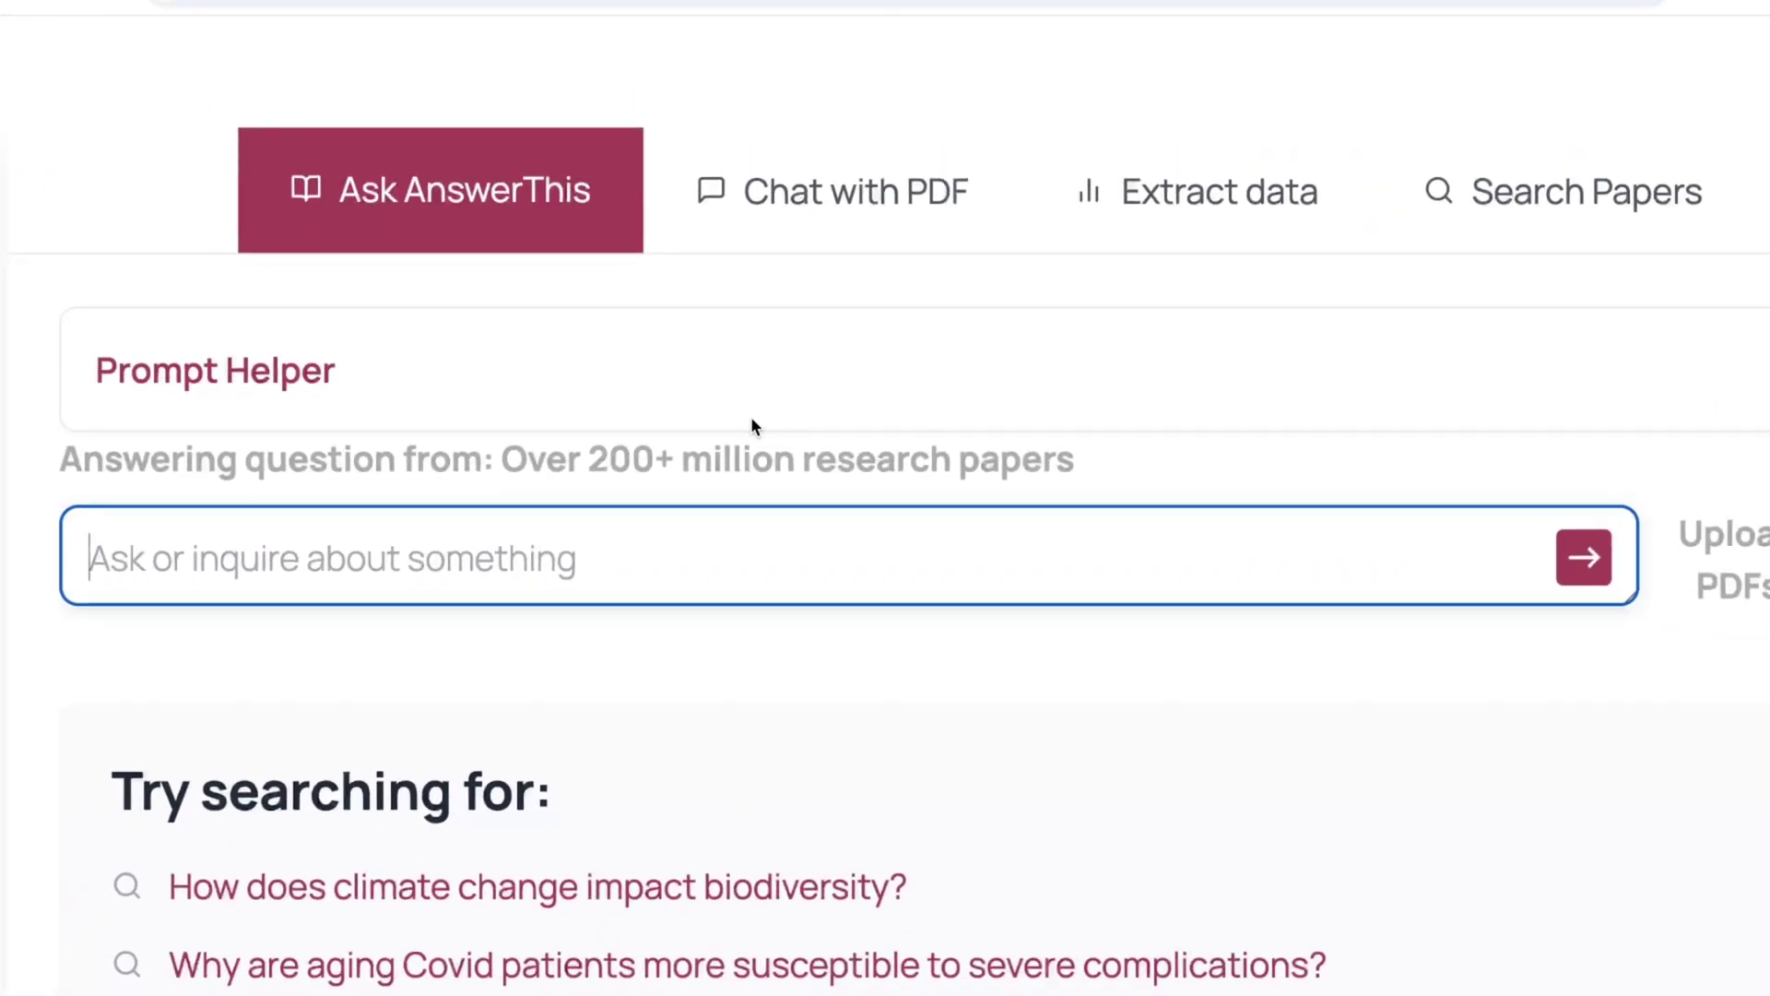
{"action": "scroll", "coordinate": [751, 426], "scroll_direction": "down", "scroll_amount": 3}
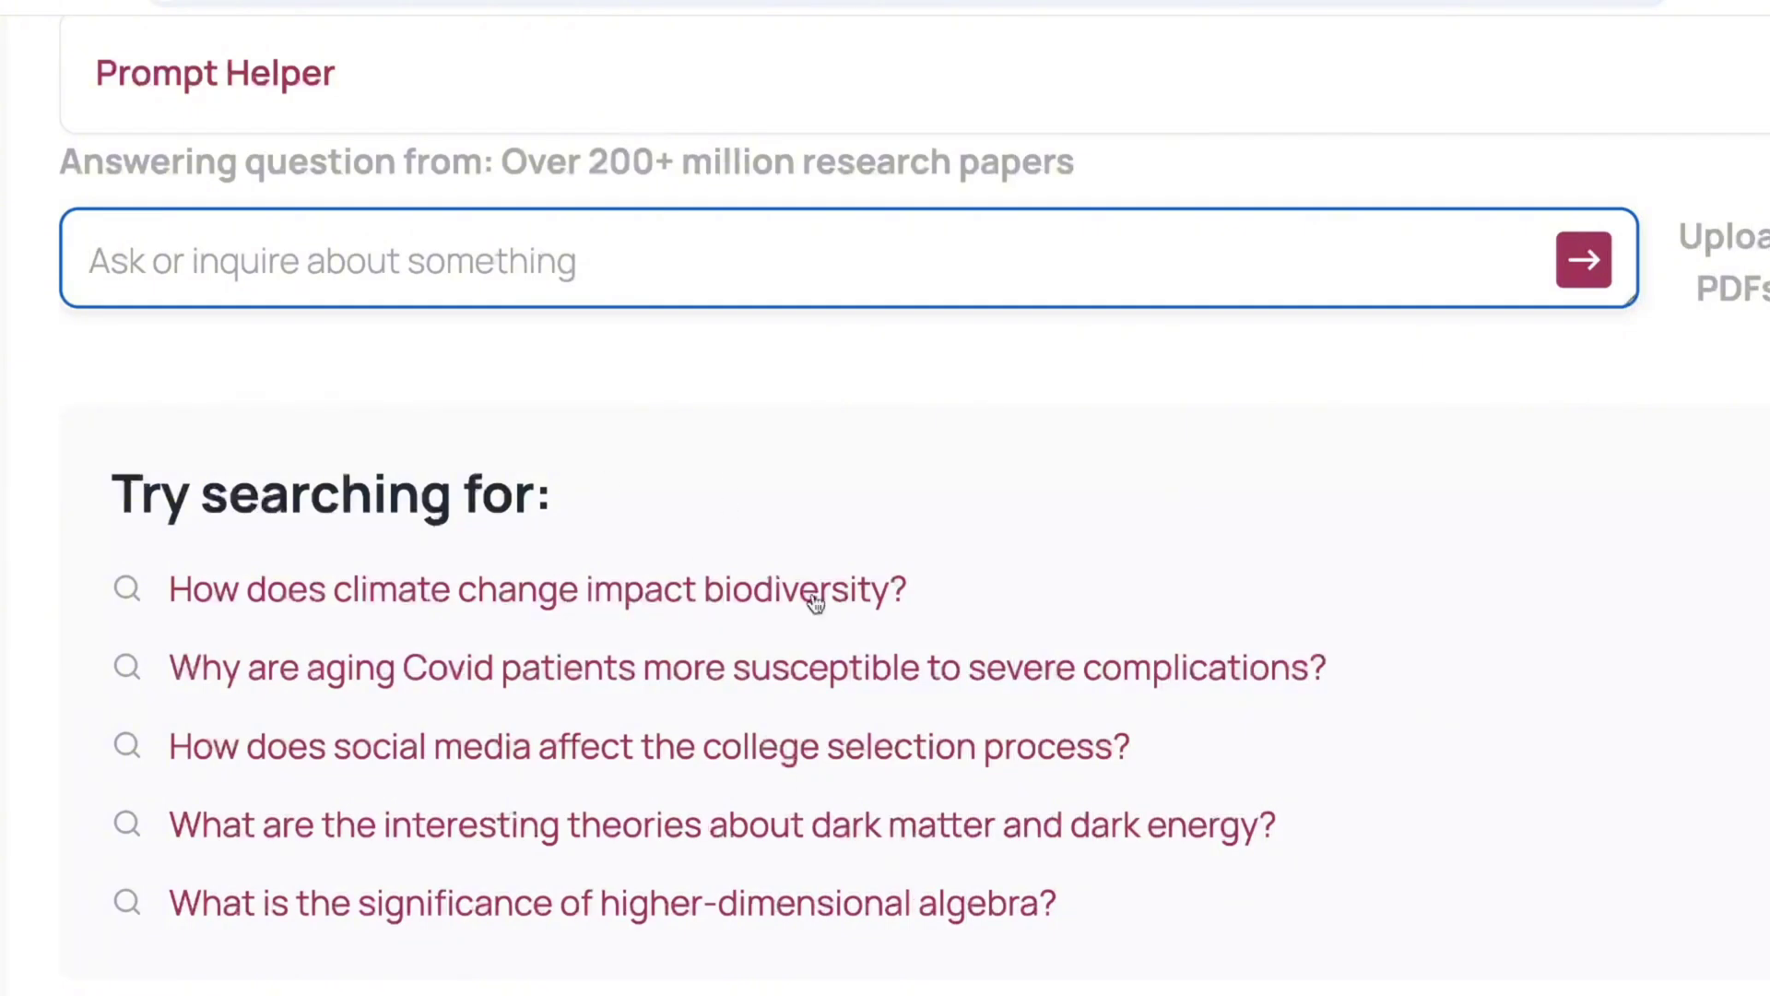
{"action": "scroll", "coordinate": [659, 636], "scroll_direction": "down", "scroll_amount": 1}
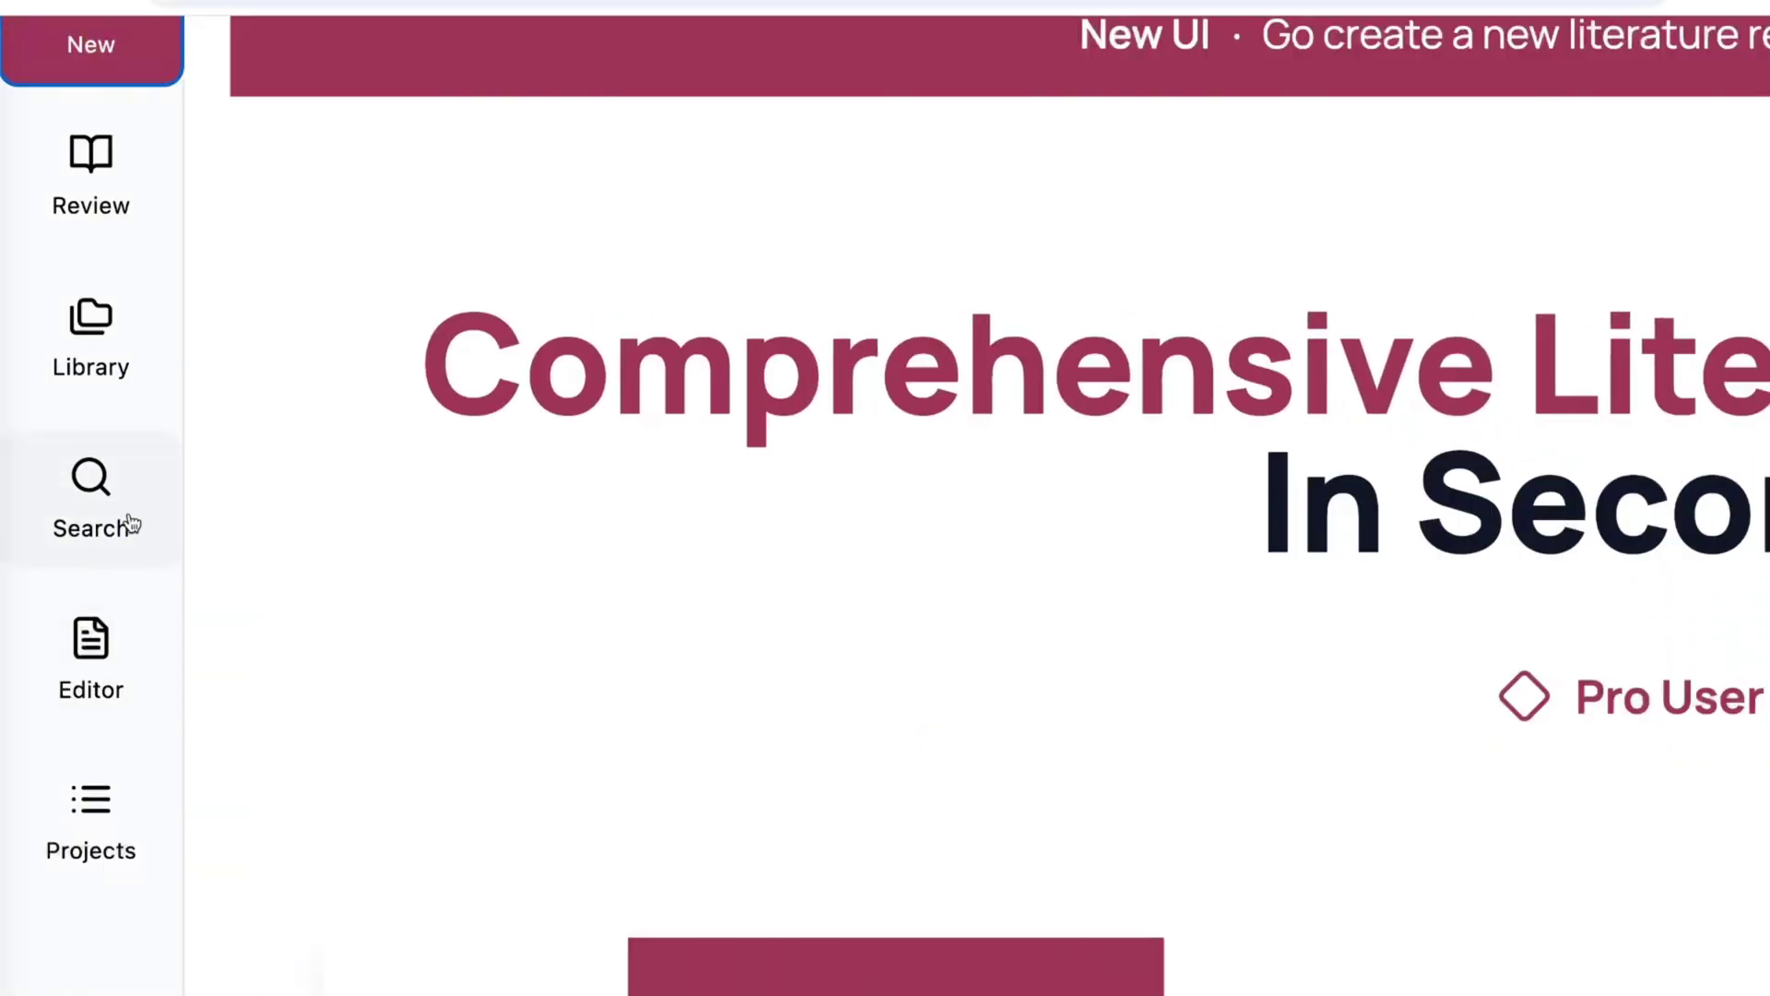
View the workspace's navigation options and open the Literature Review page.
{"action": "scroll", "coordinate": [108, 514], "scroll_direction": "down", "scroll_amount": 2}
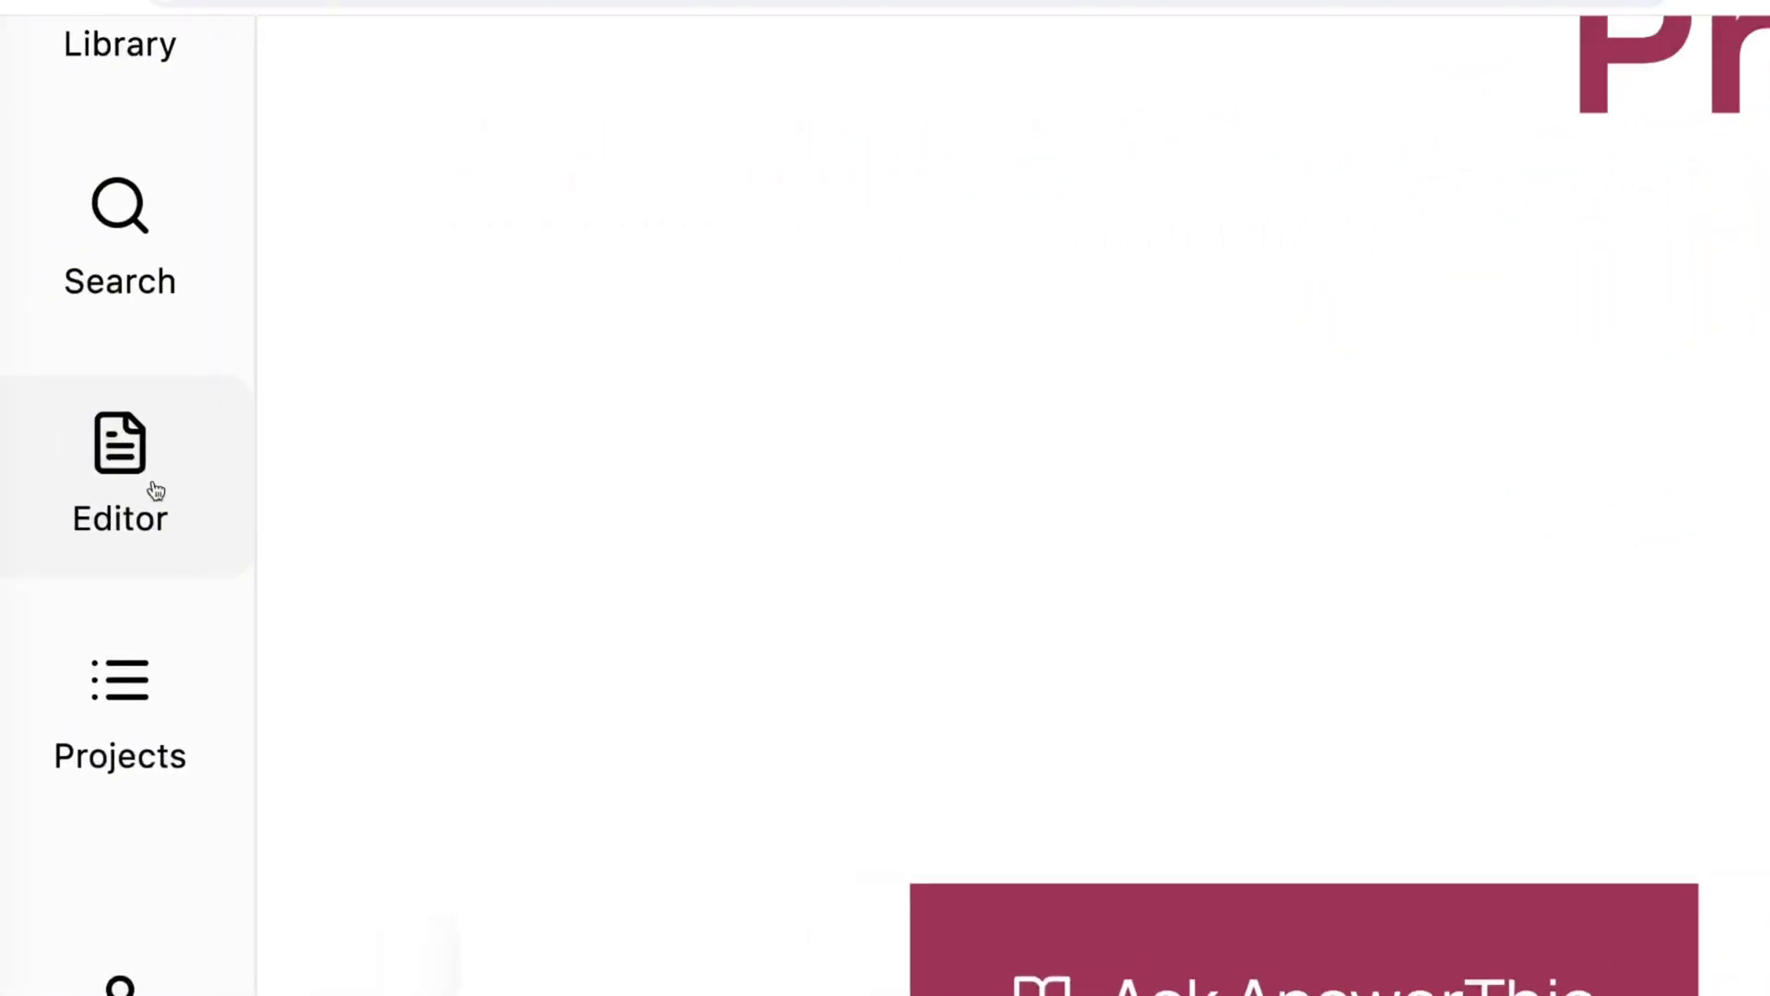
{"action": "scroll", "coordinate": [154, 490], "scroll_direction": "down", "scroll_amount": 2}
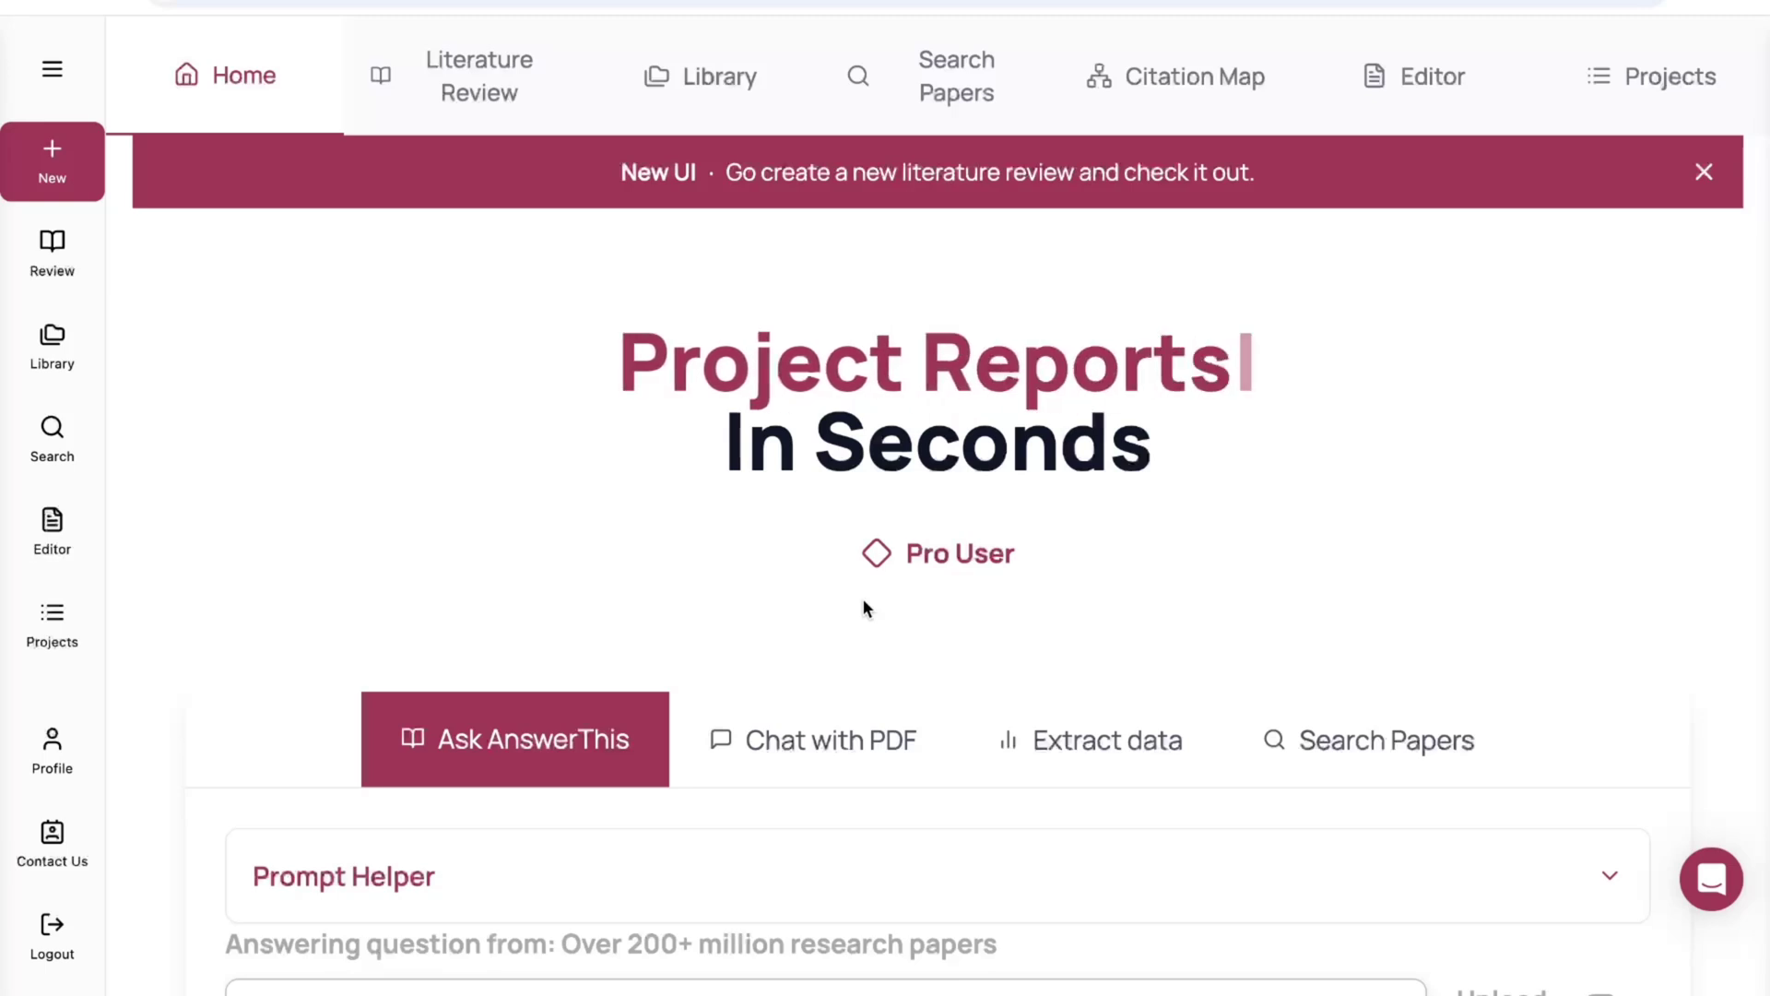
{"action": "scroll", "coordinate": [1181, 547], "scroll_direction": "down", "scroll_amount": 1}
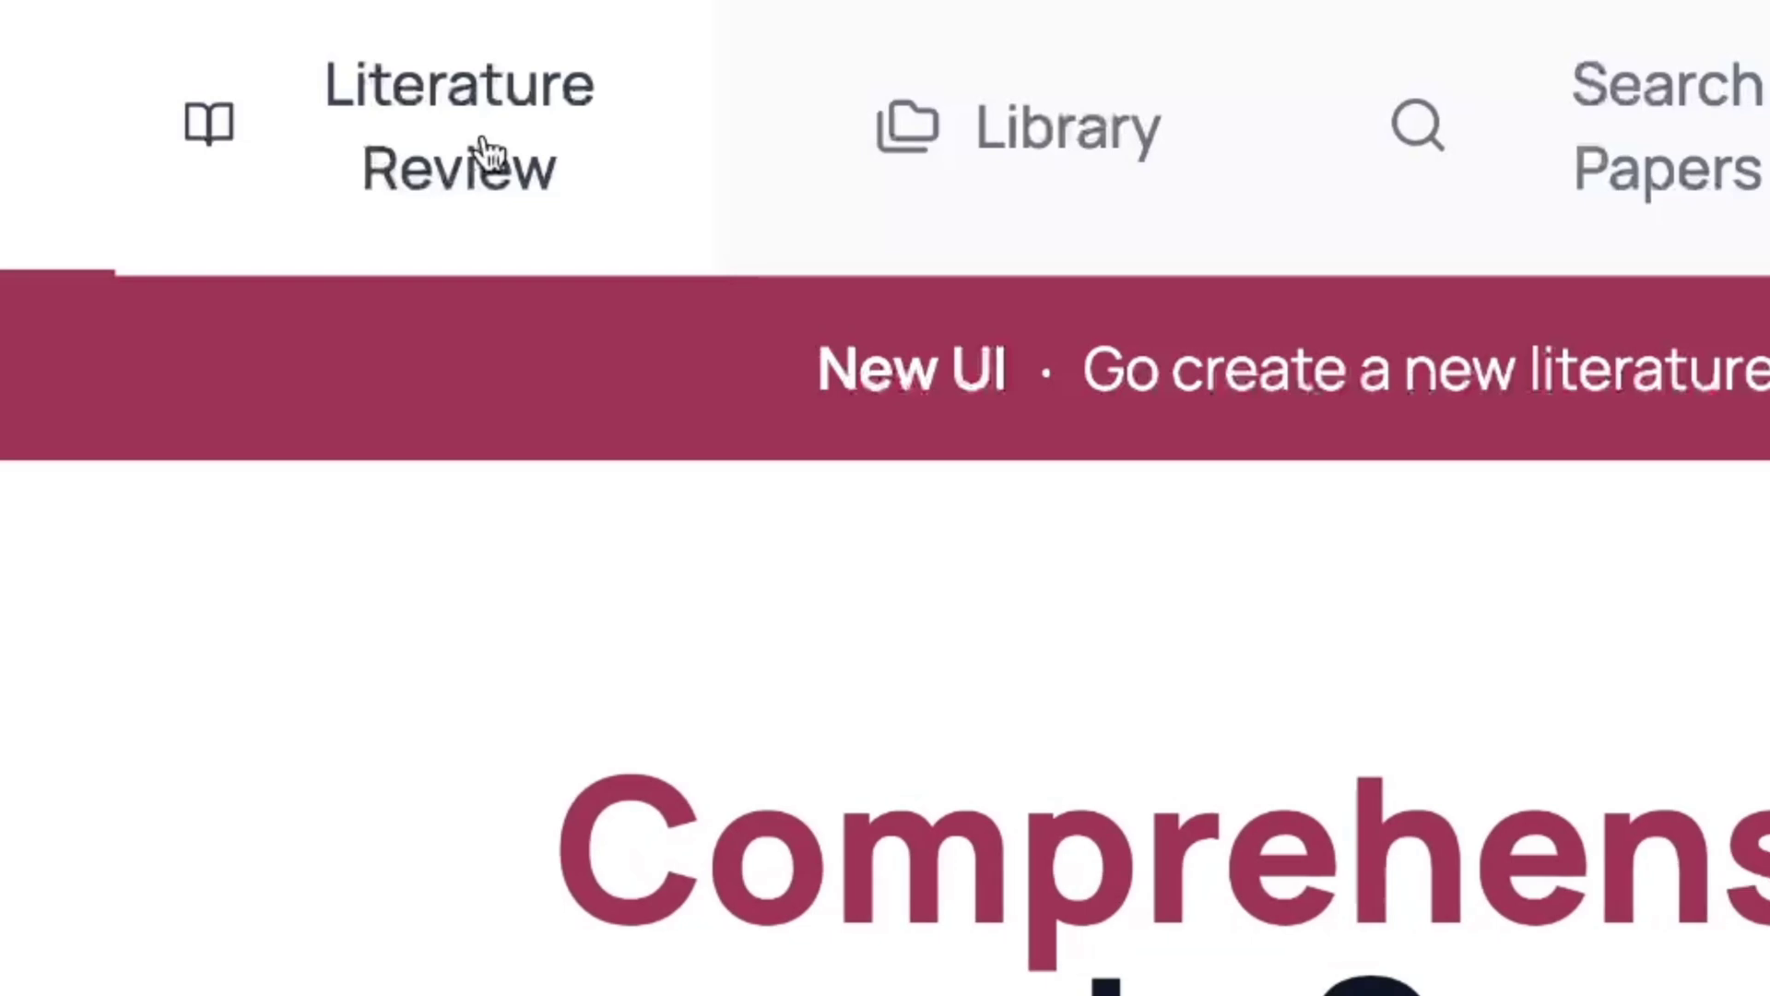
{"action": "left_click", "coordinate": [486, 152]}
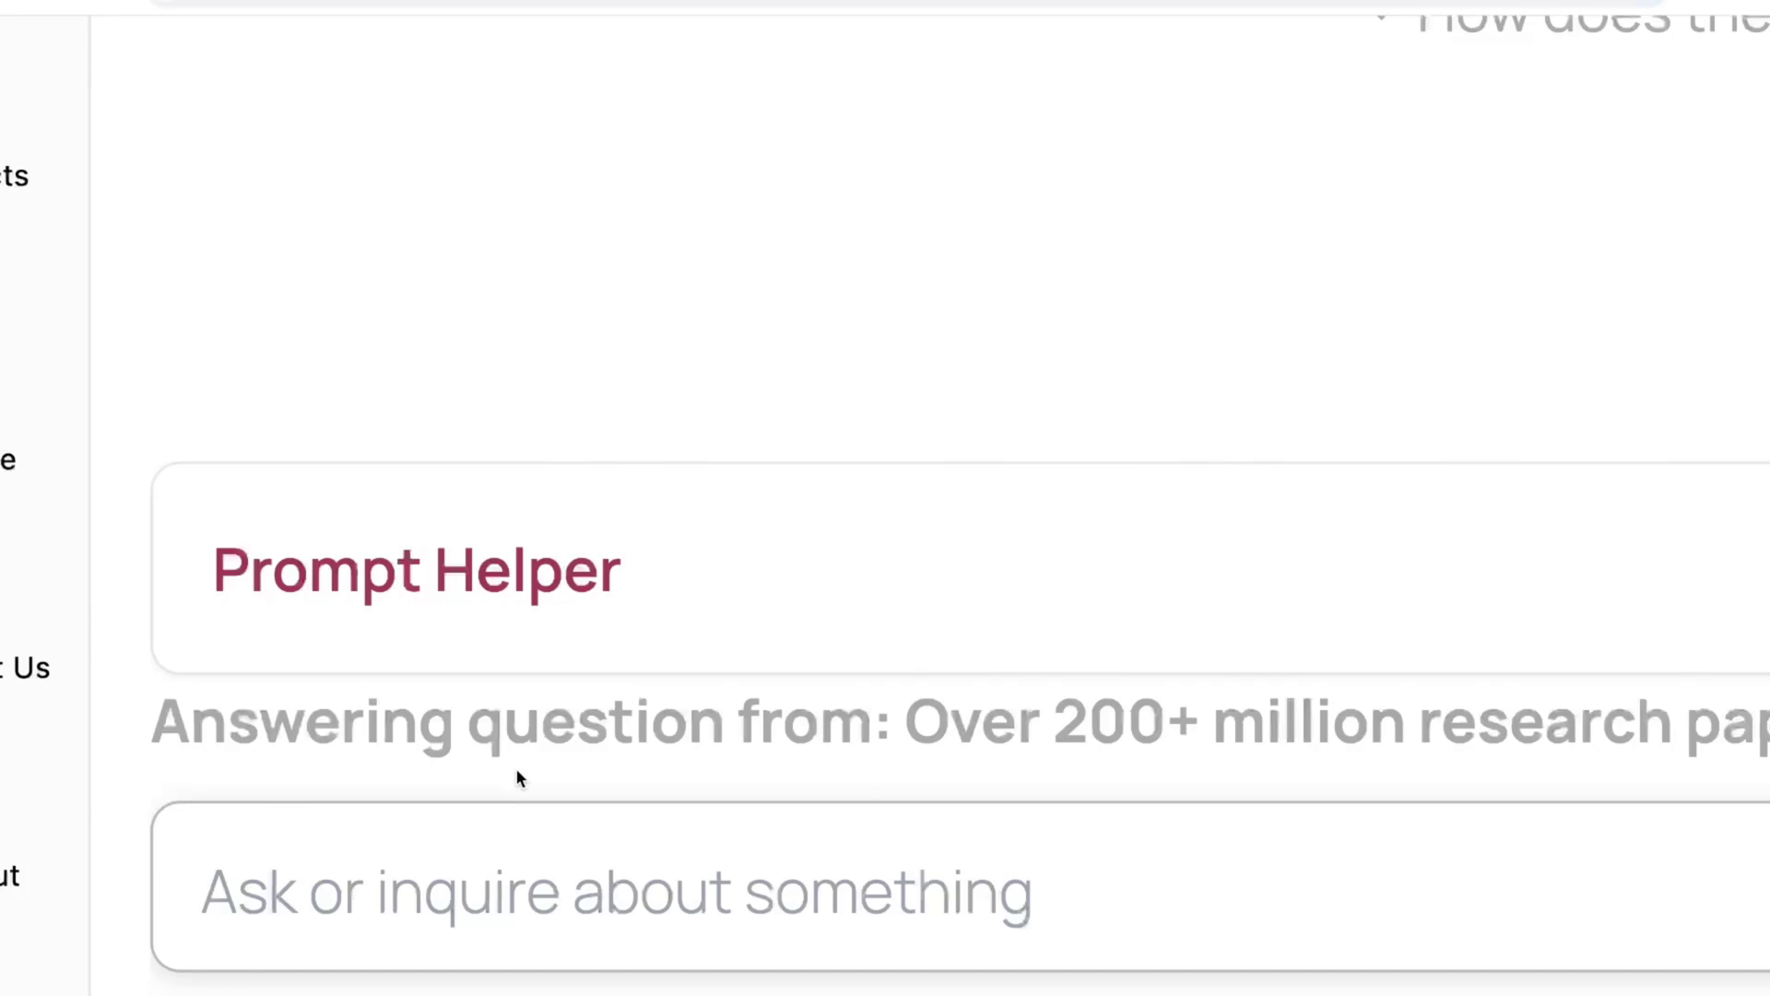
Enter the question "write a literature review on the impact of climate change" as the literature review prompt.
{"action": "left_click", "coordinate": [516, 866]}
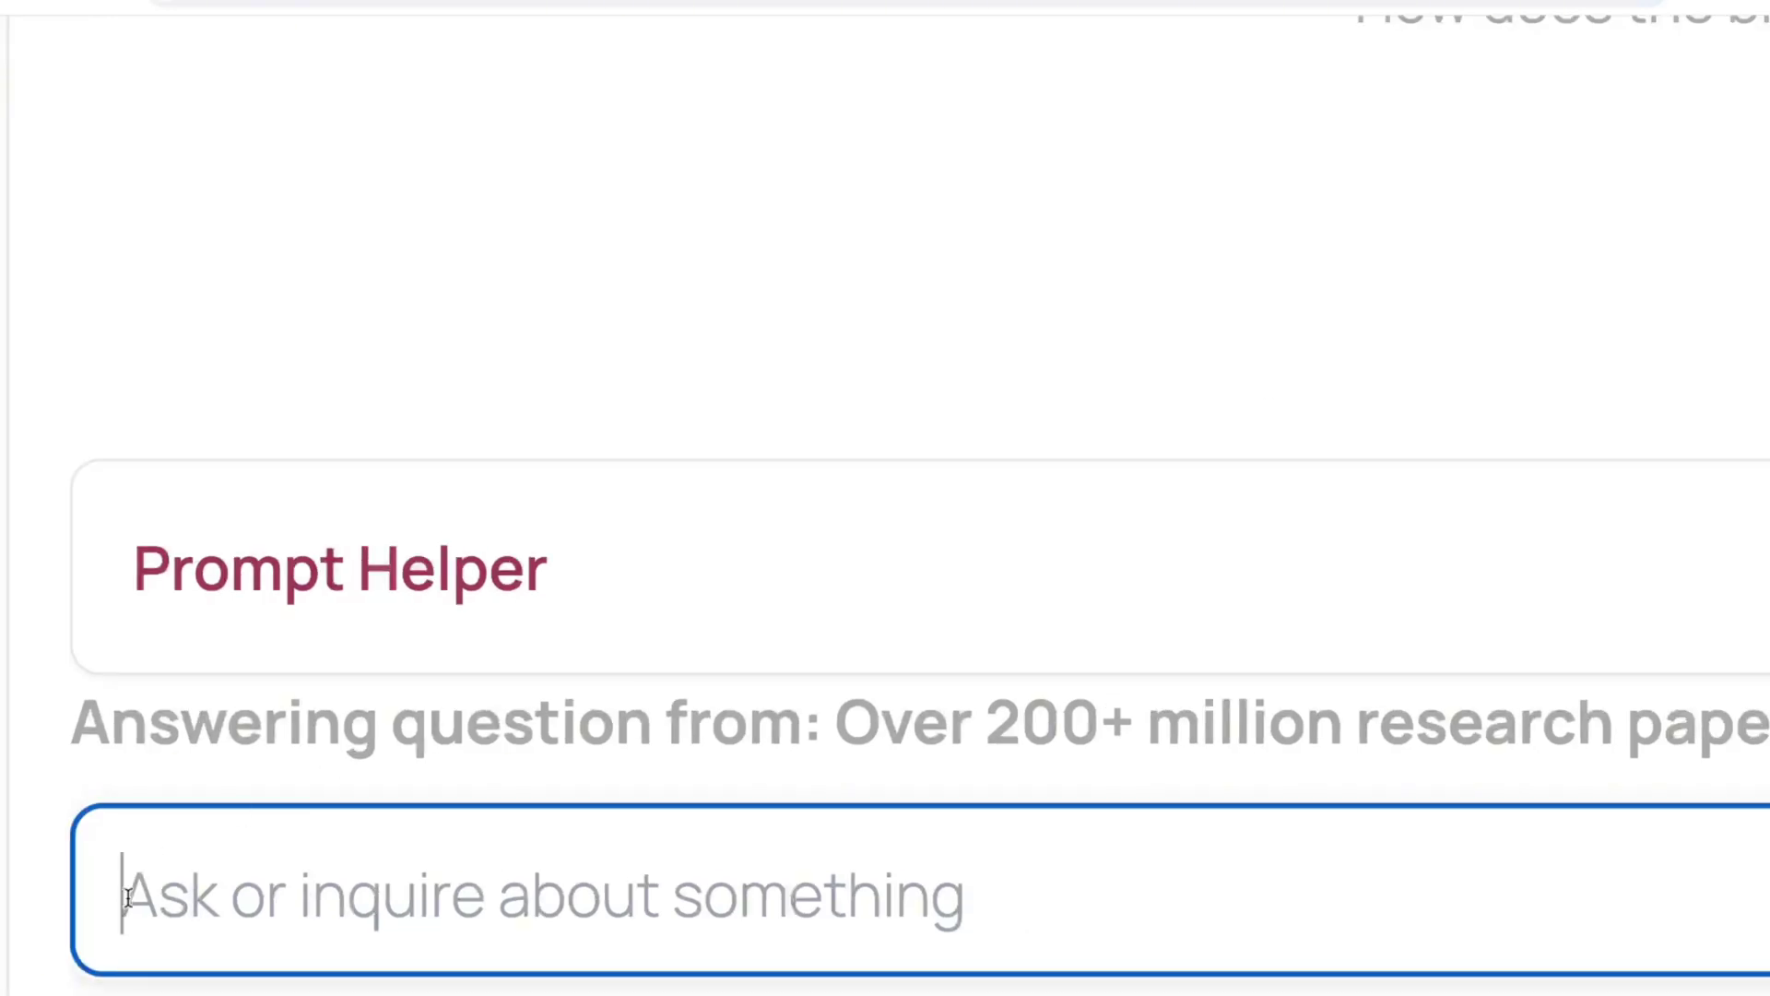
{"action": "type", "text": "write a"}
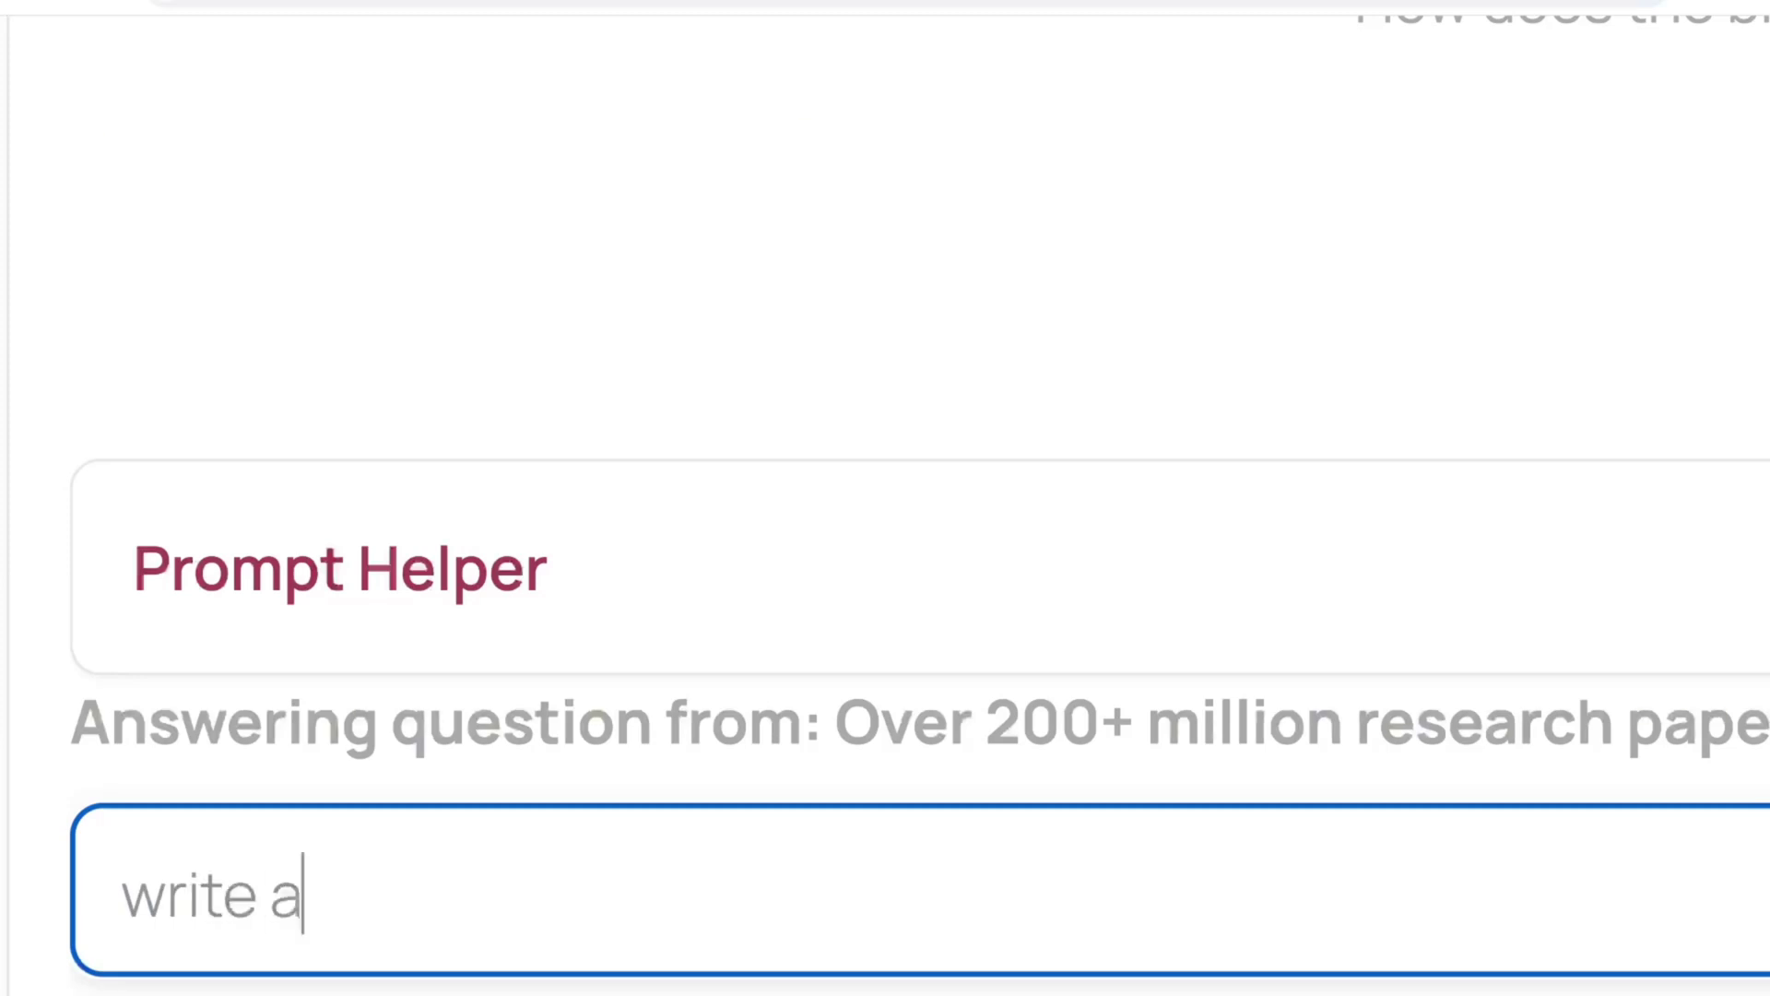
{"action": "type", "text": " literature review o"}
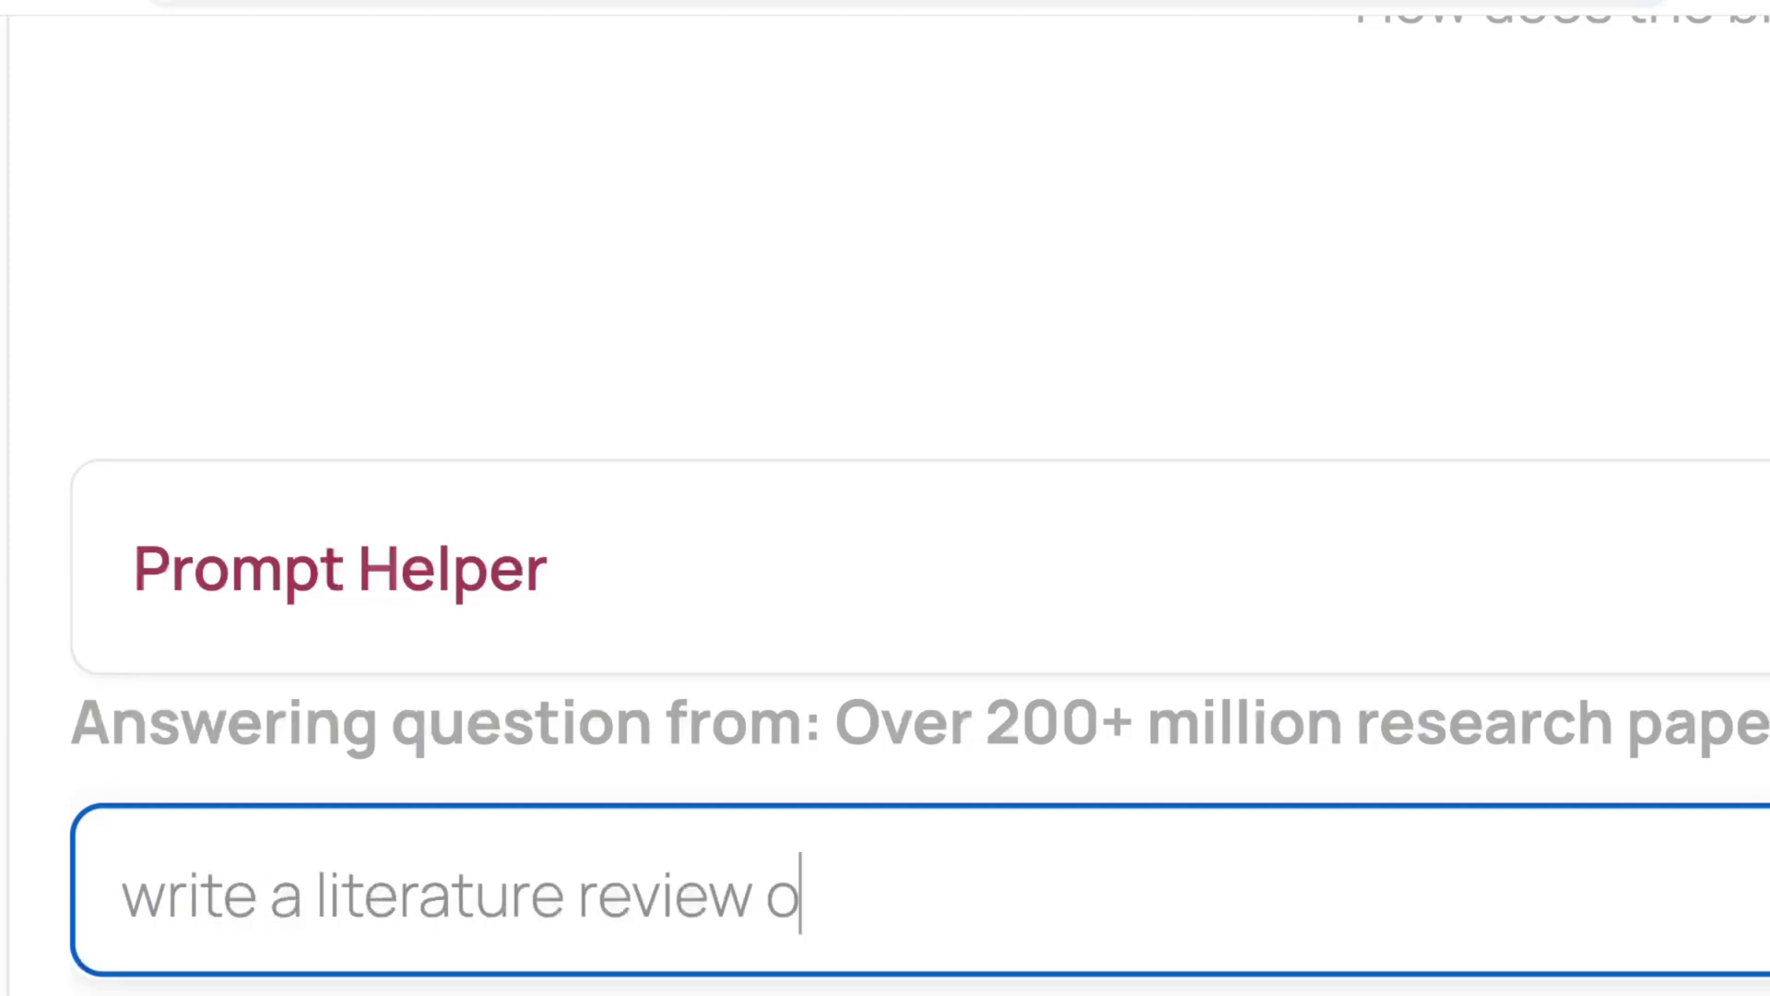
{"action": "type", "text": "n the imp"}
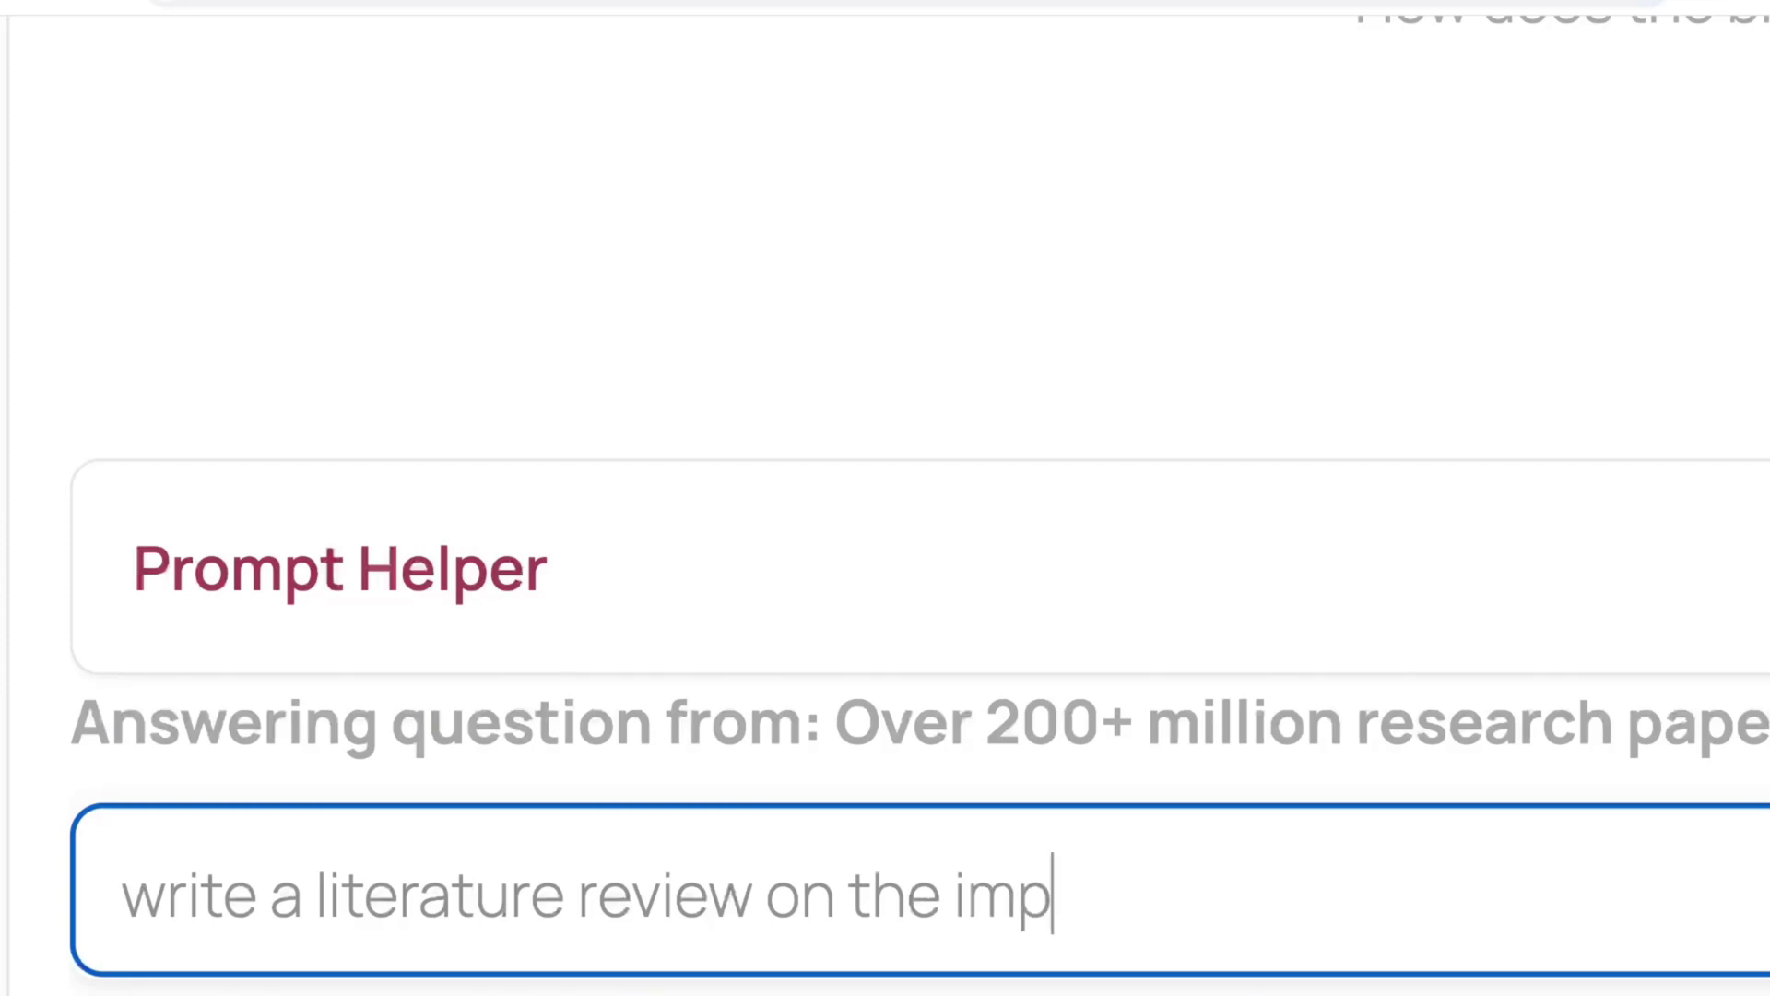
{"action": "type", "text": "act of "}
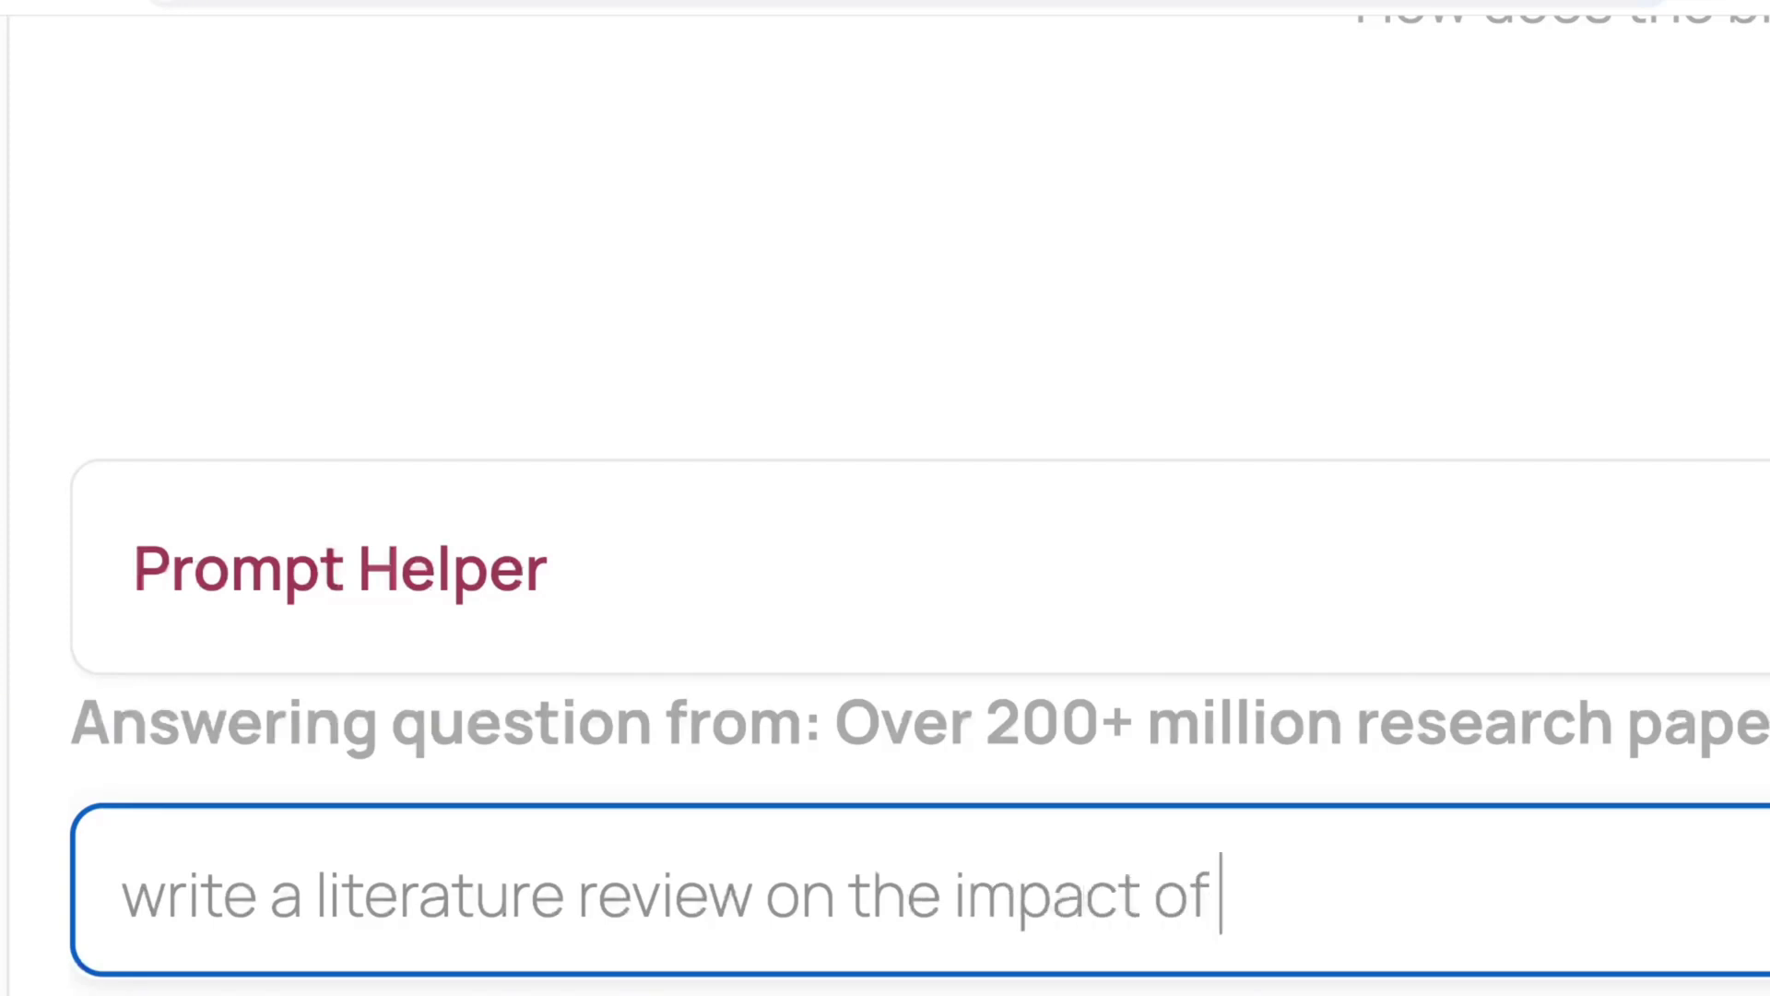
{"action": "type", "text": "climate chan"}
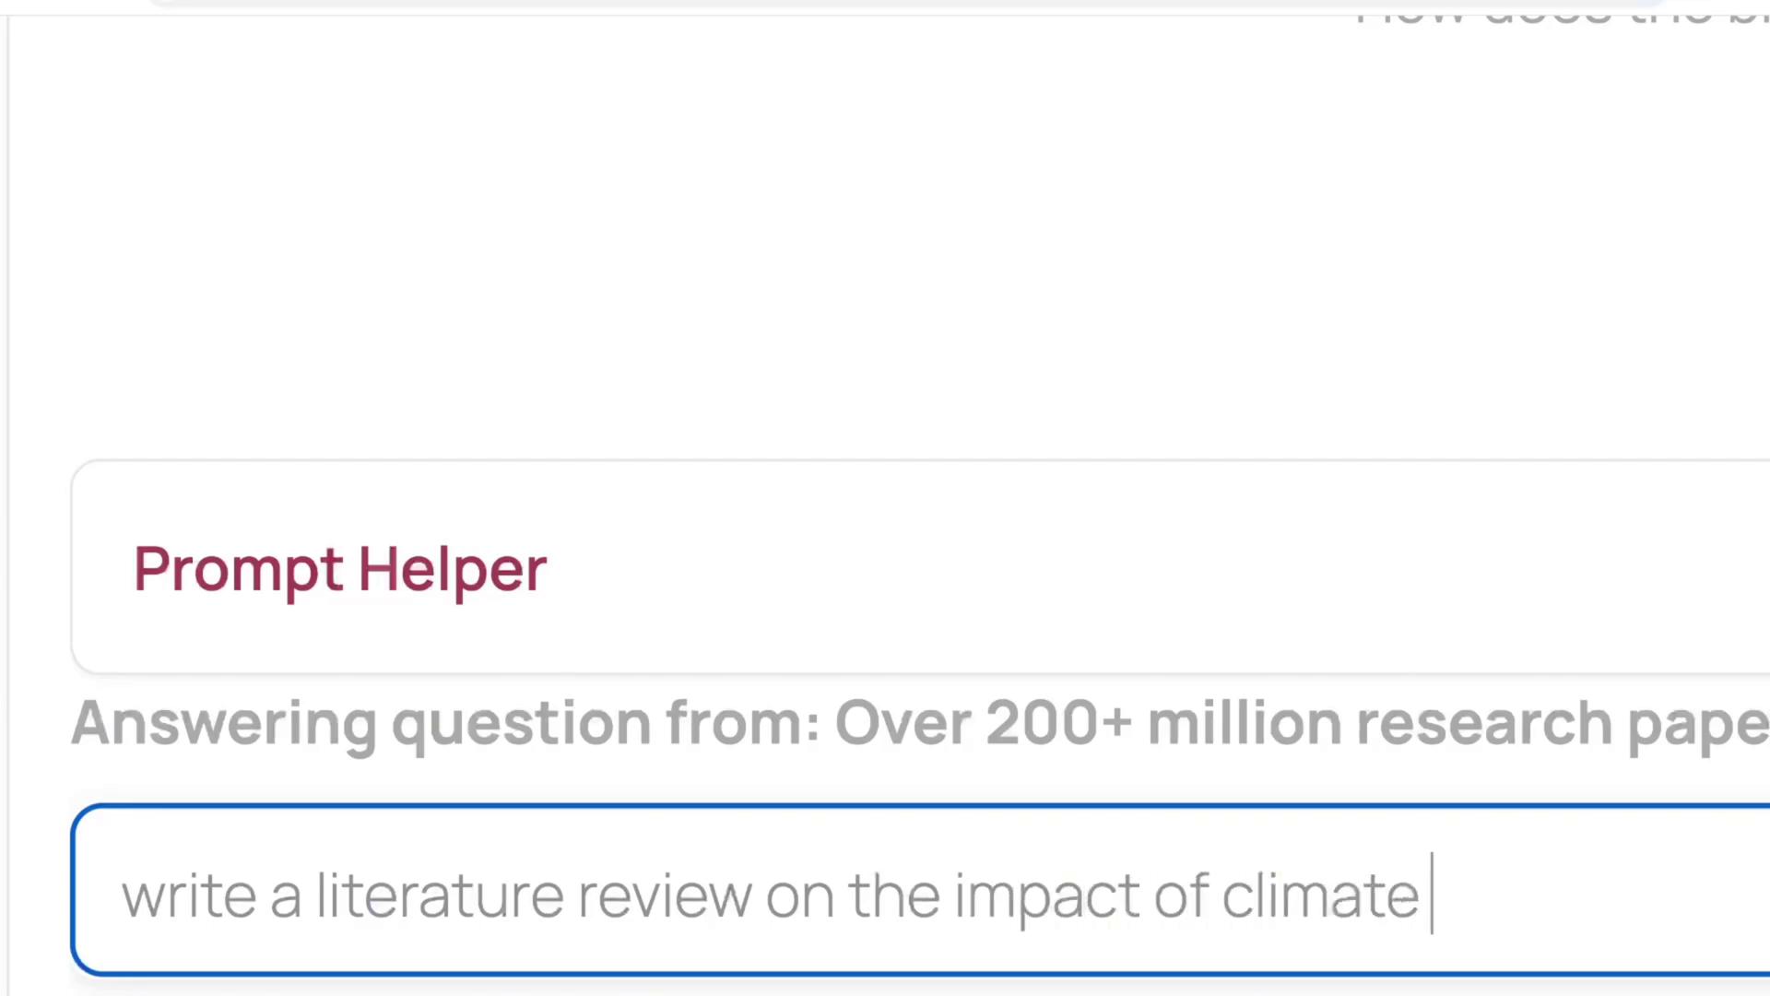
{"action": "type", "text": "ge"}
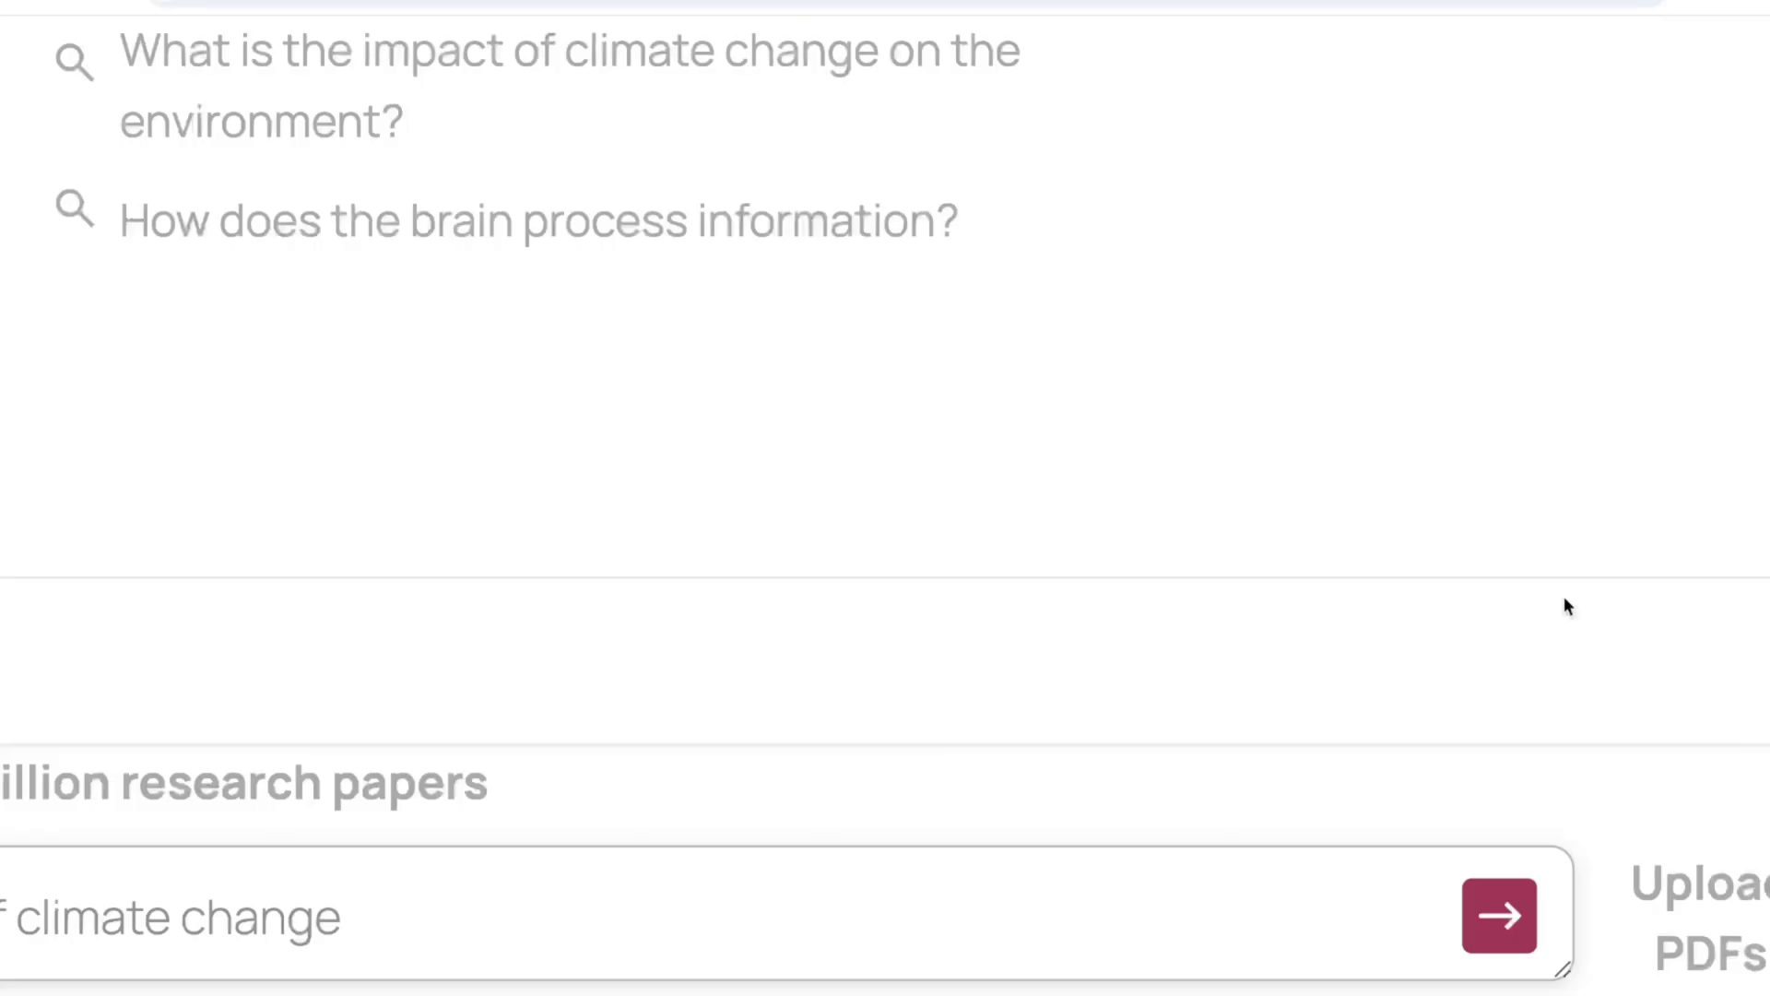
Open the Research Paper Filters and read the explanations of the Structured Literature Review, Dynamic Research Assistant and AI Only answer types.
{"action": "left_click", "coordinate": [1500, 915]}
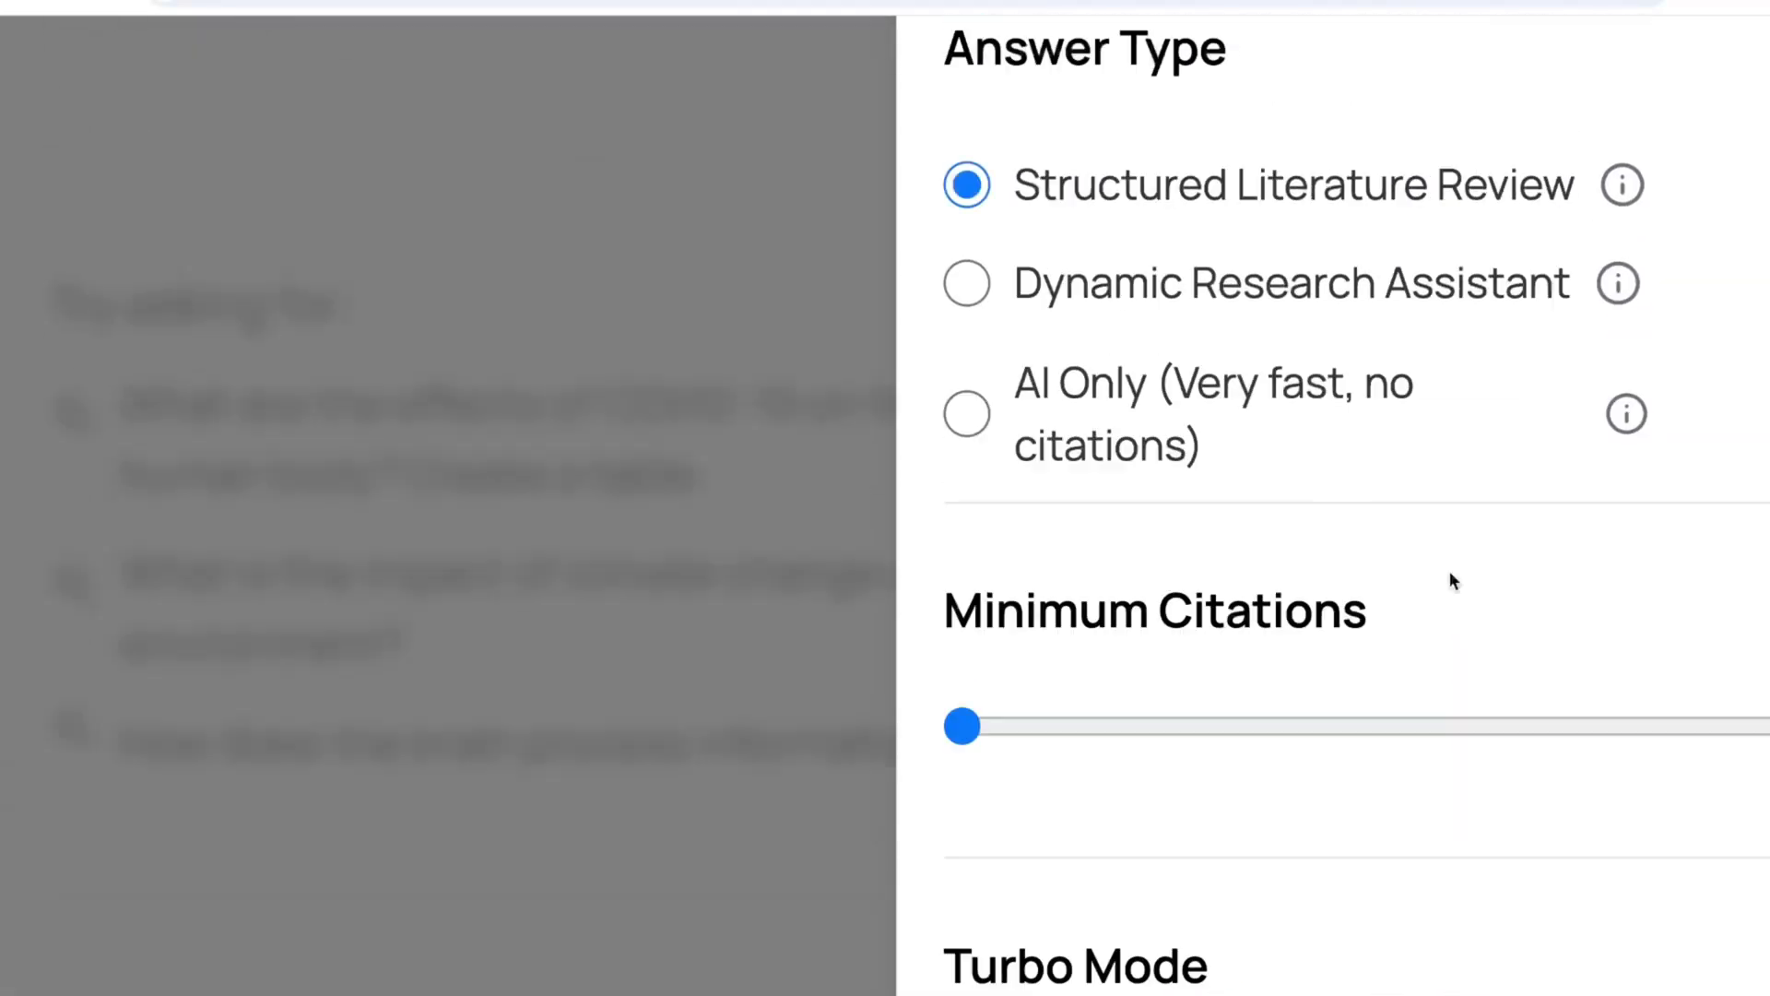
{"action": "mouse_move", "coordinate": [1430, 385]}
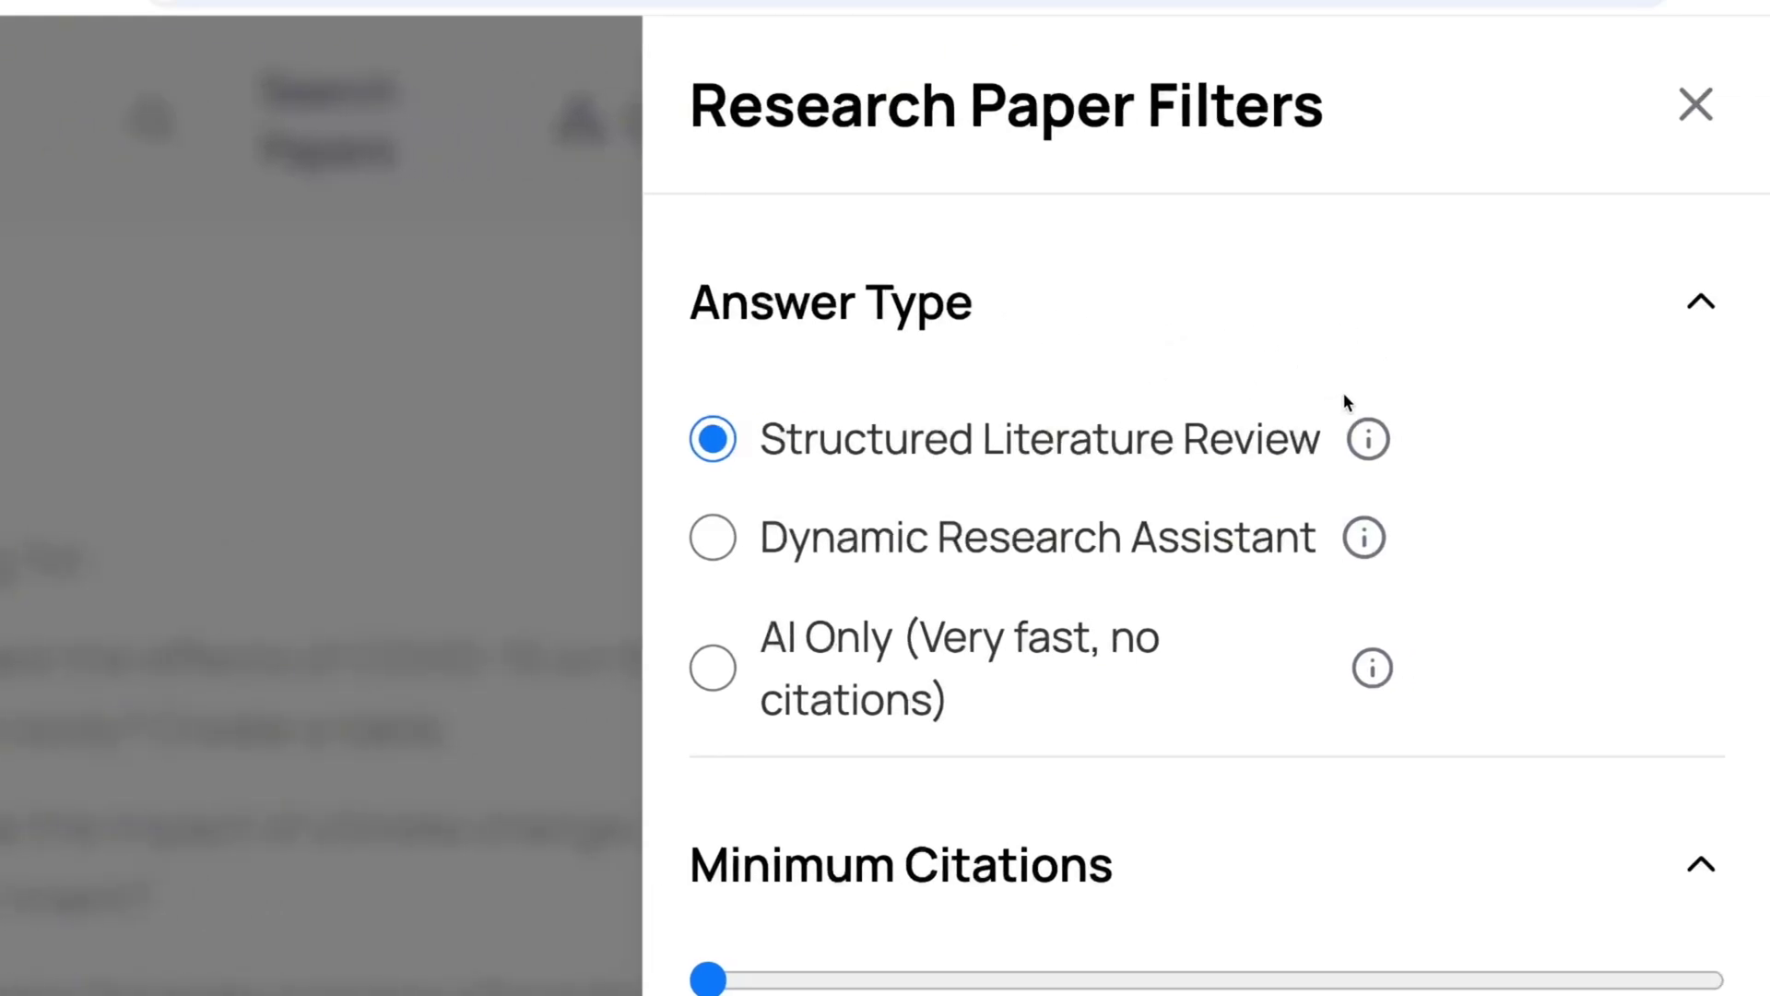
{"action": "mouse_move", "coordinate": [1146, 441]}
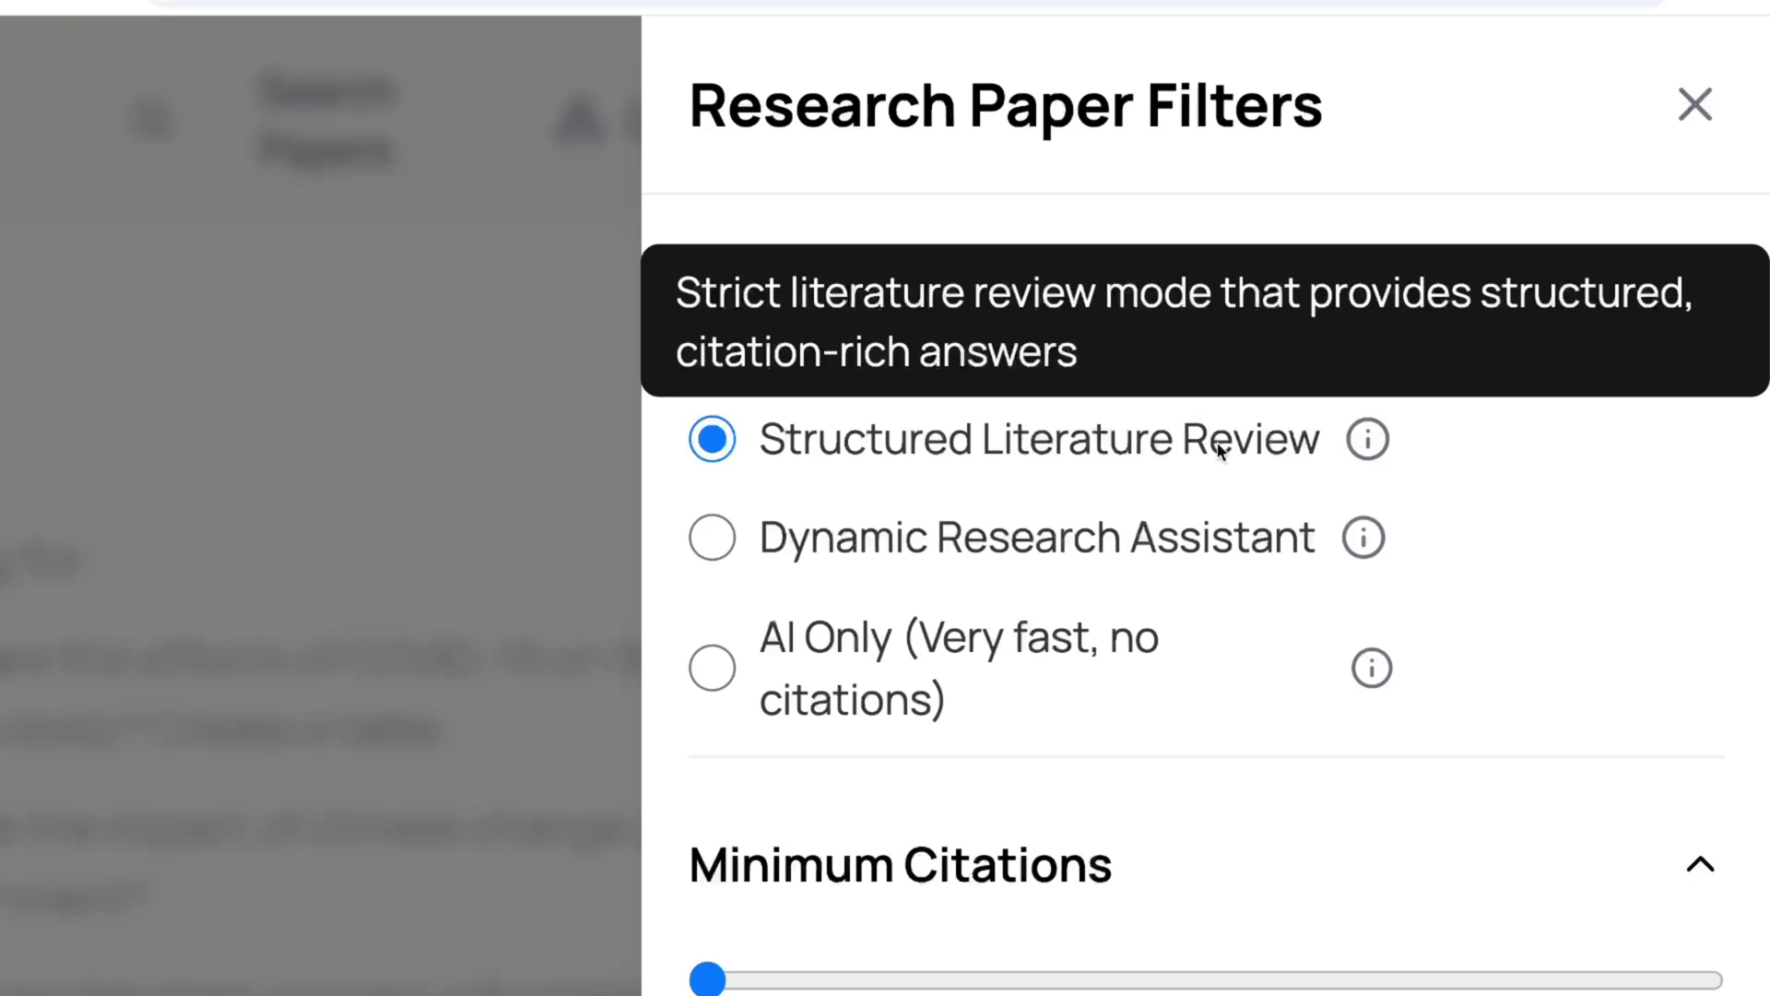
{"action": "mouse_move", "coordinate": [1359, 543]}
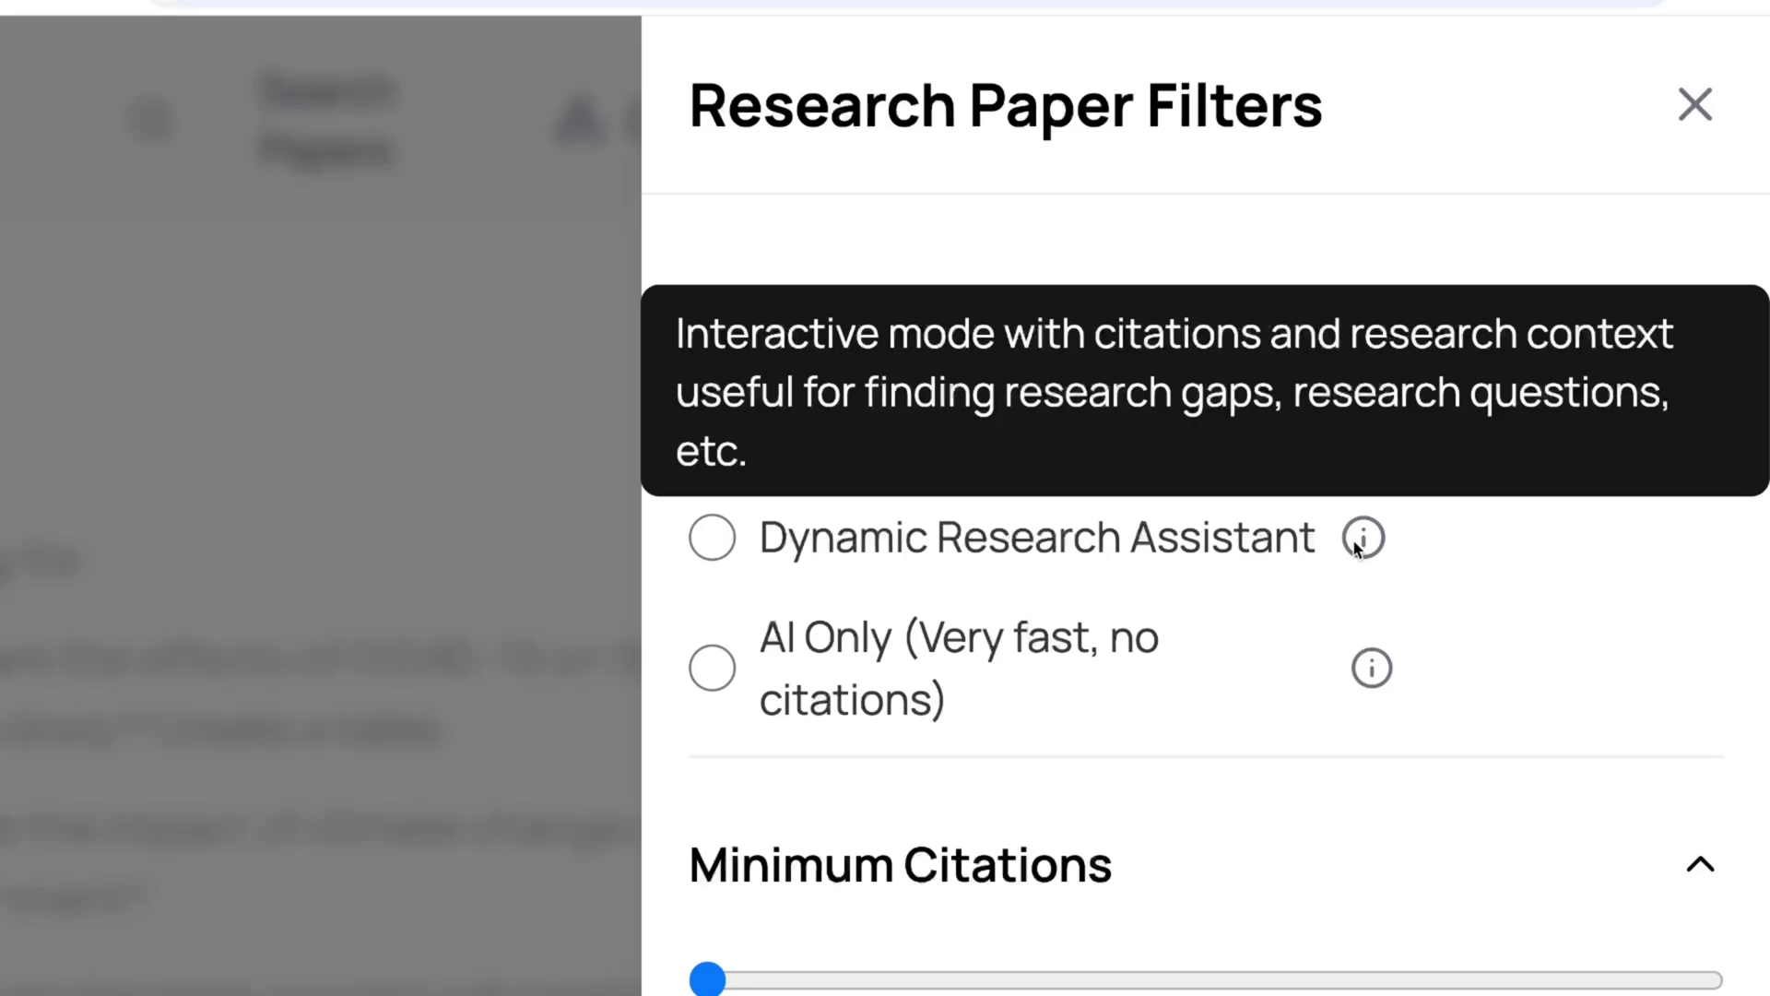
{"action": "mouse_move", "coordinate": [1374, 659]}
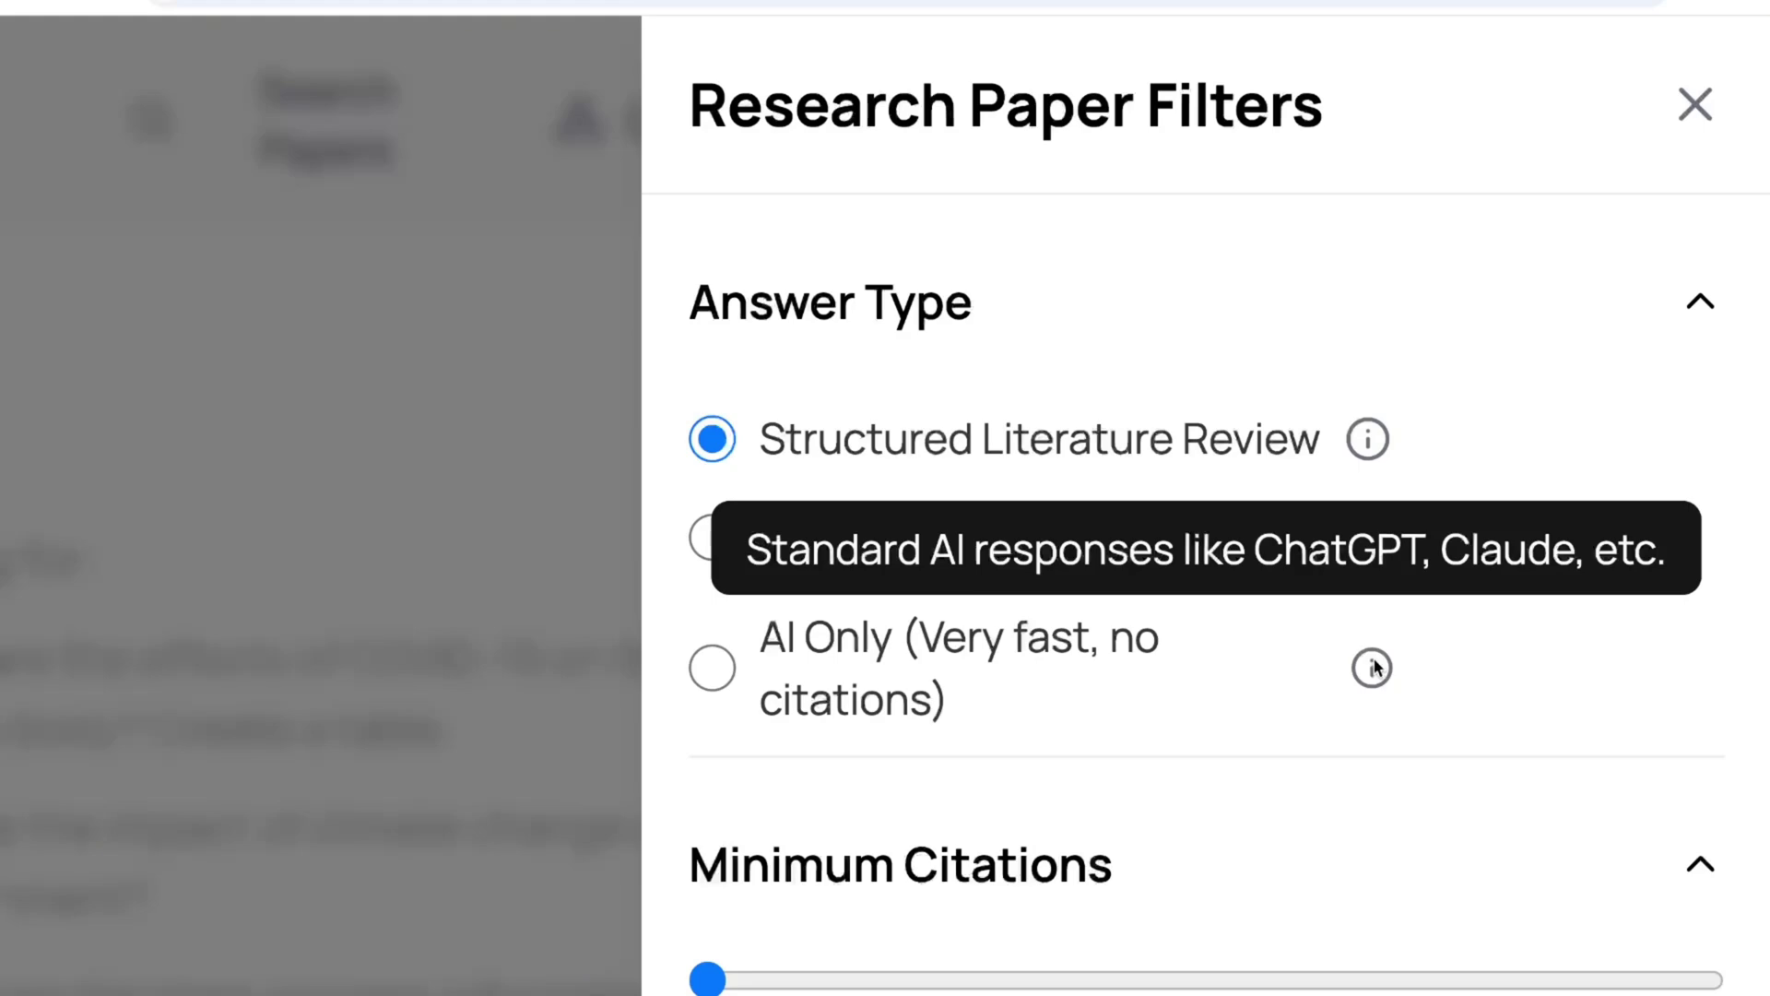
{"action": "mouse_move", "coordinate": [1367, 439]}
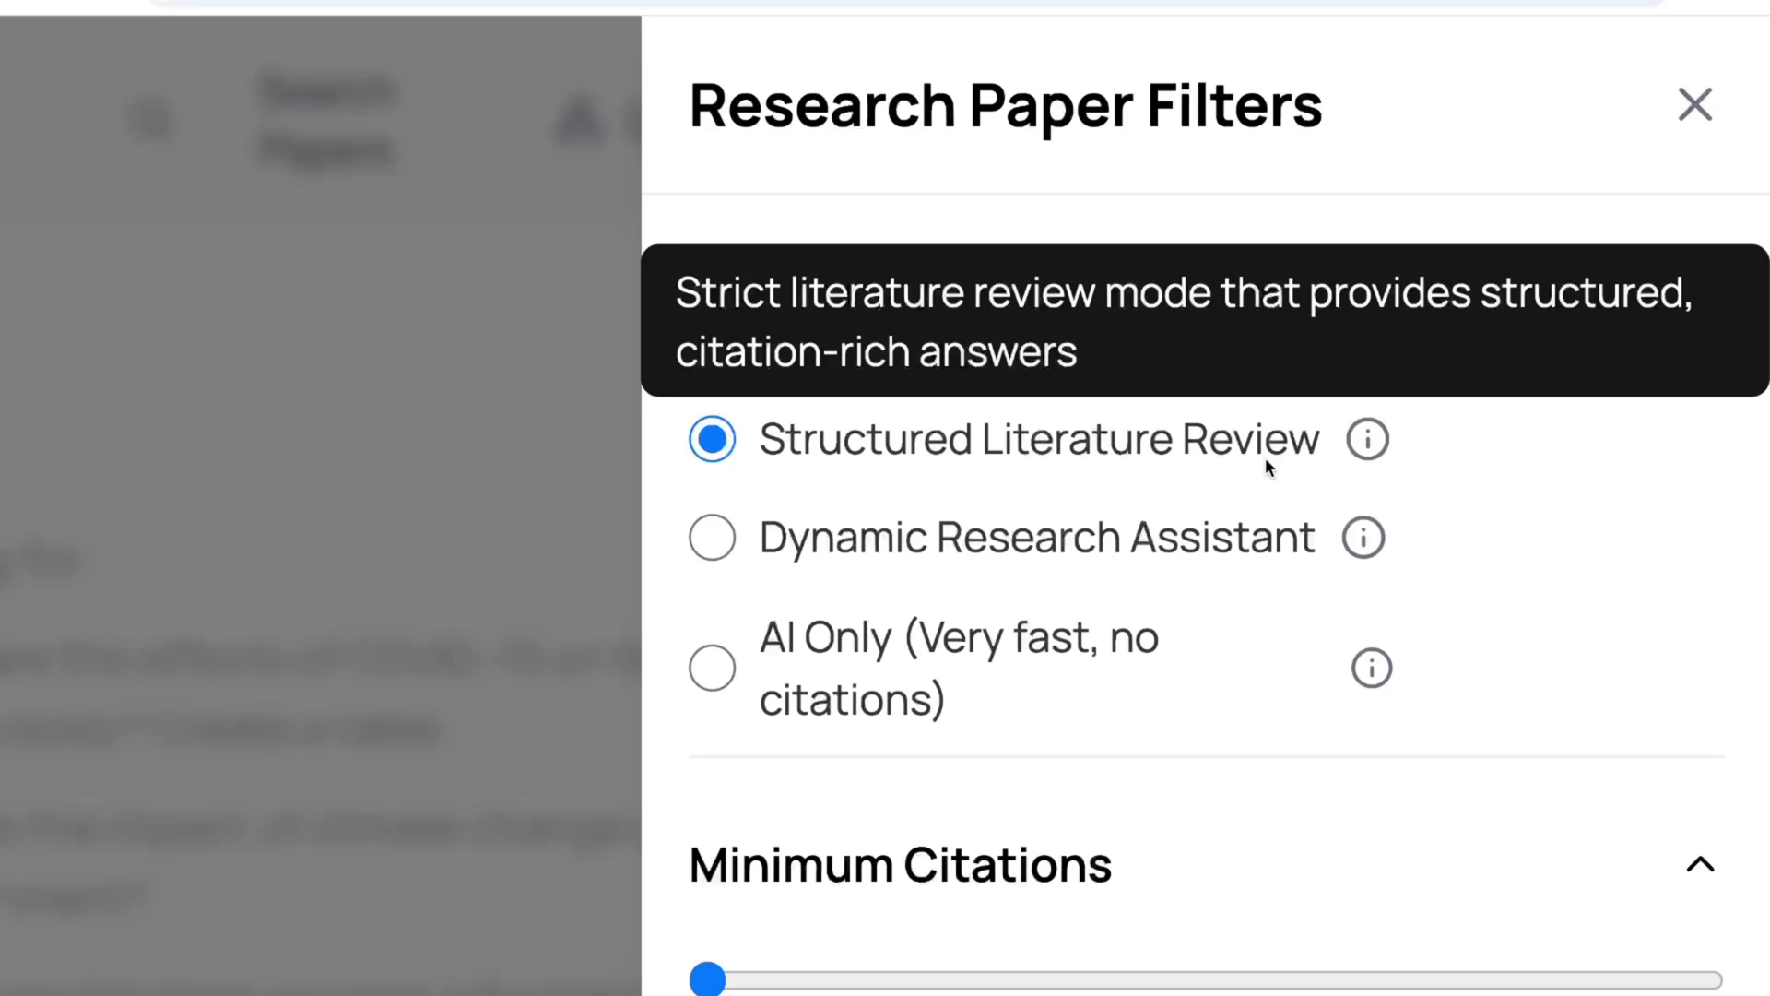
Set the minimum citations filter to 10 and disable Turbo Mode.
{"action": "scroll", "coordinate": [1114, 581], "scroll_direction": "down", "scroll_amount": 4}
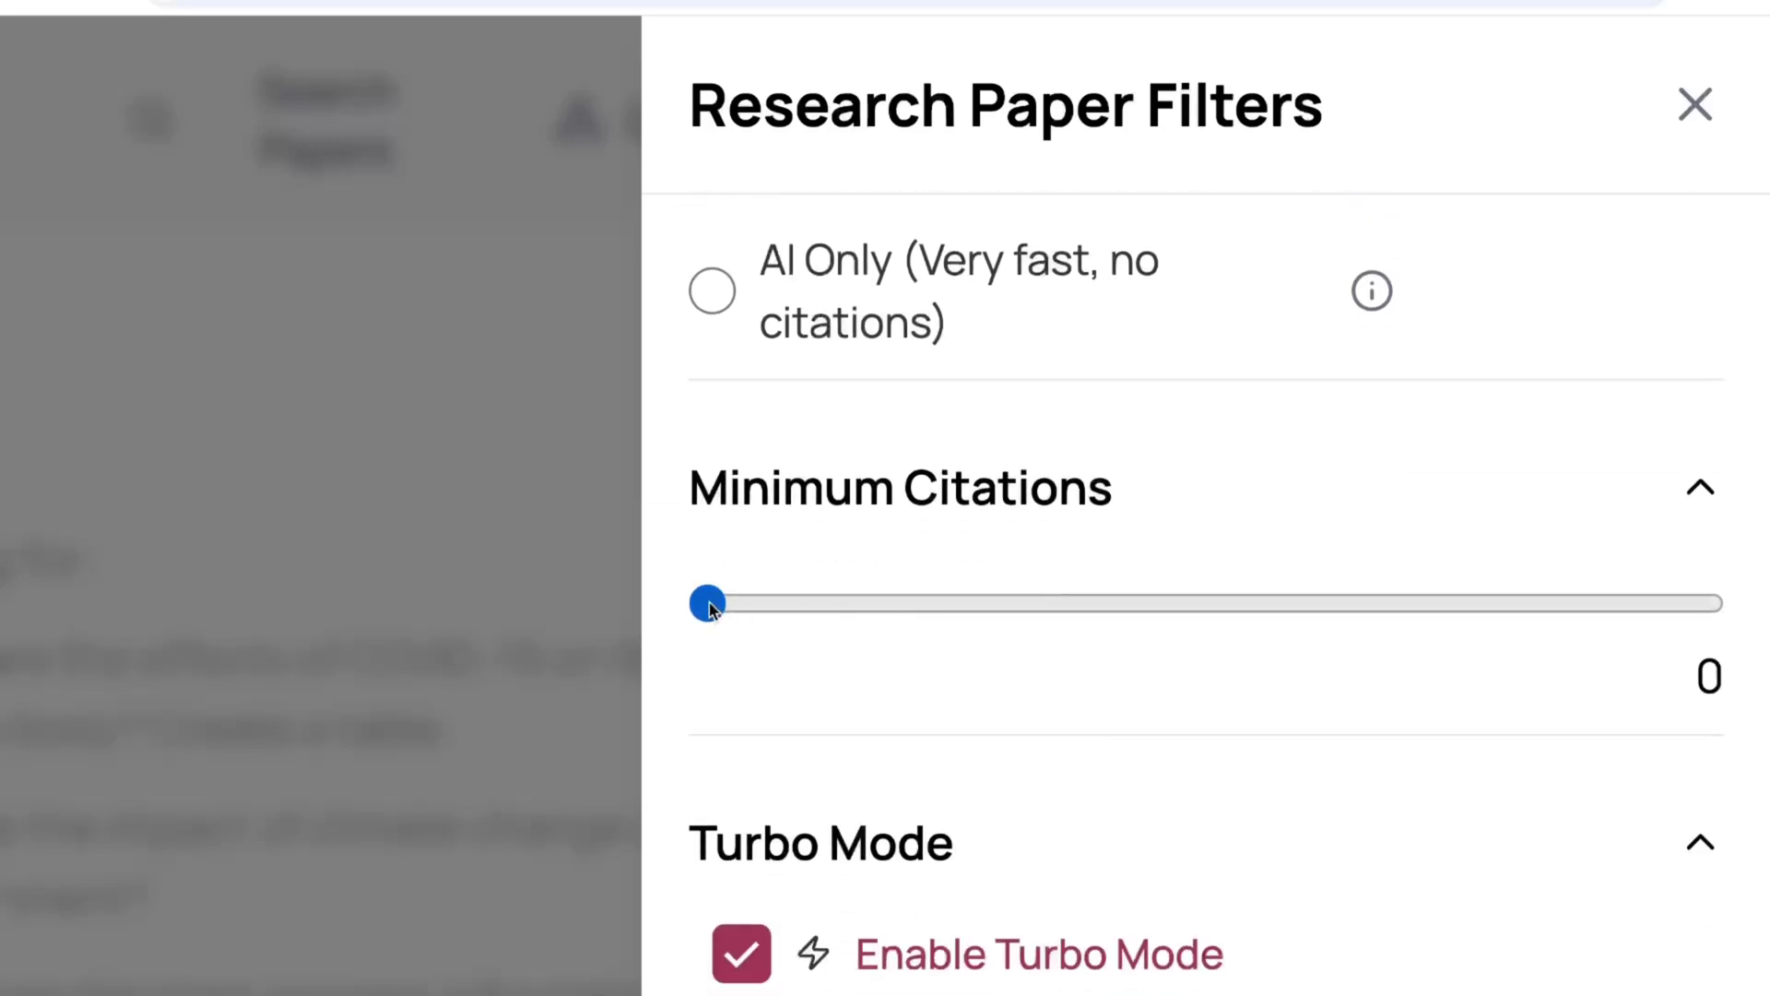
{"action": "left_click_drag", "start_coordinate": [707, 604], "coordinate": [1199, 649]}
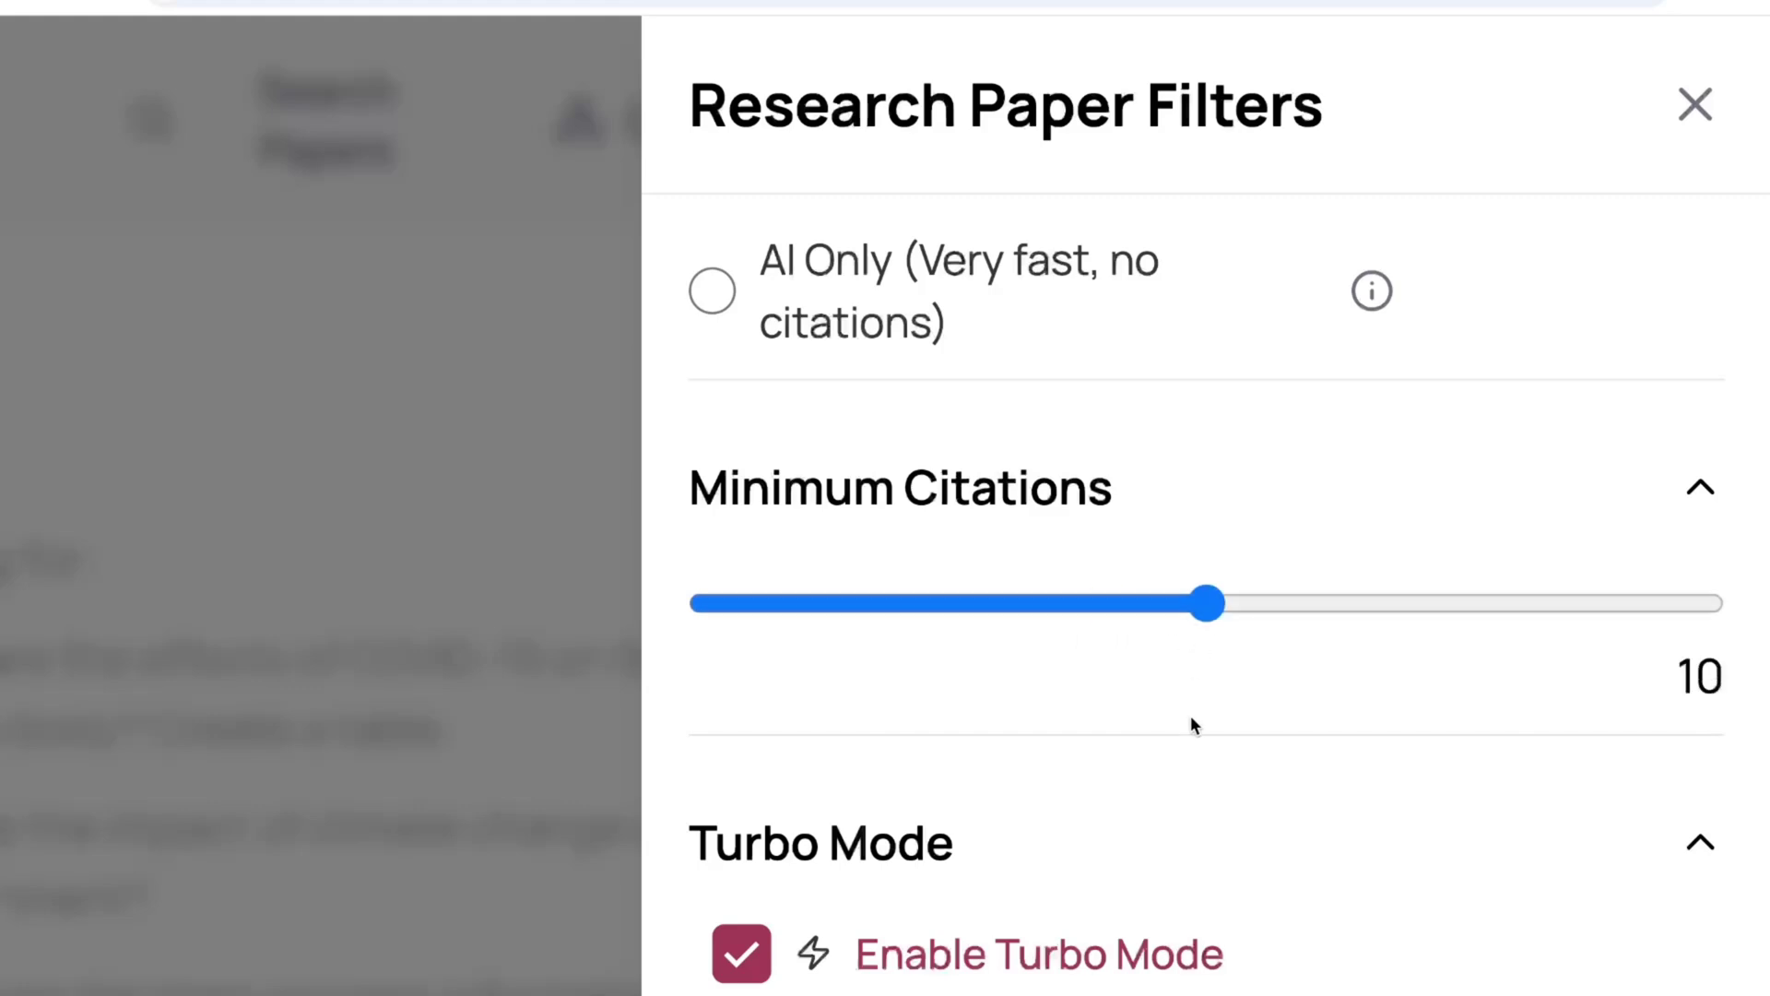
{"action": "scroll", "coordinate": [1193, 723], "scroll_direction": "down", "scroll_amount": 3}
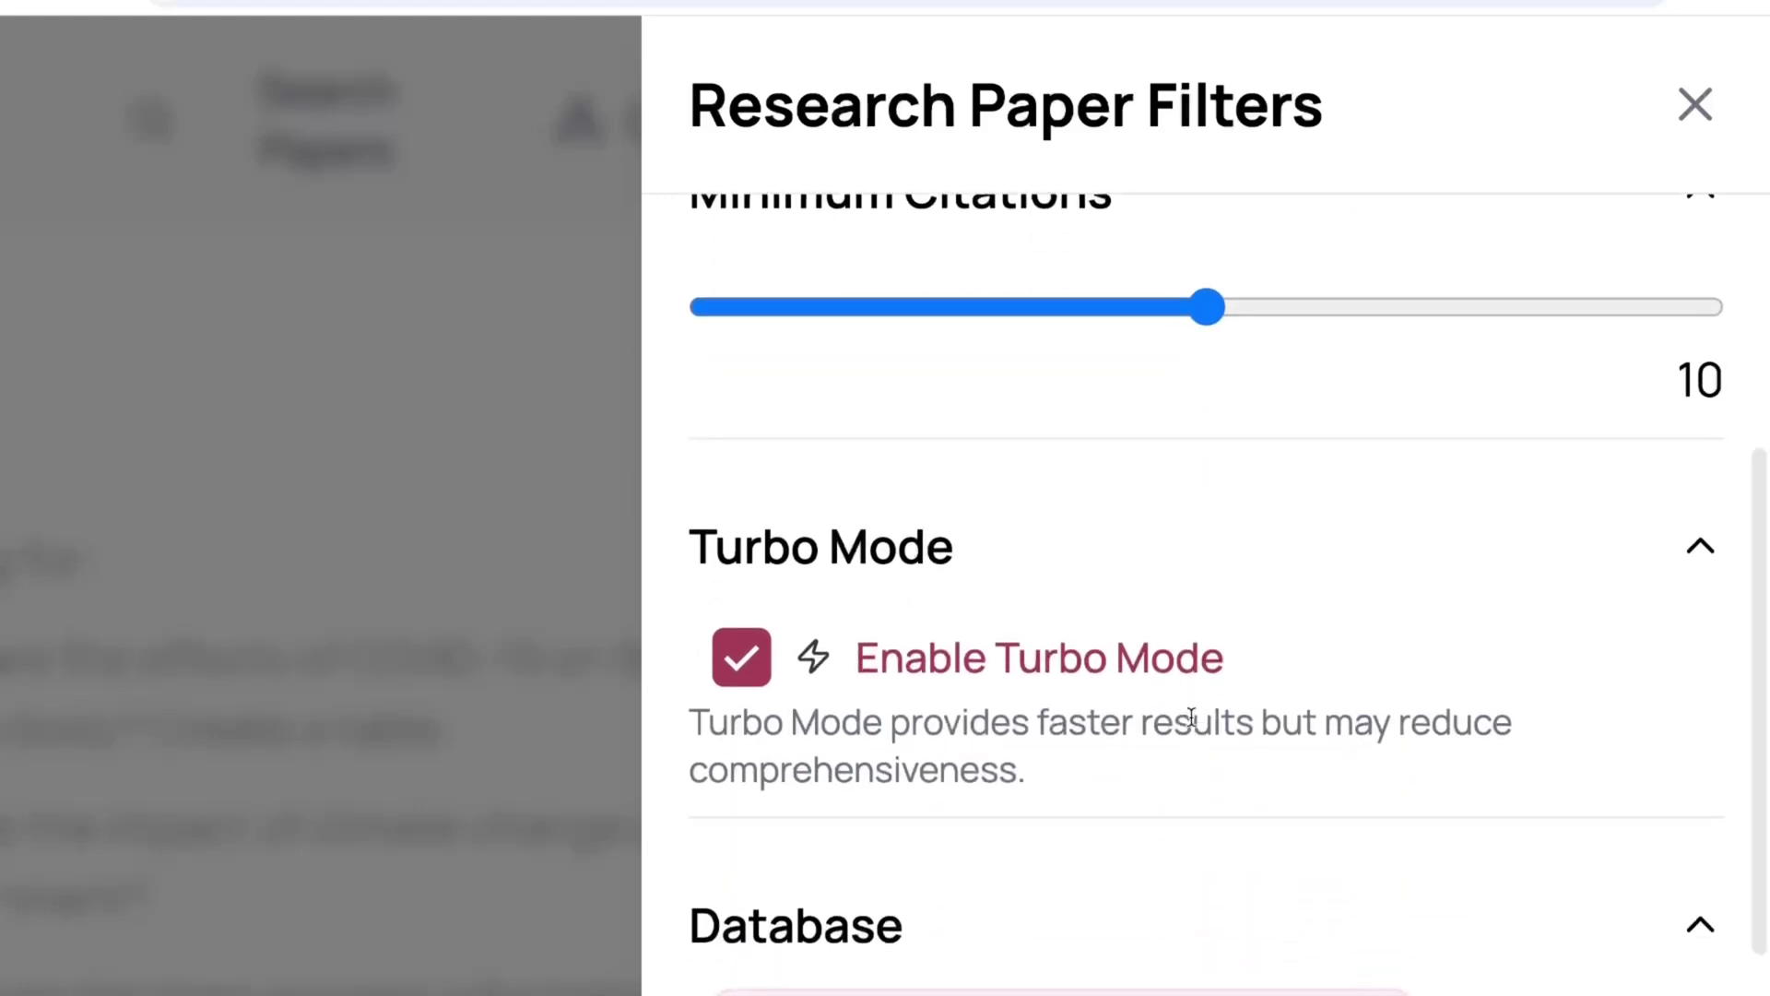
{"action": "scroll", "coordinate": [941, 594], "scroll_direction": "down", "scroll_amount": 1}
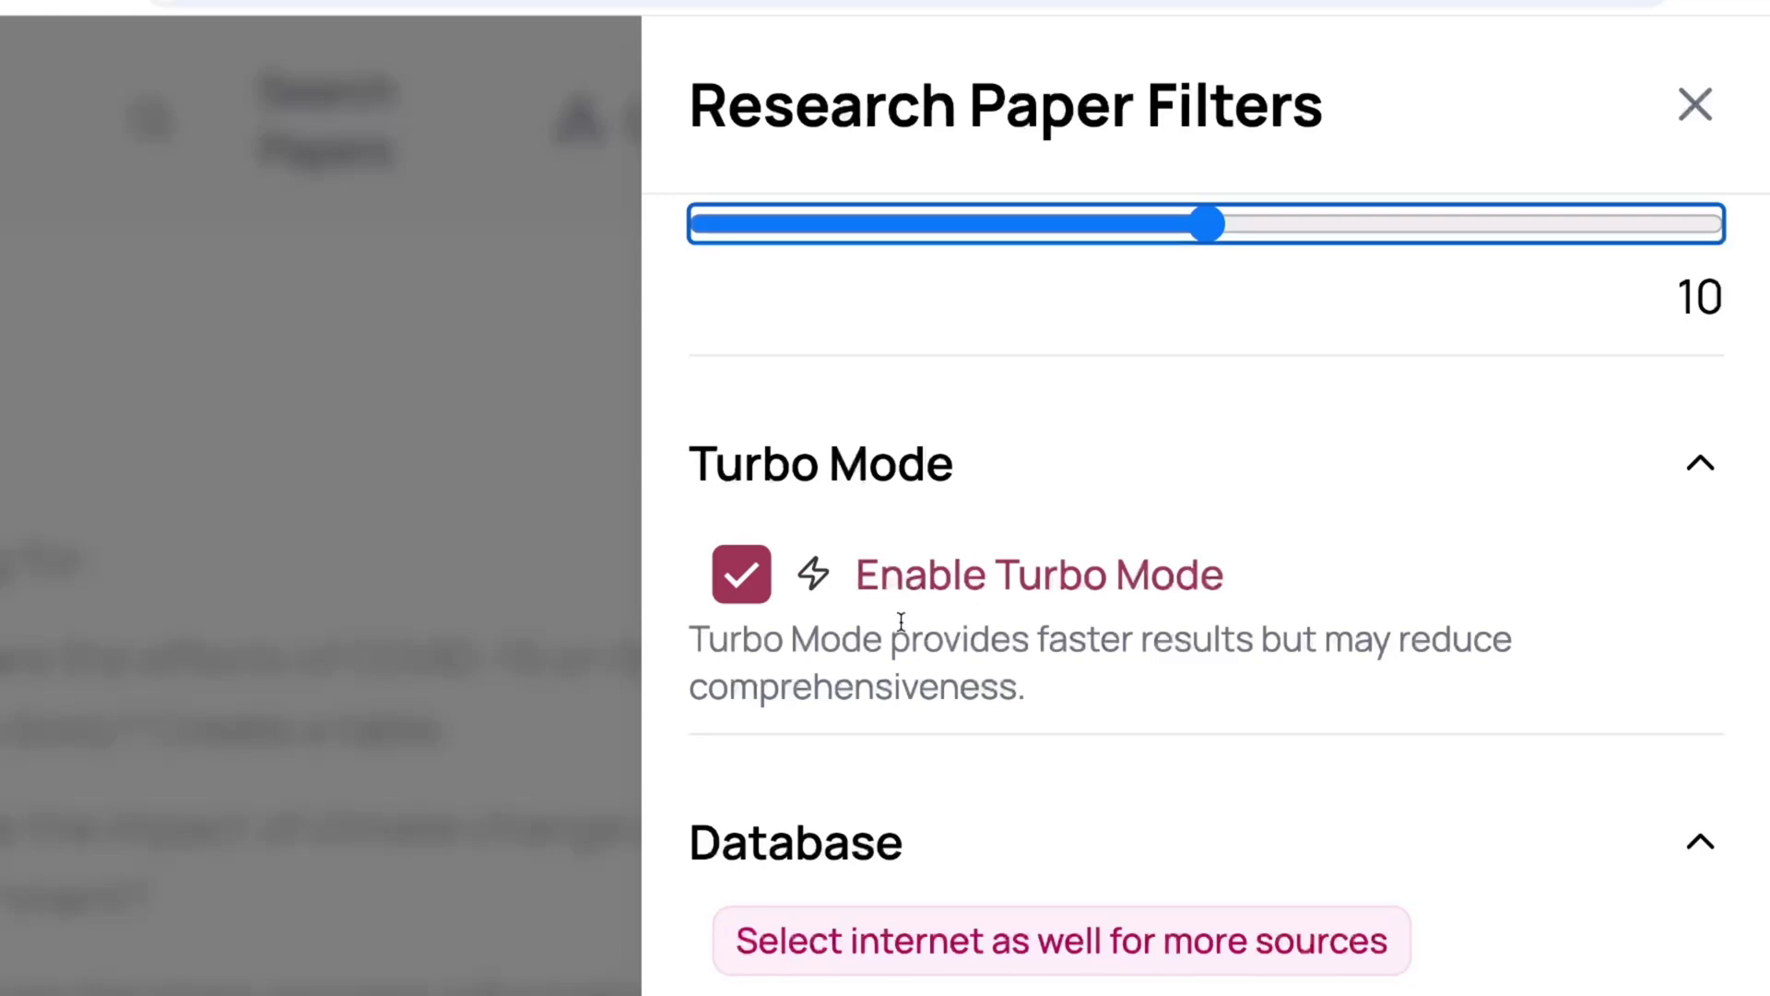
{"action": "left_click", "coordinate": [743, 577]}
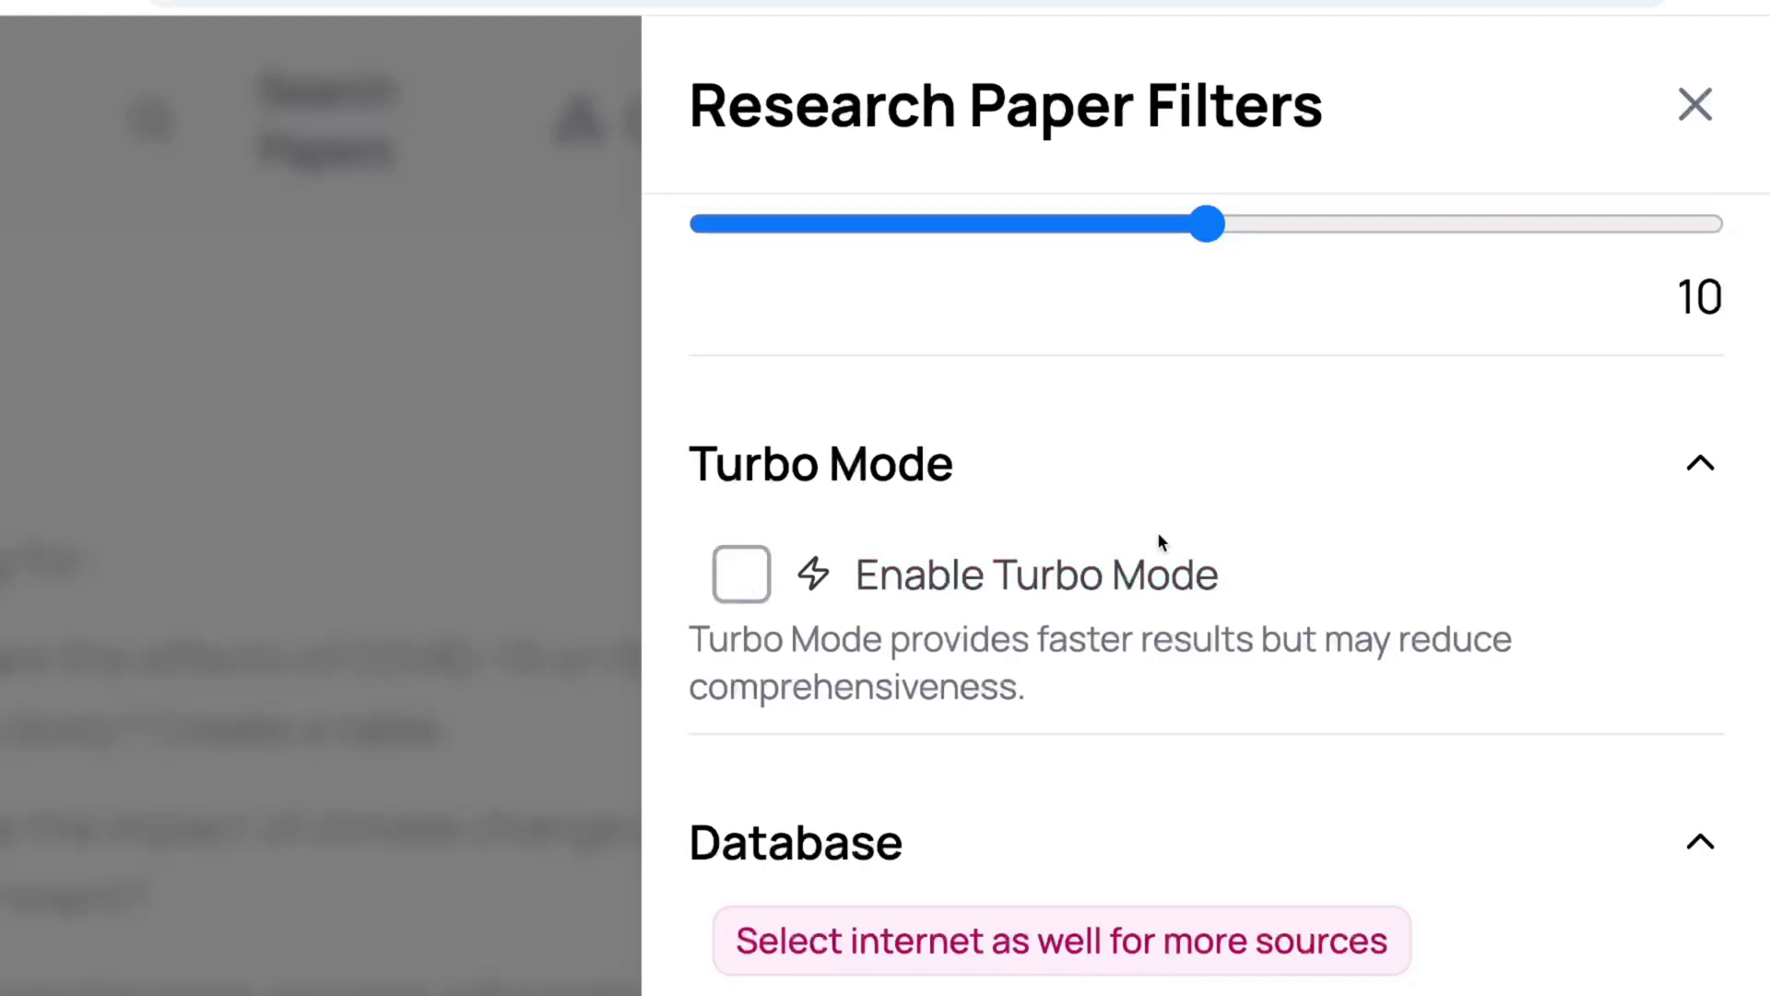
Examine the remaining filter options for database, publication date, double-checking of citations and custom sections.
{"action": "scroll", "coordinate": [1160, 540], "scroll_direction": "down", "scroll_amount": 5}
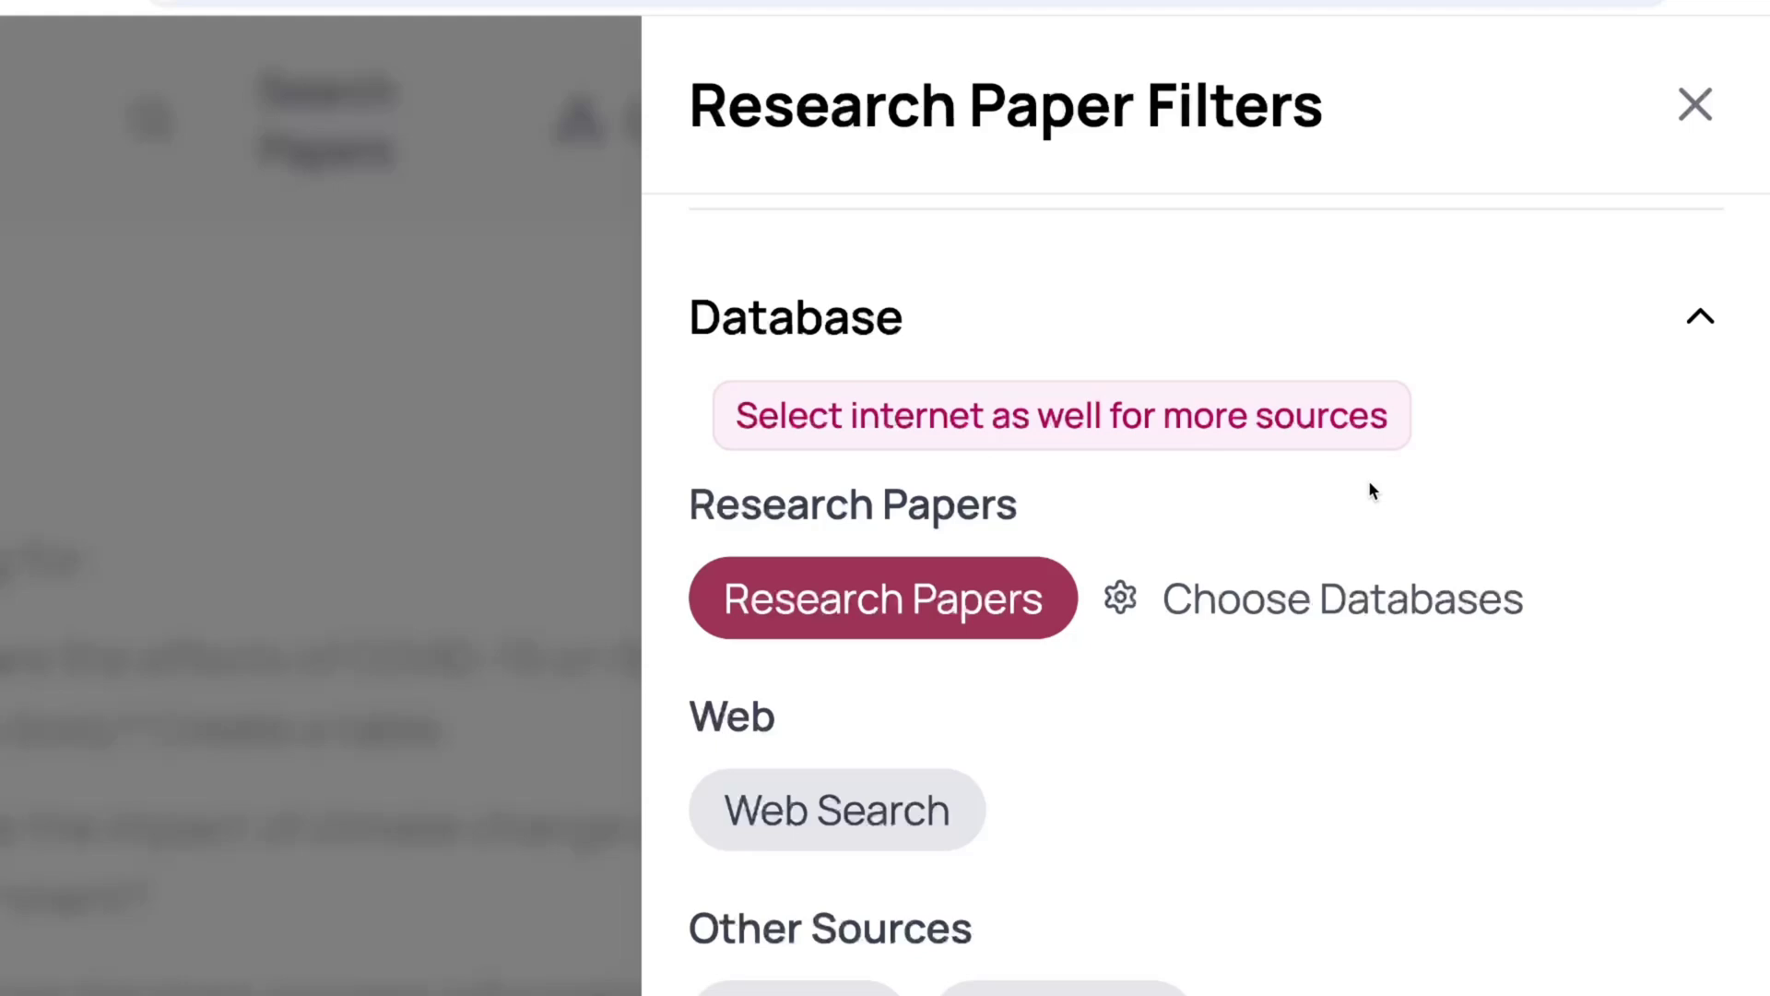
{"action": "scroll", "coordinate": [1337, 644], "scroll_direction": "down", "scroll_amount": 1}
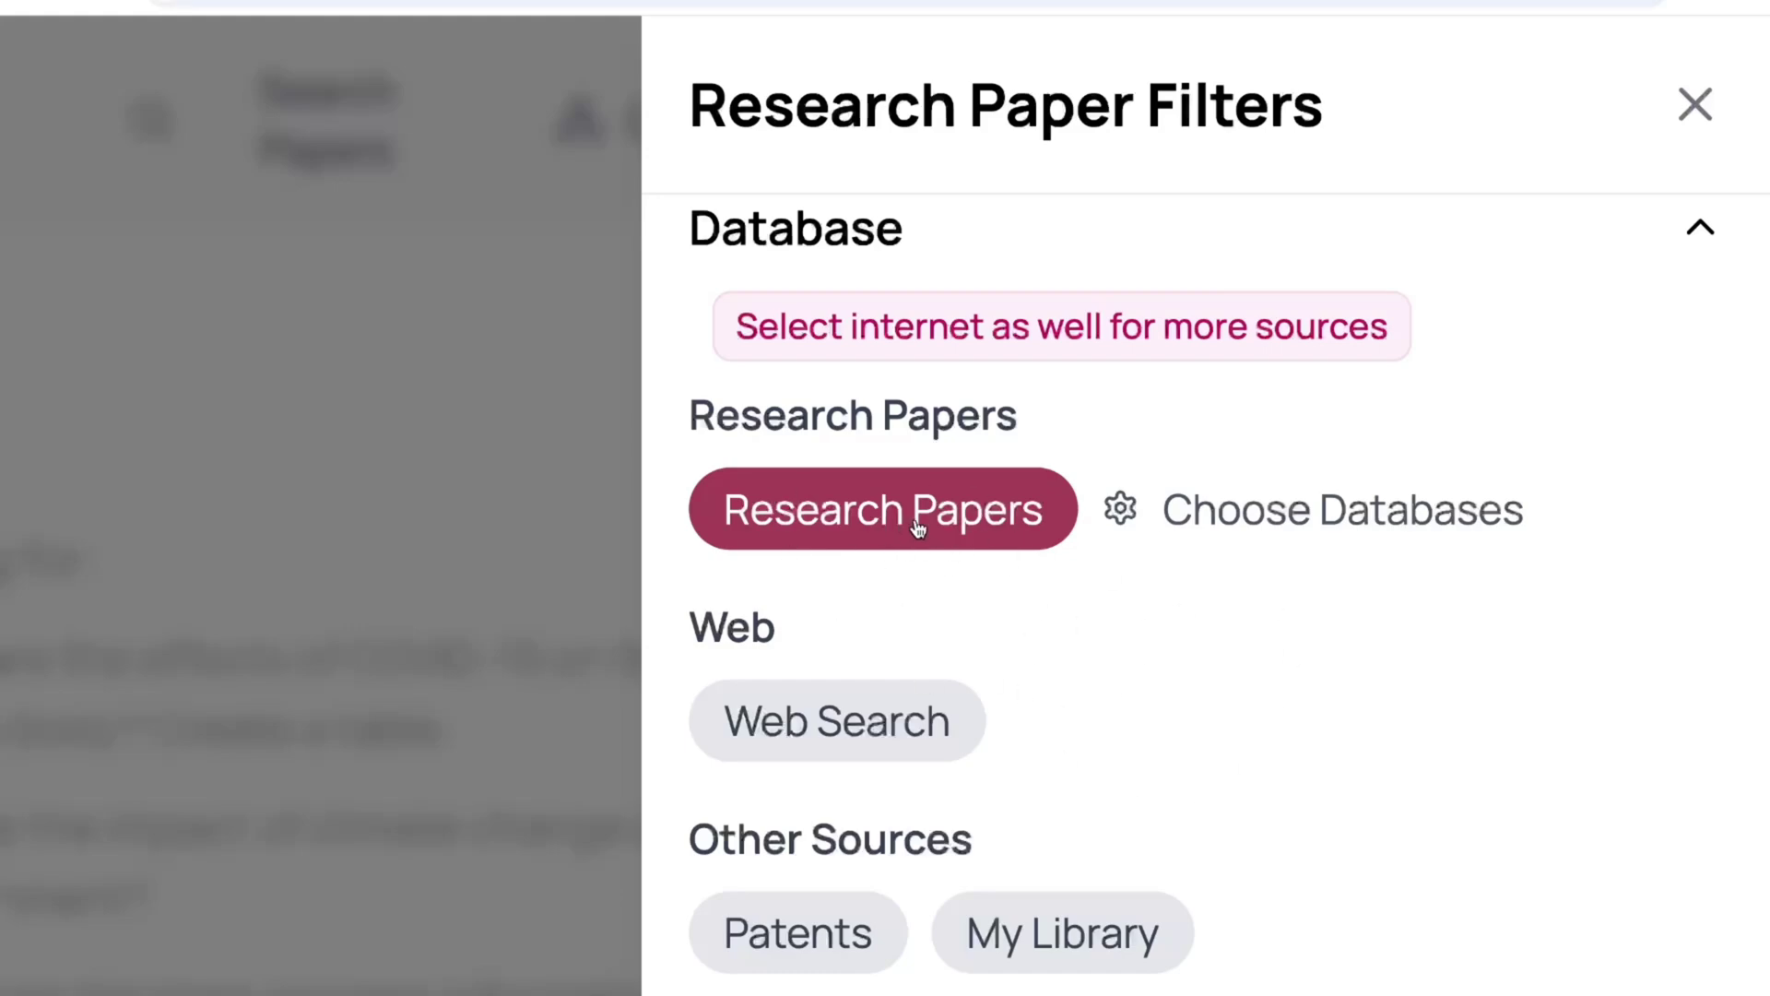
{"action": "scroll", "coordinate": [917, 526], "scroll_direction": "down", "scroll_amount": 7}
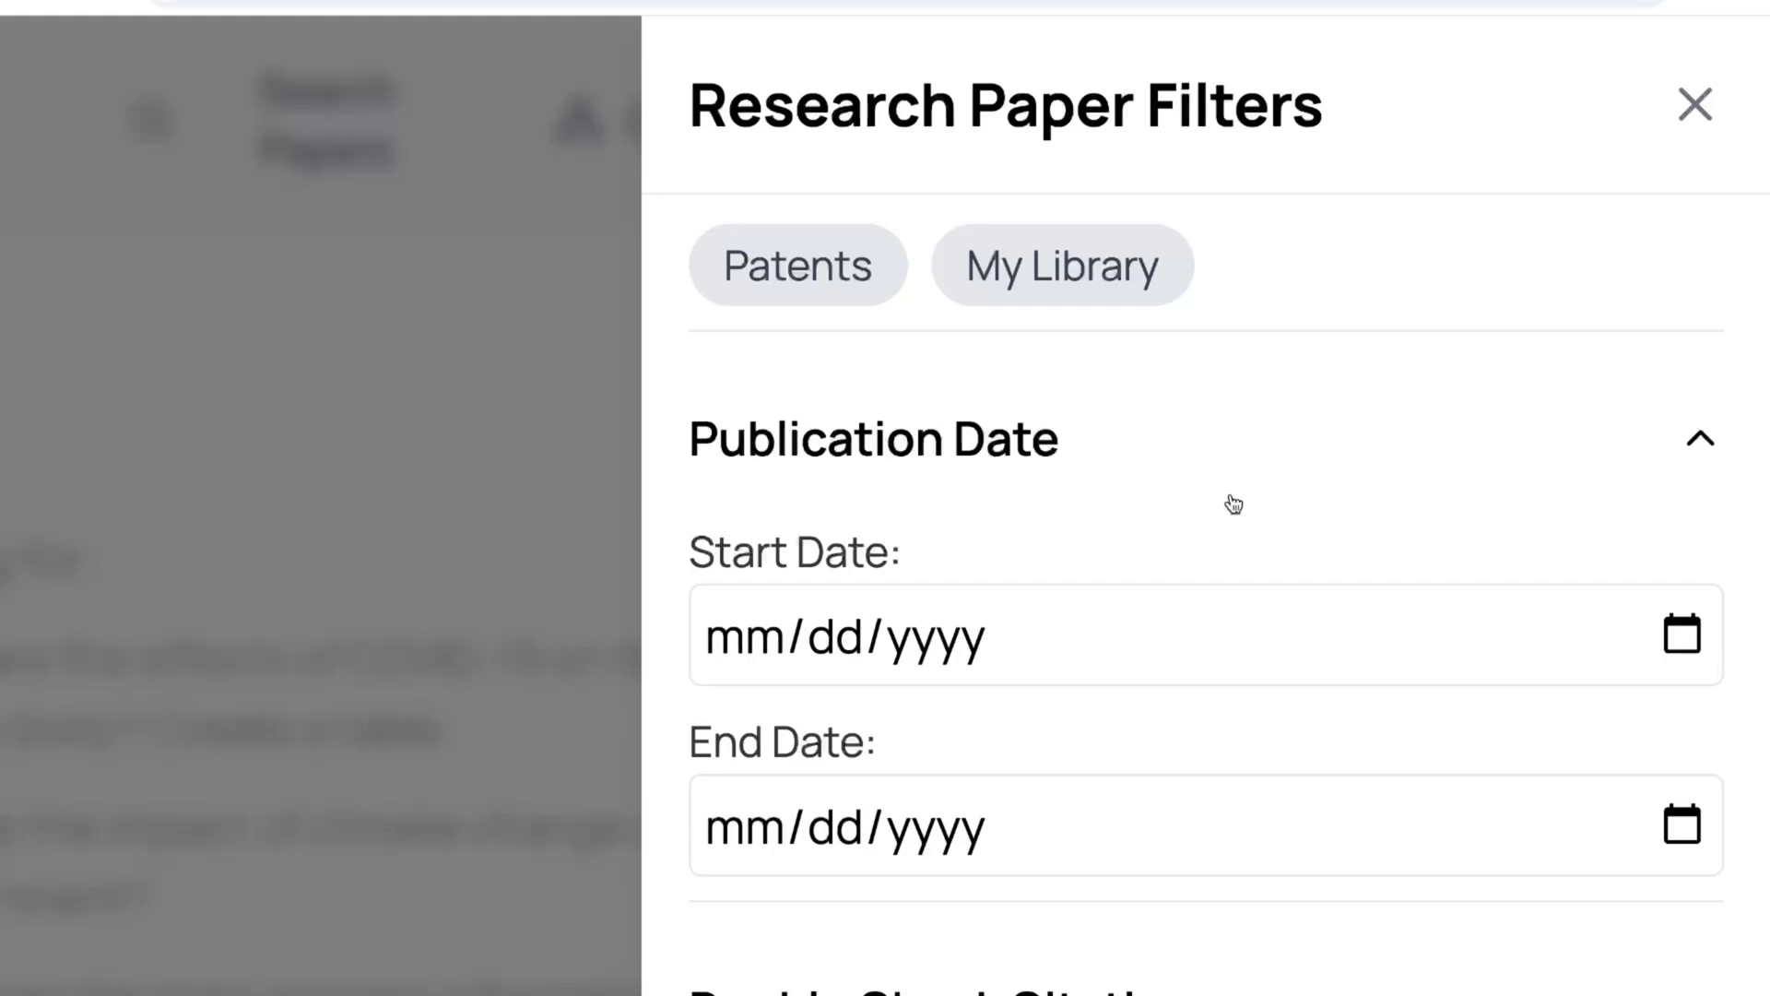
{"action": "scroll", "coordinate": [1234, 504], "scroll_direction": "down", "scroll_amount": 1}
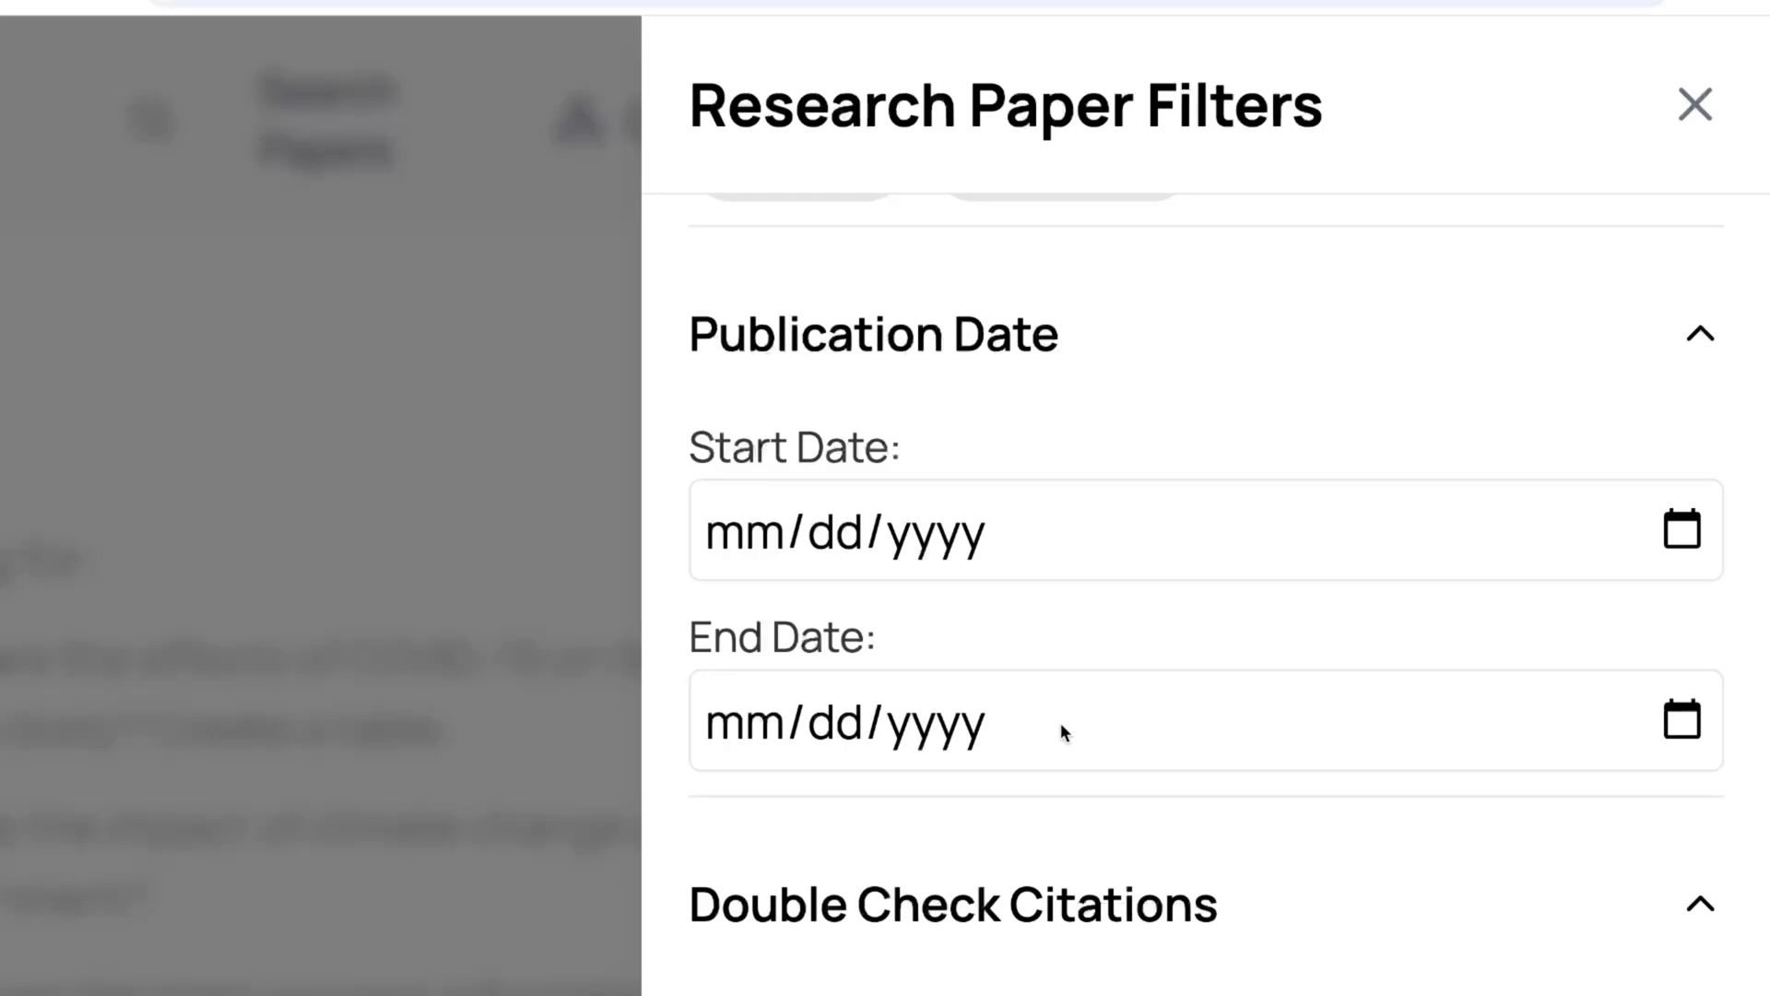
{"action": "scroll", "coordinate": [1061, 722], "scroll_direction": "down", "scroll_amount": 1}
{"action": "scroll", "coordinate": [1136, 636], "scroll_direction": "down", "scroll_amount": 6}
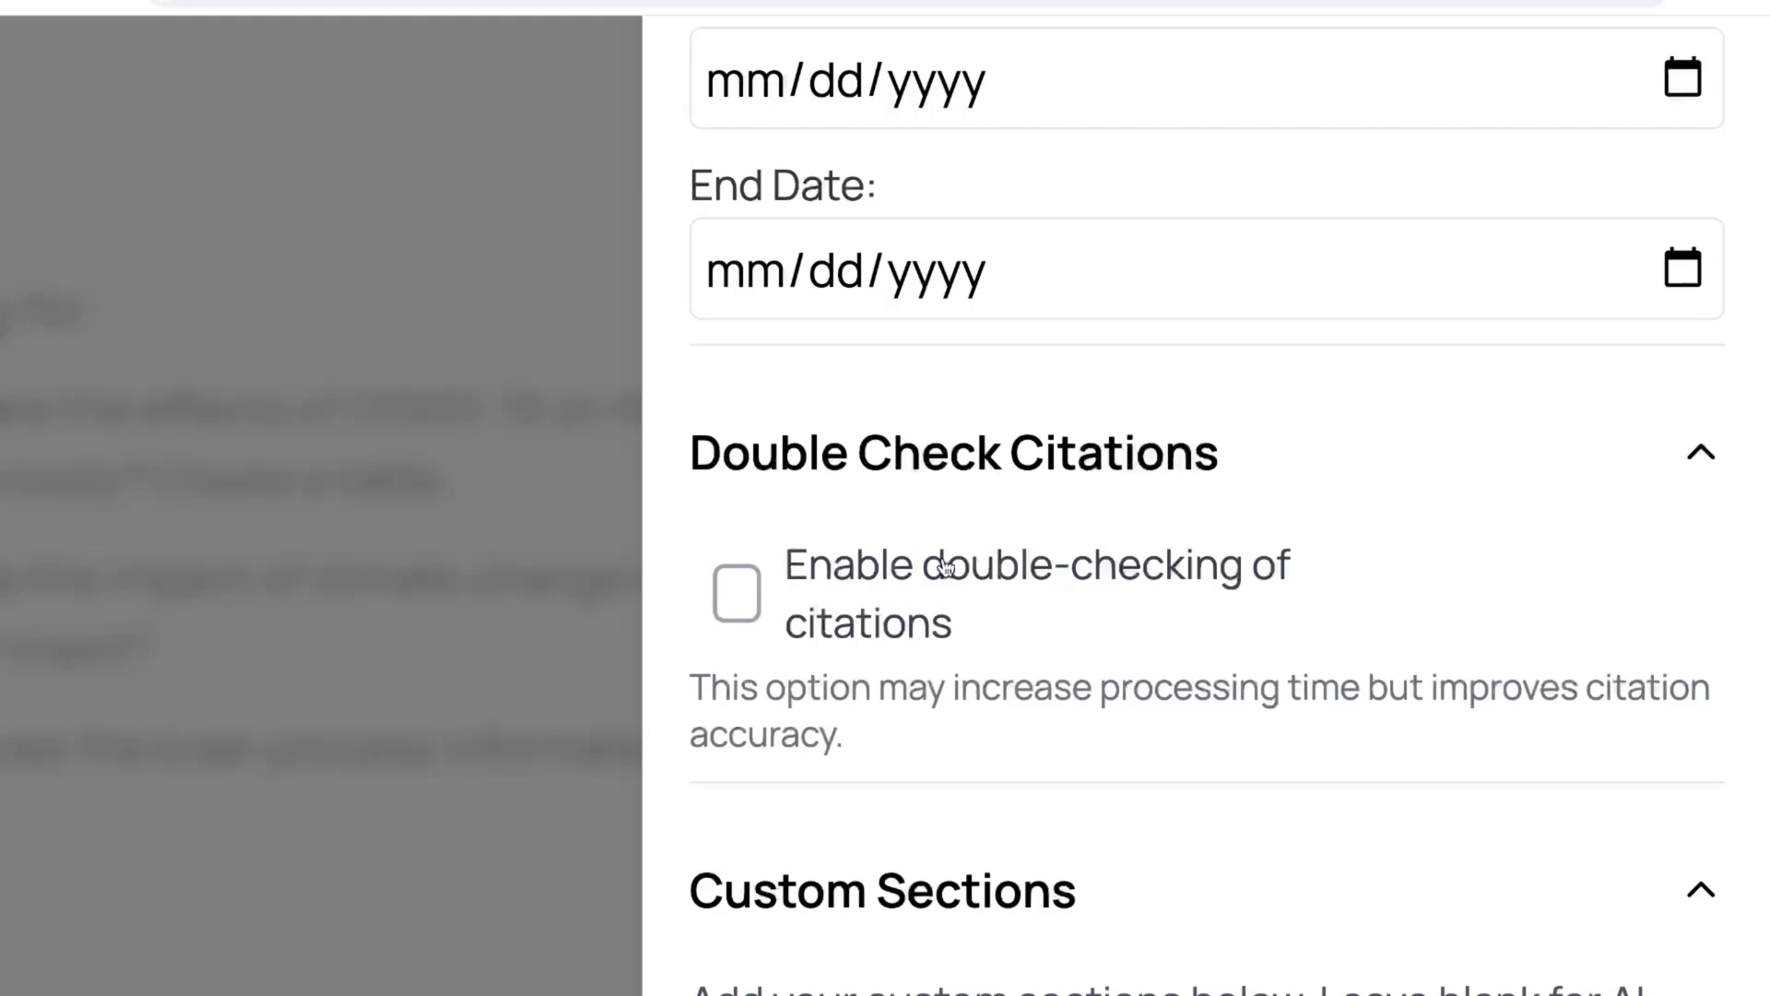
{"action": "scroll", "coordinate": [942, 562], "scroll_direction": "down", "scroll_amount": 6}
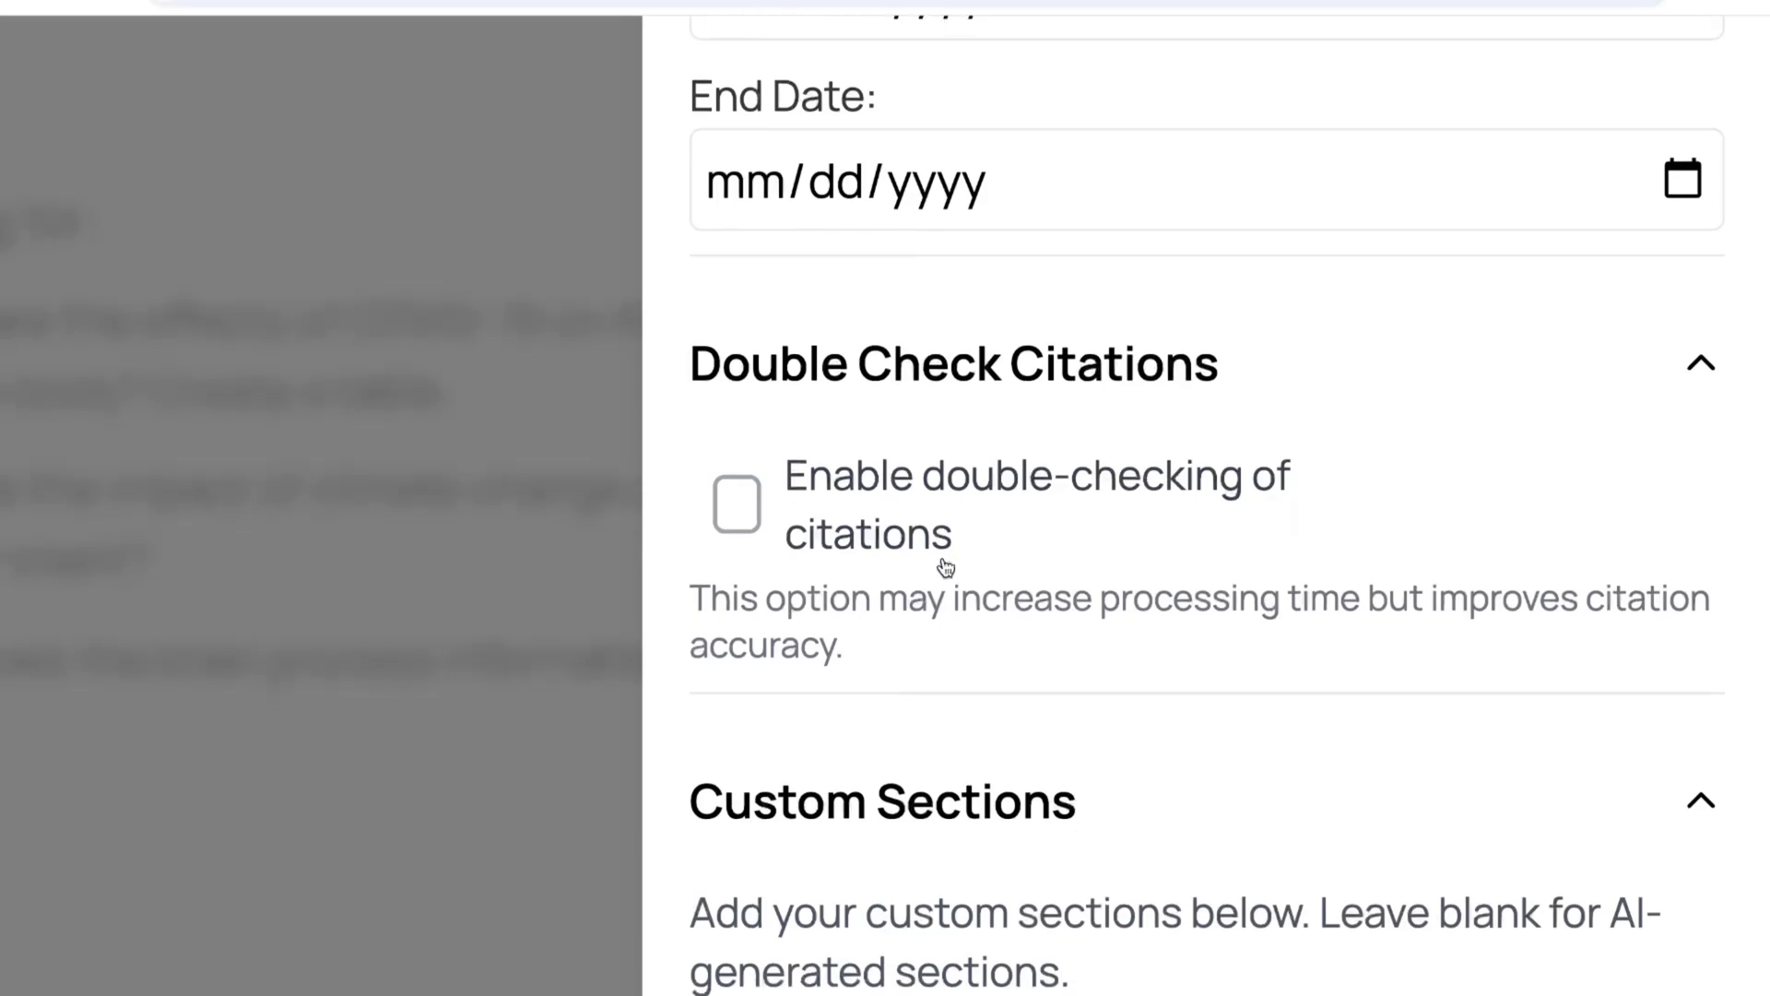
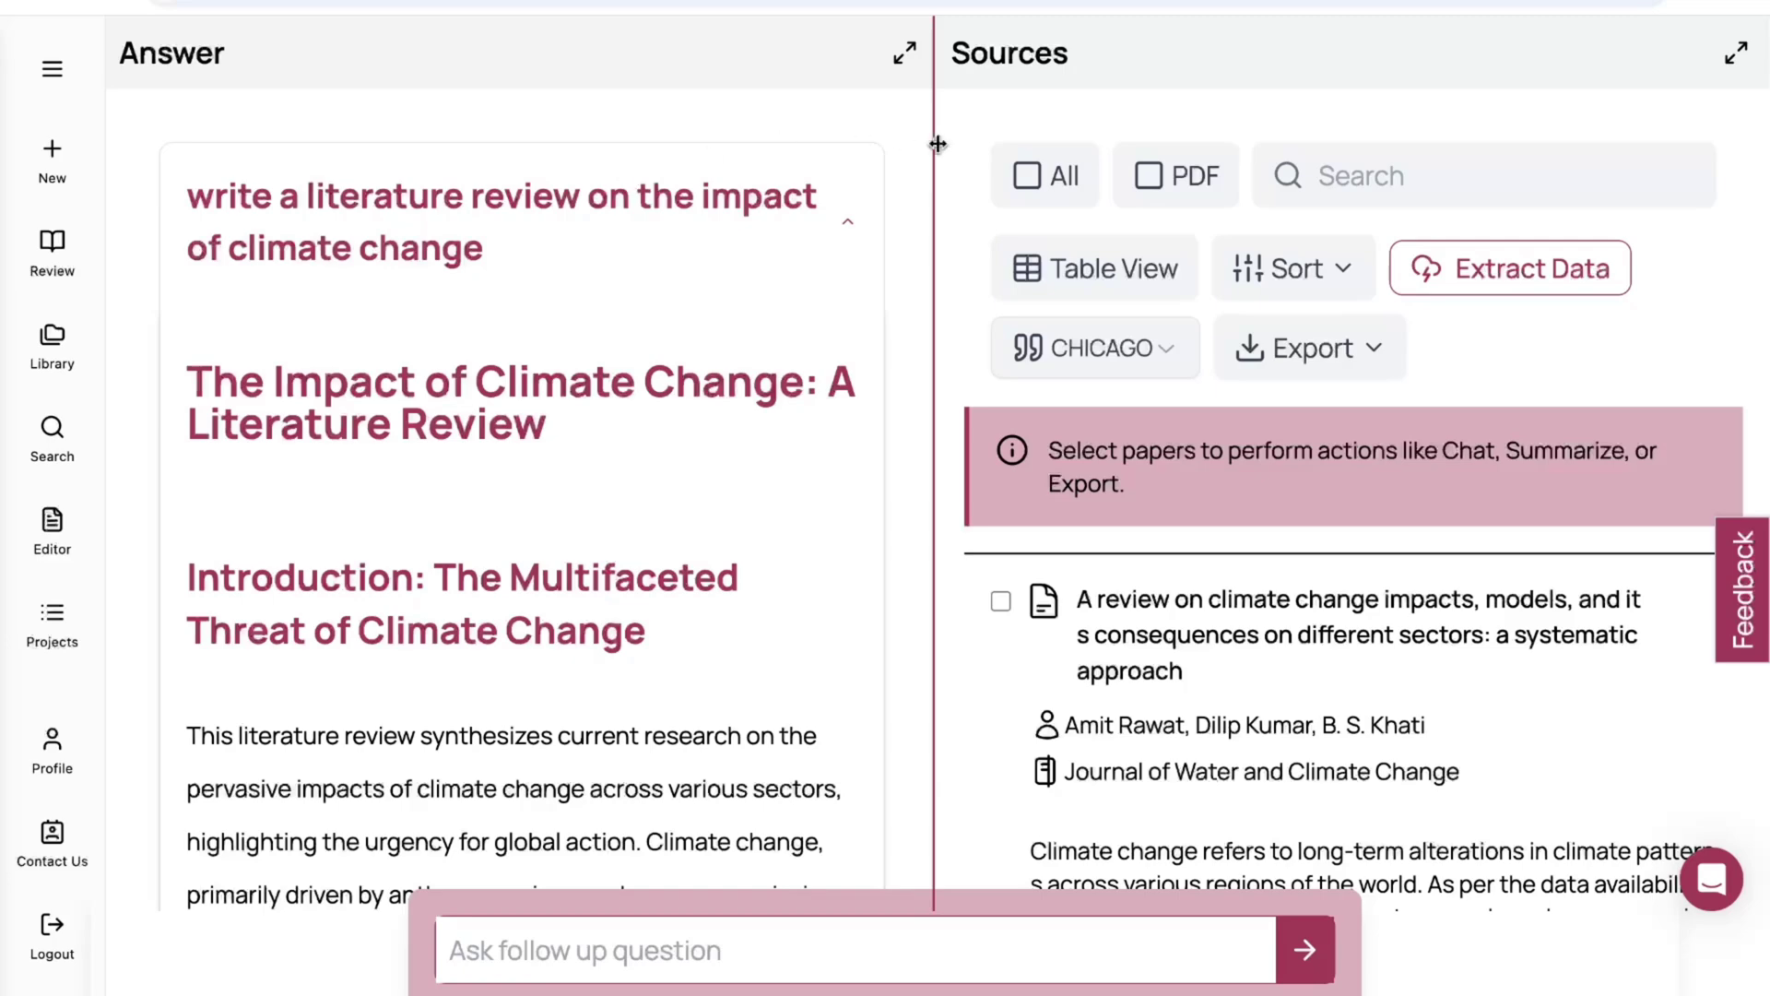
Widen the Answer pane and read through the generated climate change review down to its citation list.
{"action": "left_click_drag", "start_coordinate": [937, 180], "coordinate": [1320, 205]}
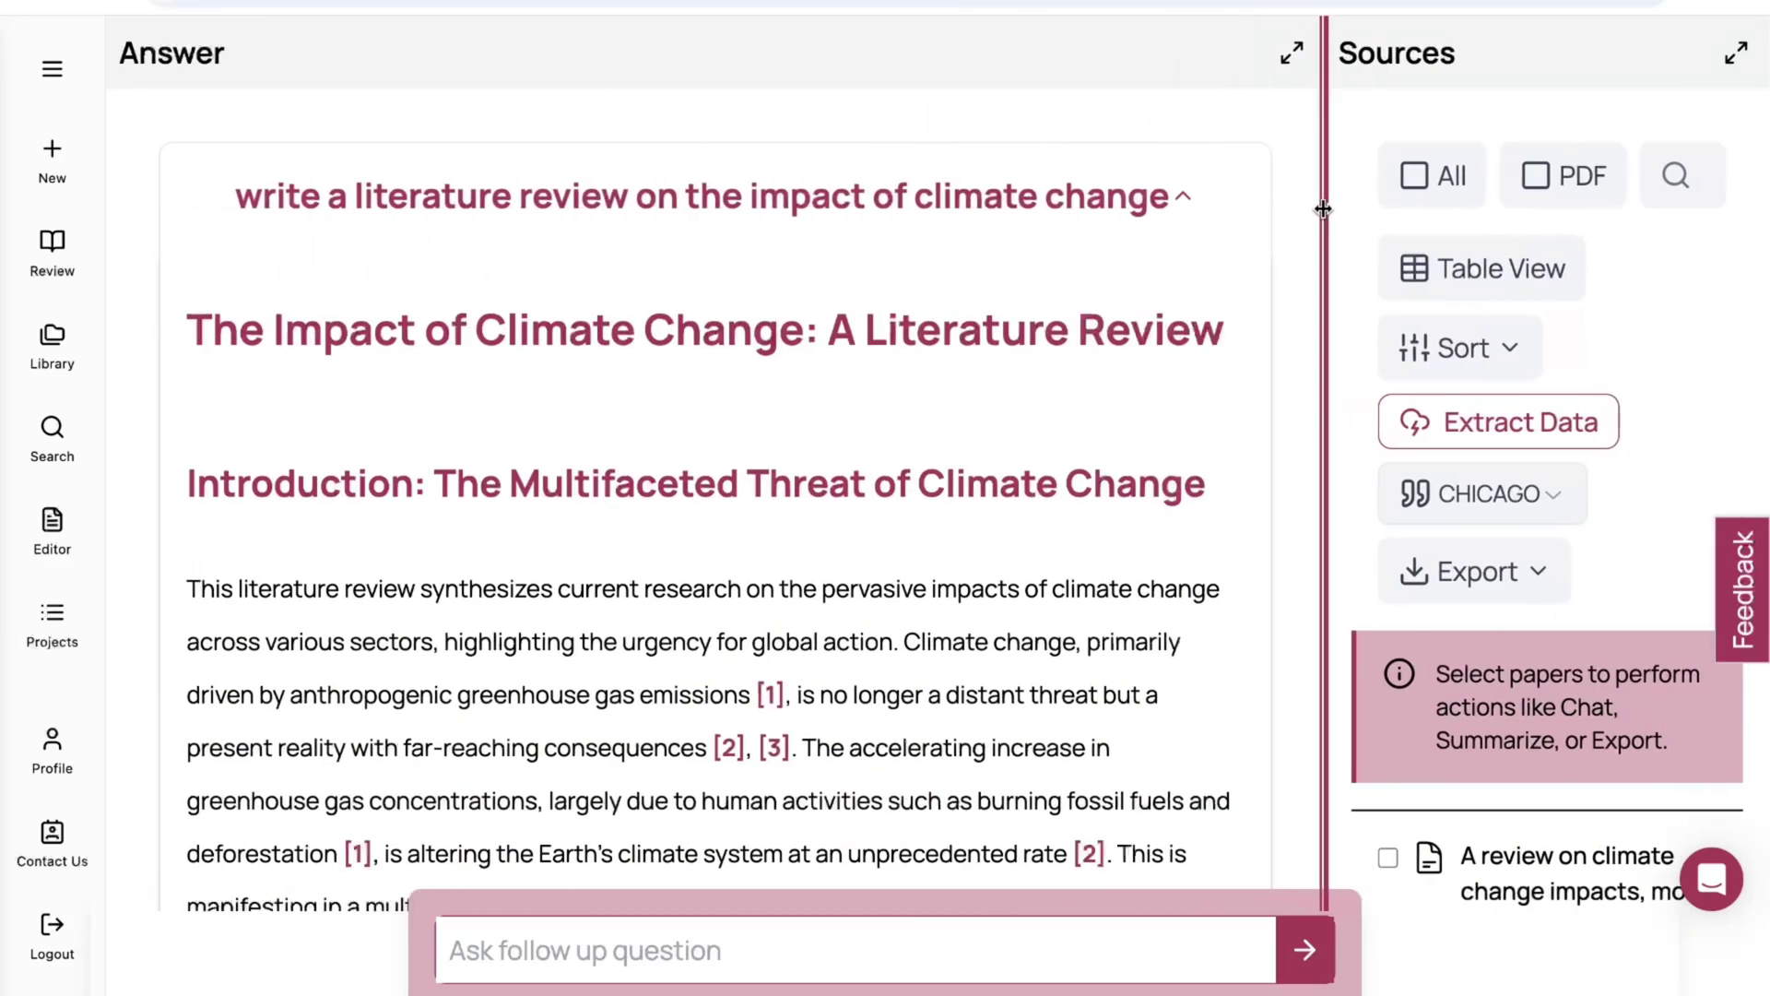
{"action": "scroll", "coordinate": [765, 590], "scroll_direction": "down", "scroll_amount": 20}
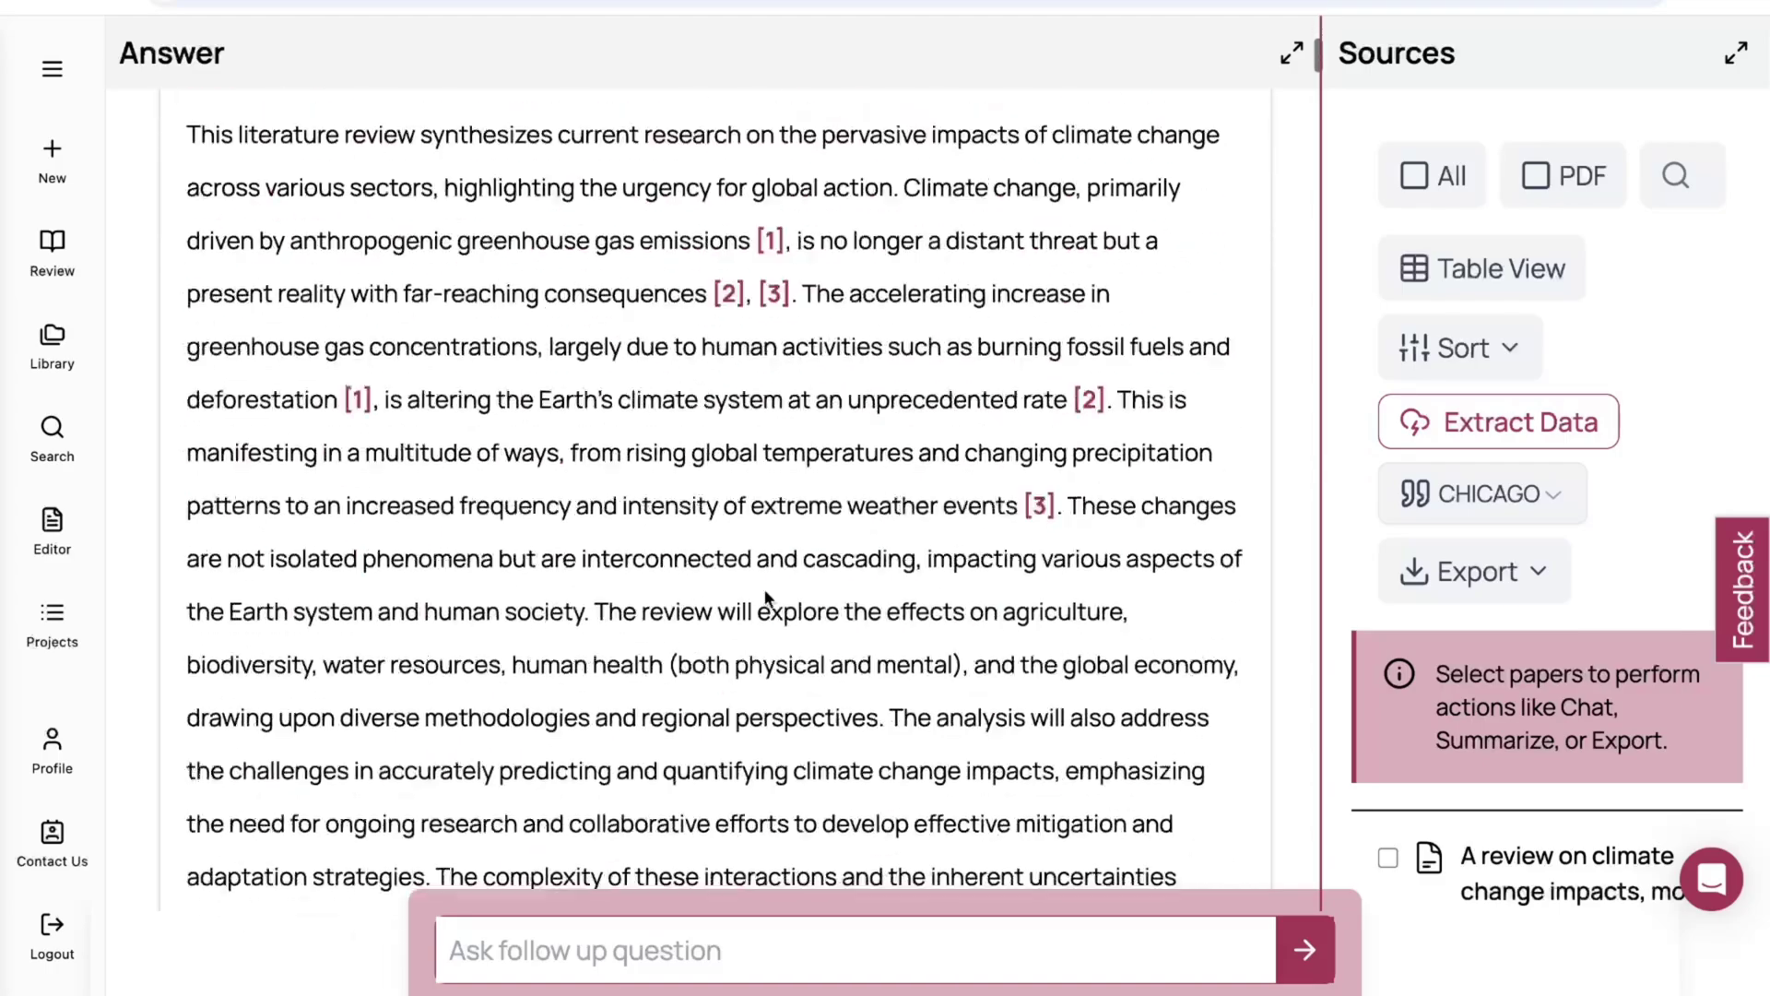
{"action": "scroll", "coordinate": [765, 590], "scroll_direction": "down", "scroll_amount": 20}
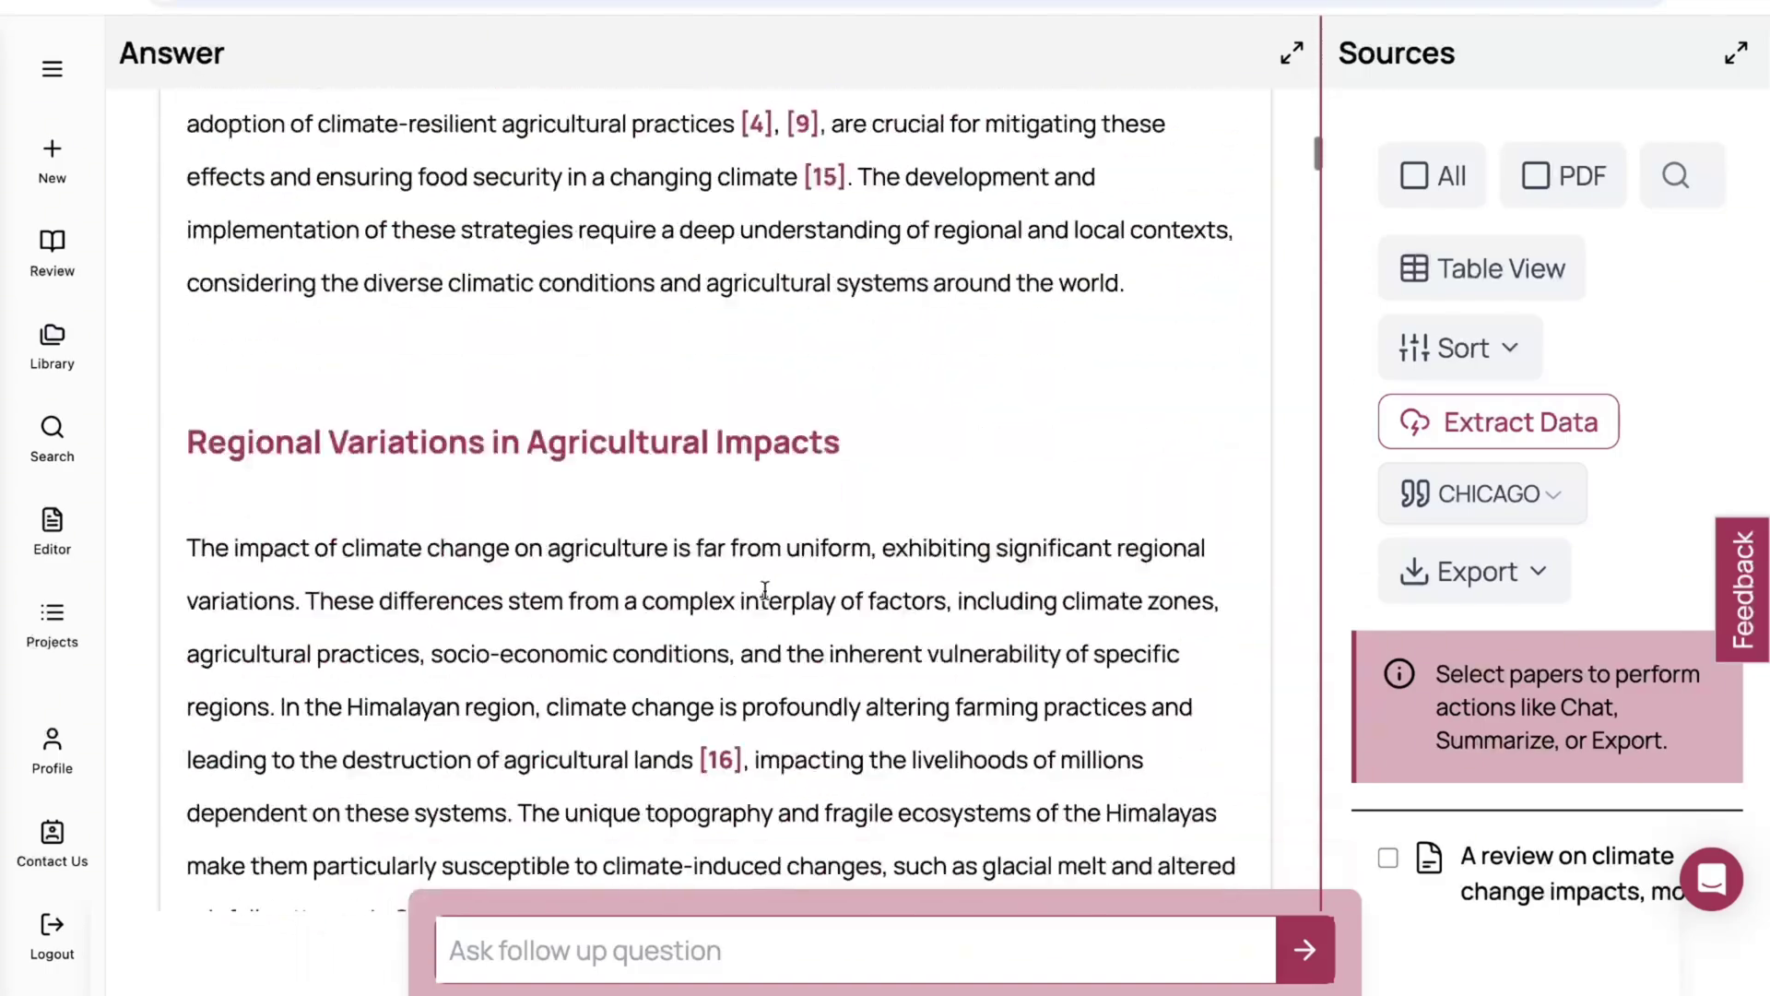
{"action": "scroll", "coordinate": [766, 595], "scroll_direction": "down", "scroll_amount": 20}
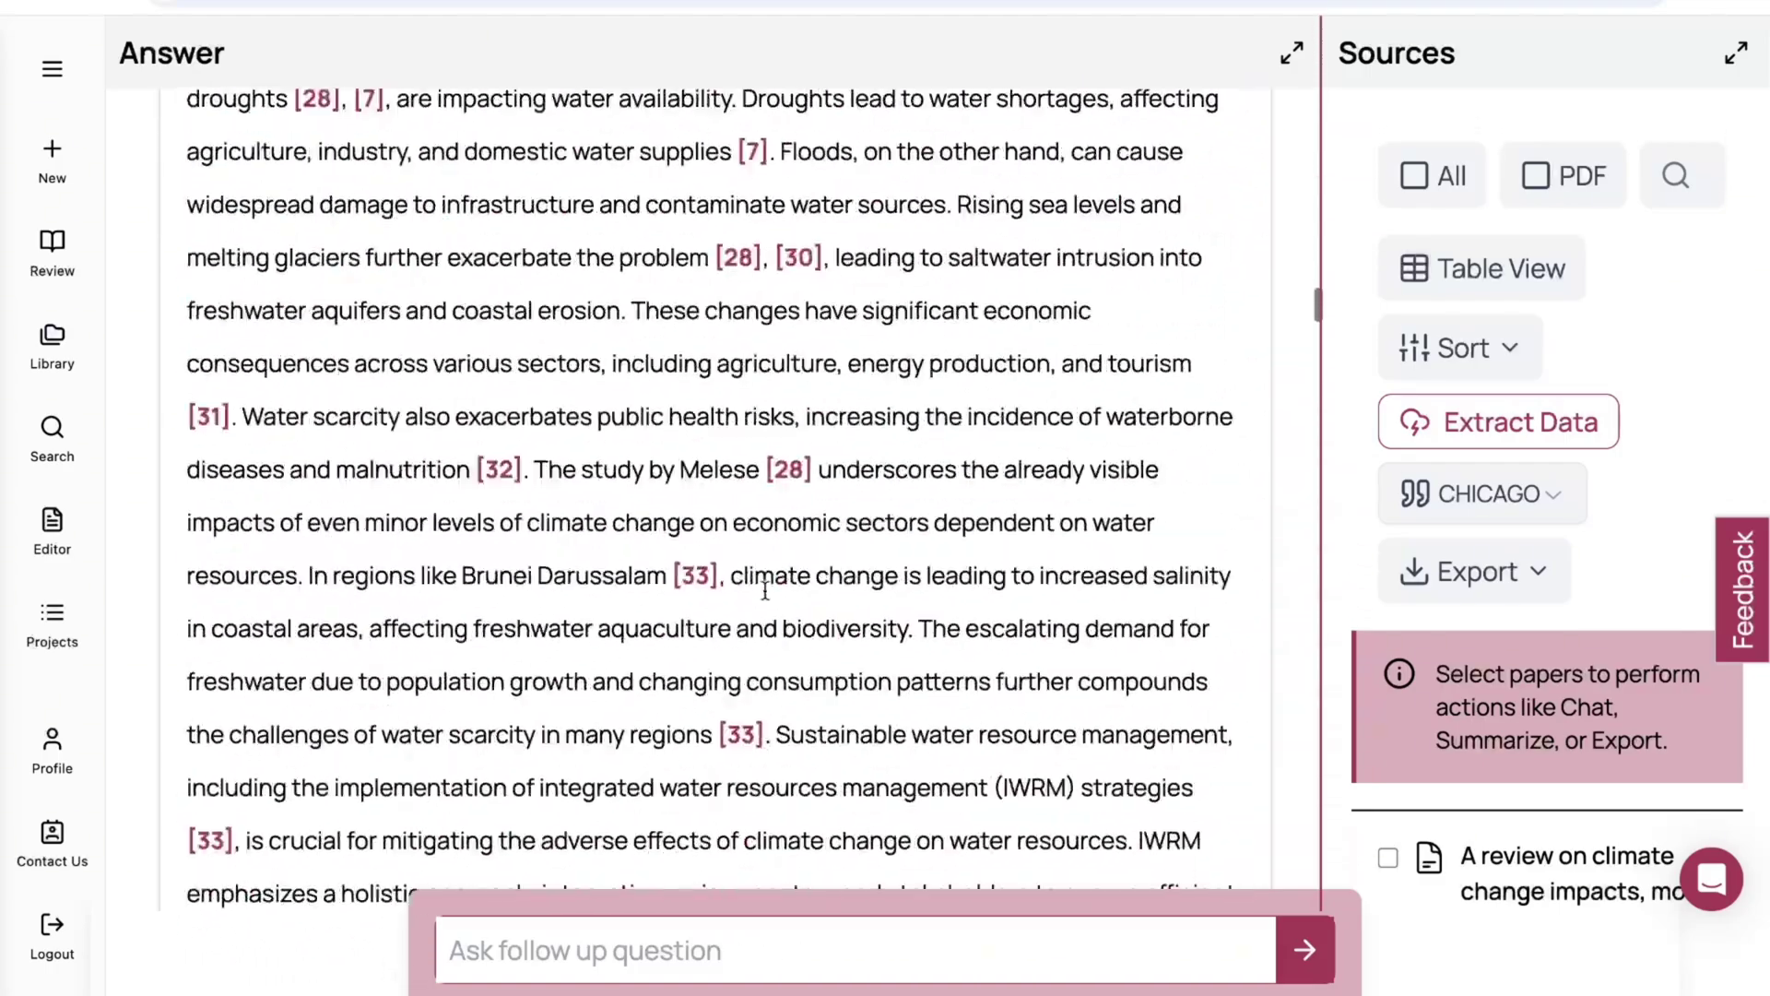
{"action": "scroll", "coordinate": [766, 590], "scroll_direction": "down", "scroll_amount": 20}
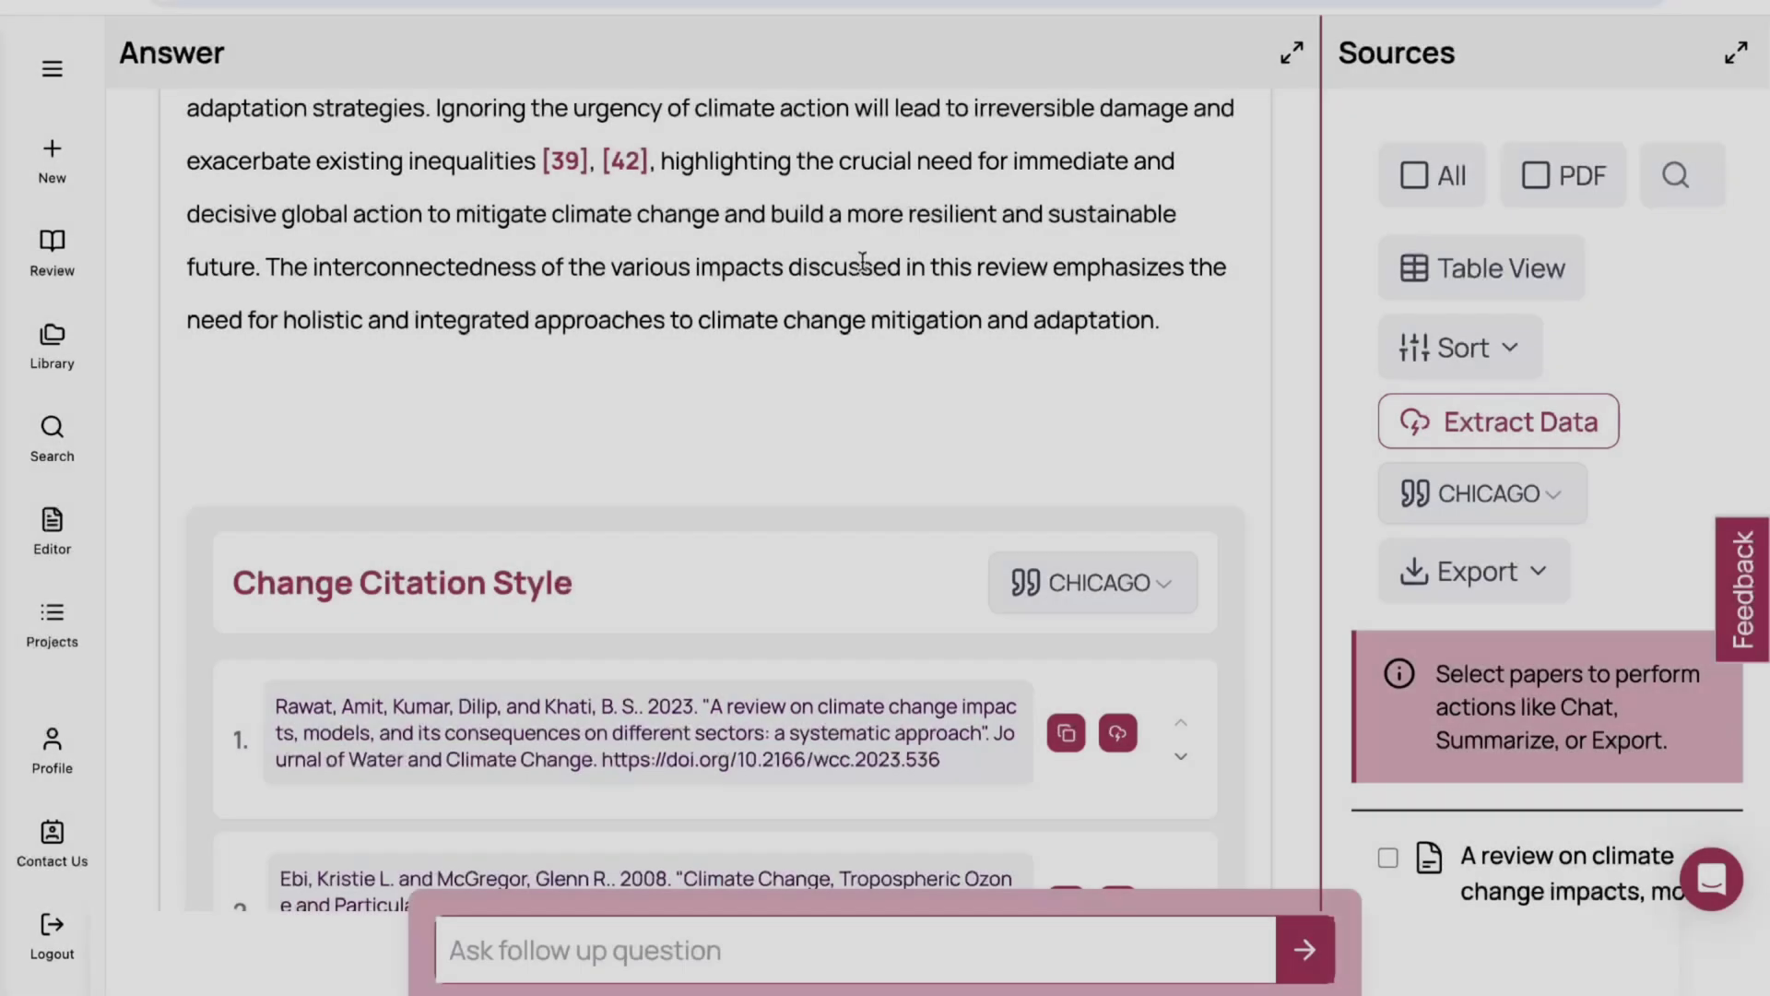
{"action": "scroll", "coordinate": [750, 533], "scroll_direction": "down", "scroll_amount": 3}
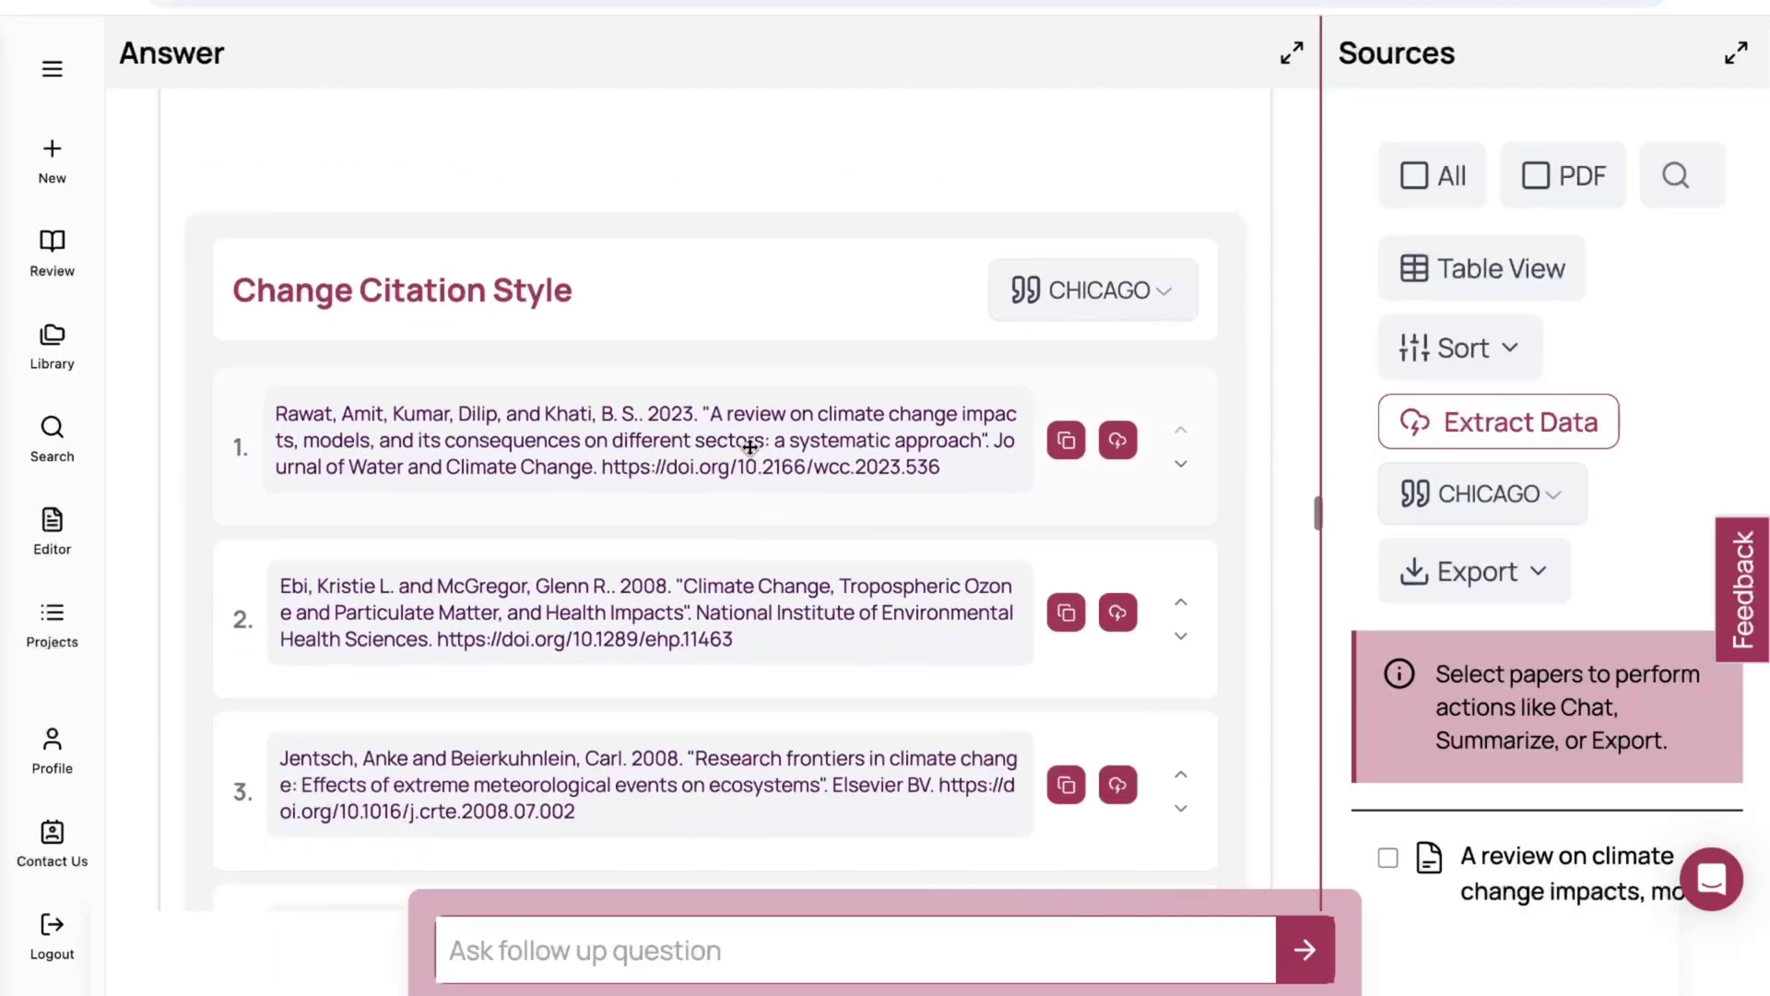
Examine the Chicago-style citation list through its last entry and copy the citation for "Physical and economic consequences of climate change".
{"action": "scroll", "coordinate": [484, 479], "scroll_direction": "down", "scroll_amount": 8}
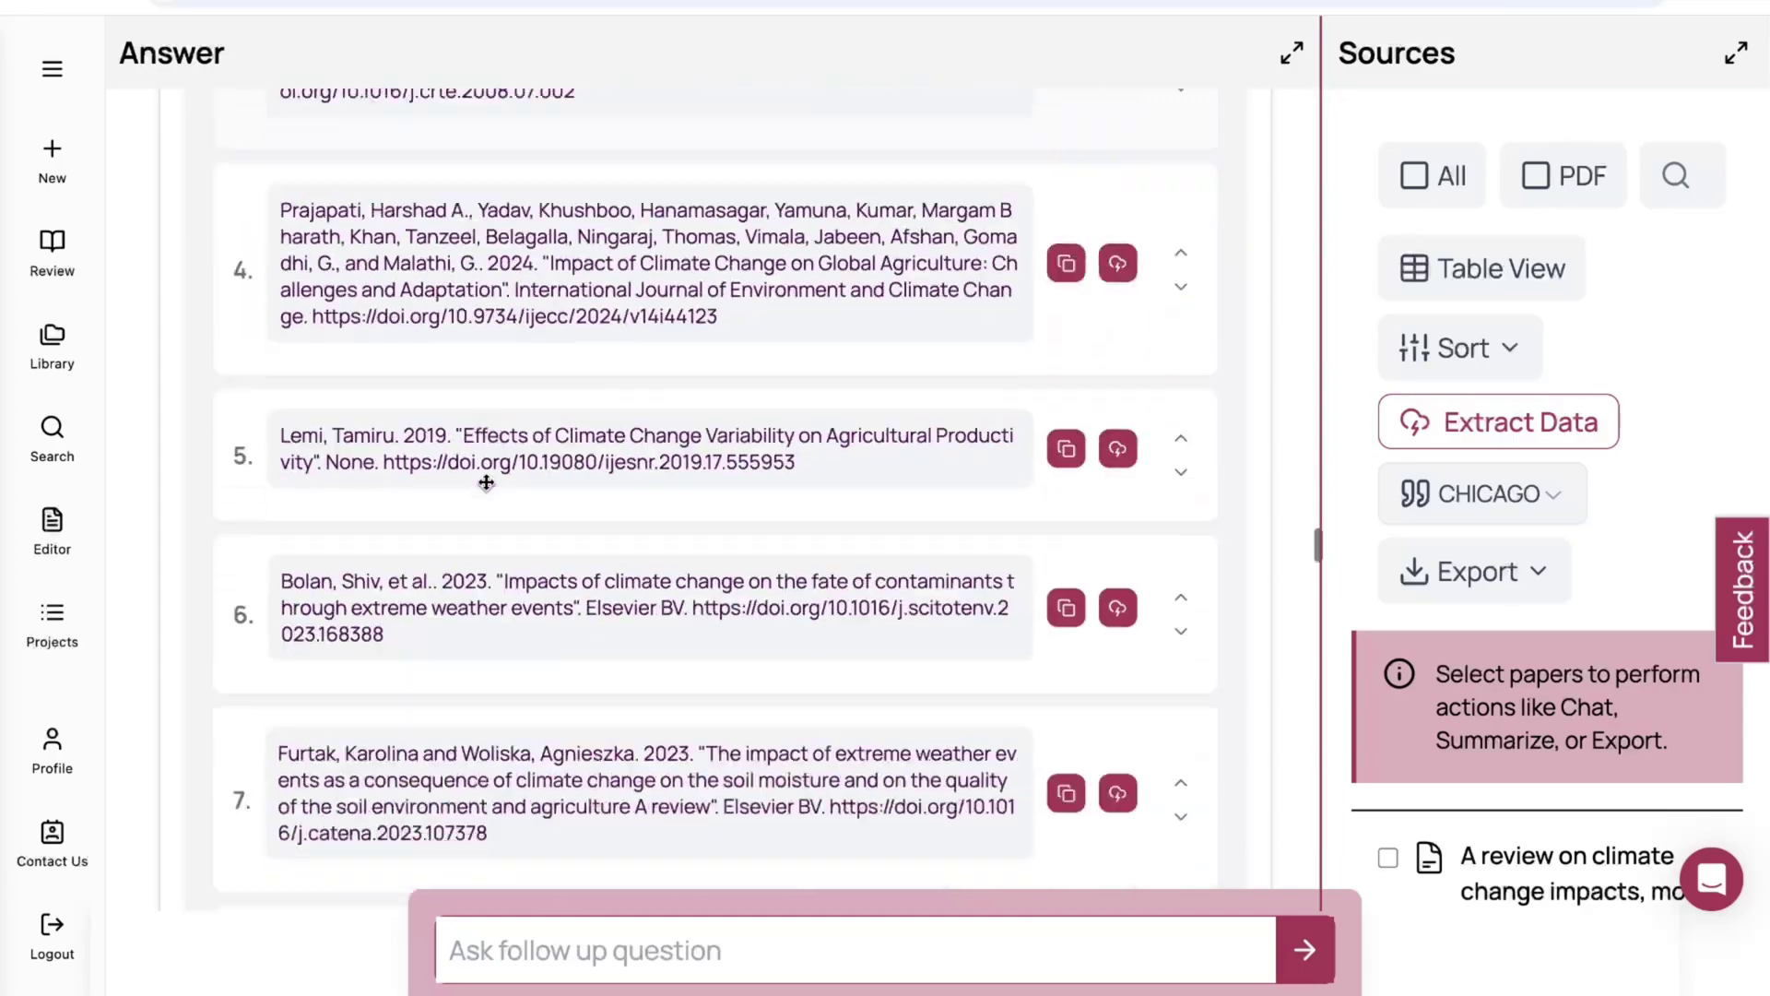
{"action": "scroll", "coordinate": [486, 482], "scroll_direction": "down", "scroll_amount": 20}
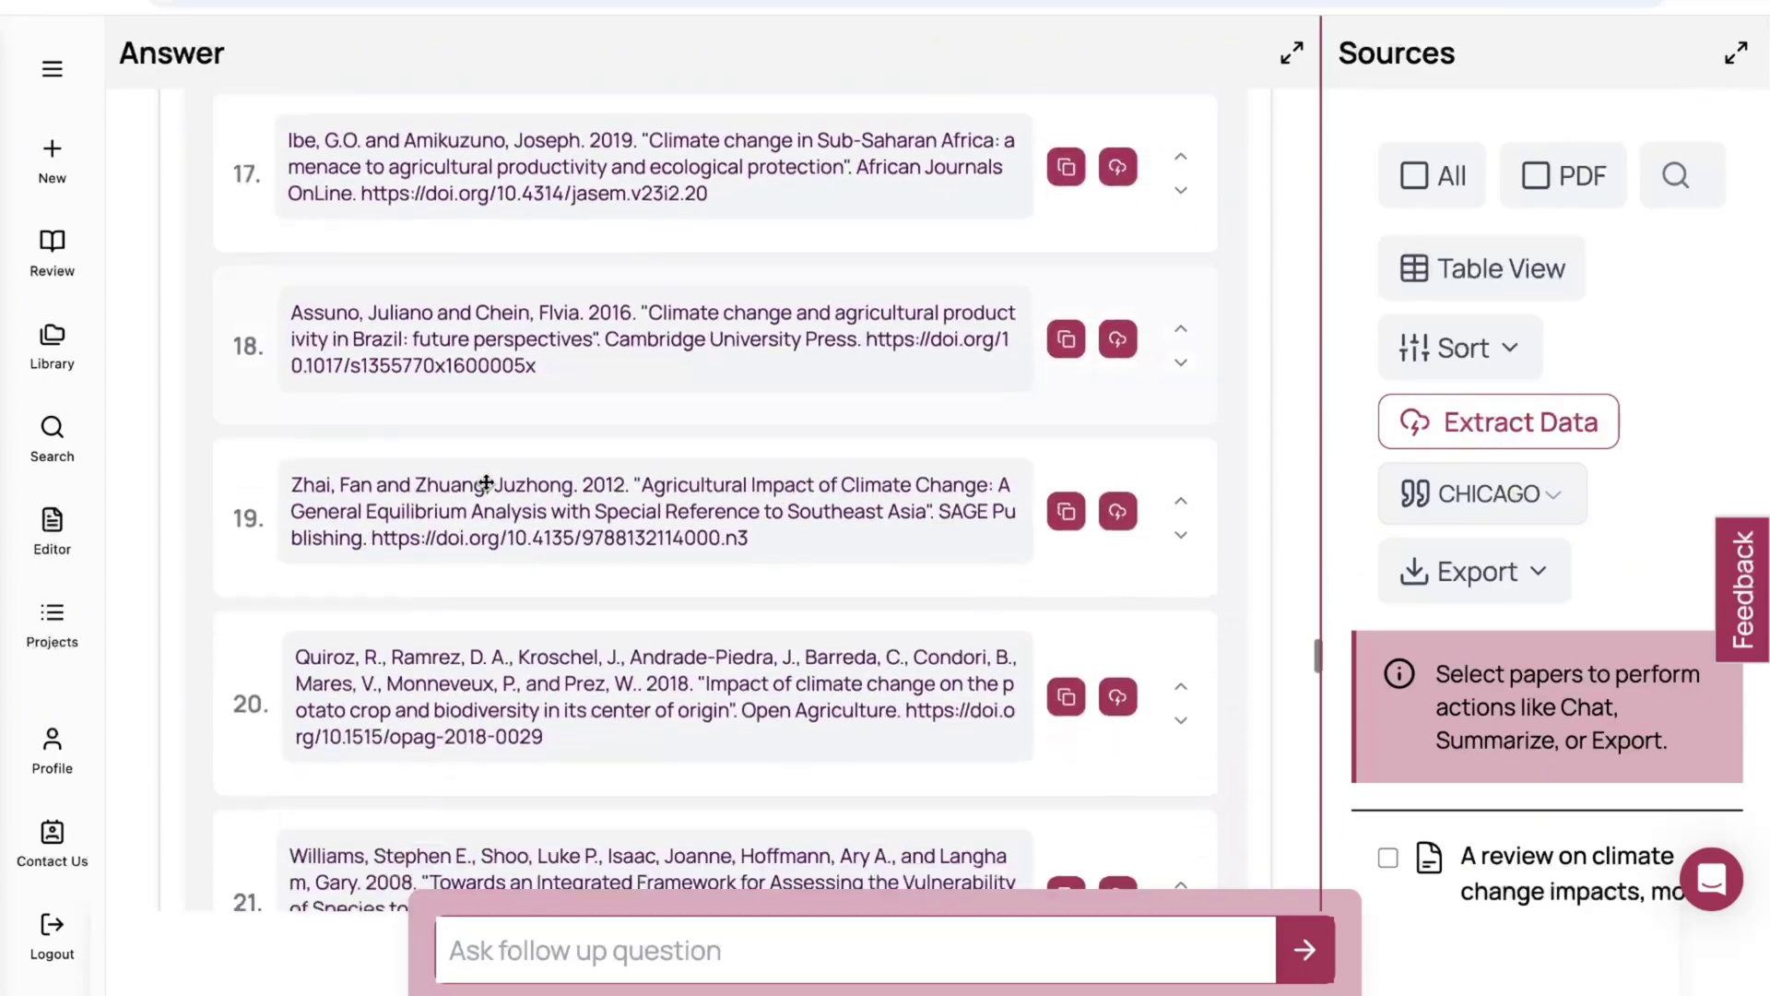
{"action": "scroll", "coordinate": [485, 483], "scroll_direction": "down", "scroll_amount": 20}
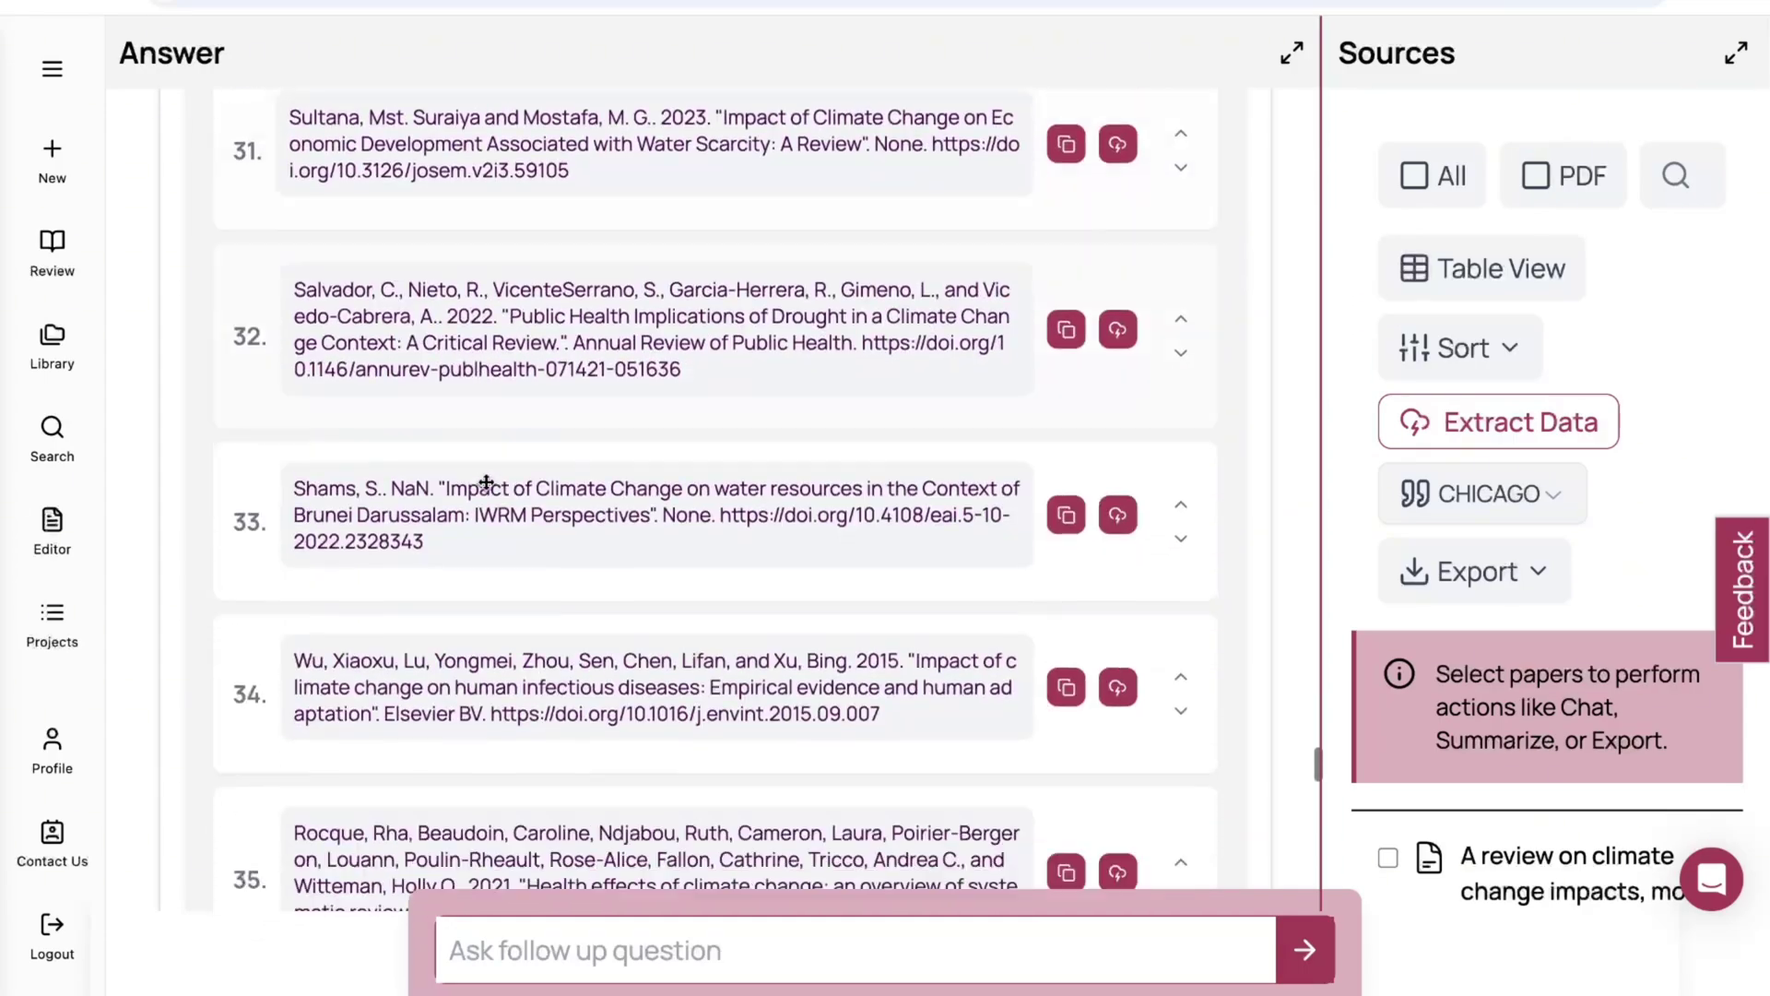
{"action": "scroll", "coordinate": [486, 482], "scroll_direction": "down", "scroll_amount": 20}
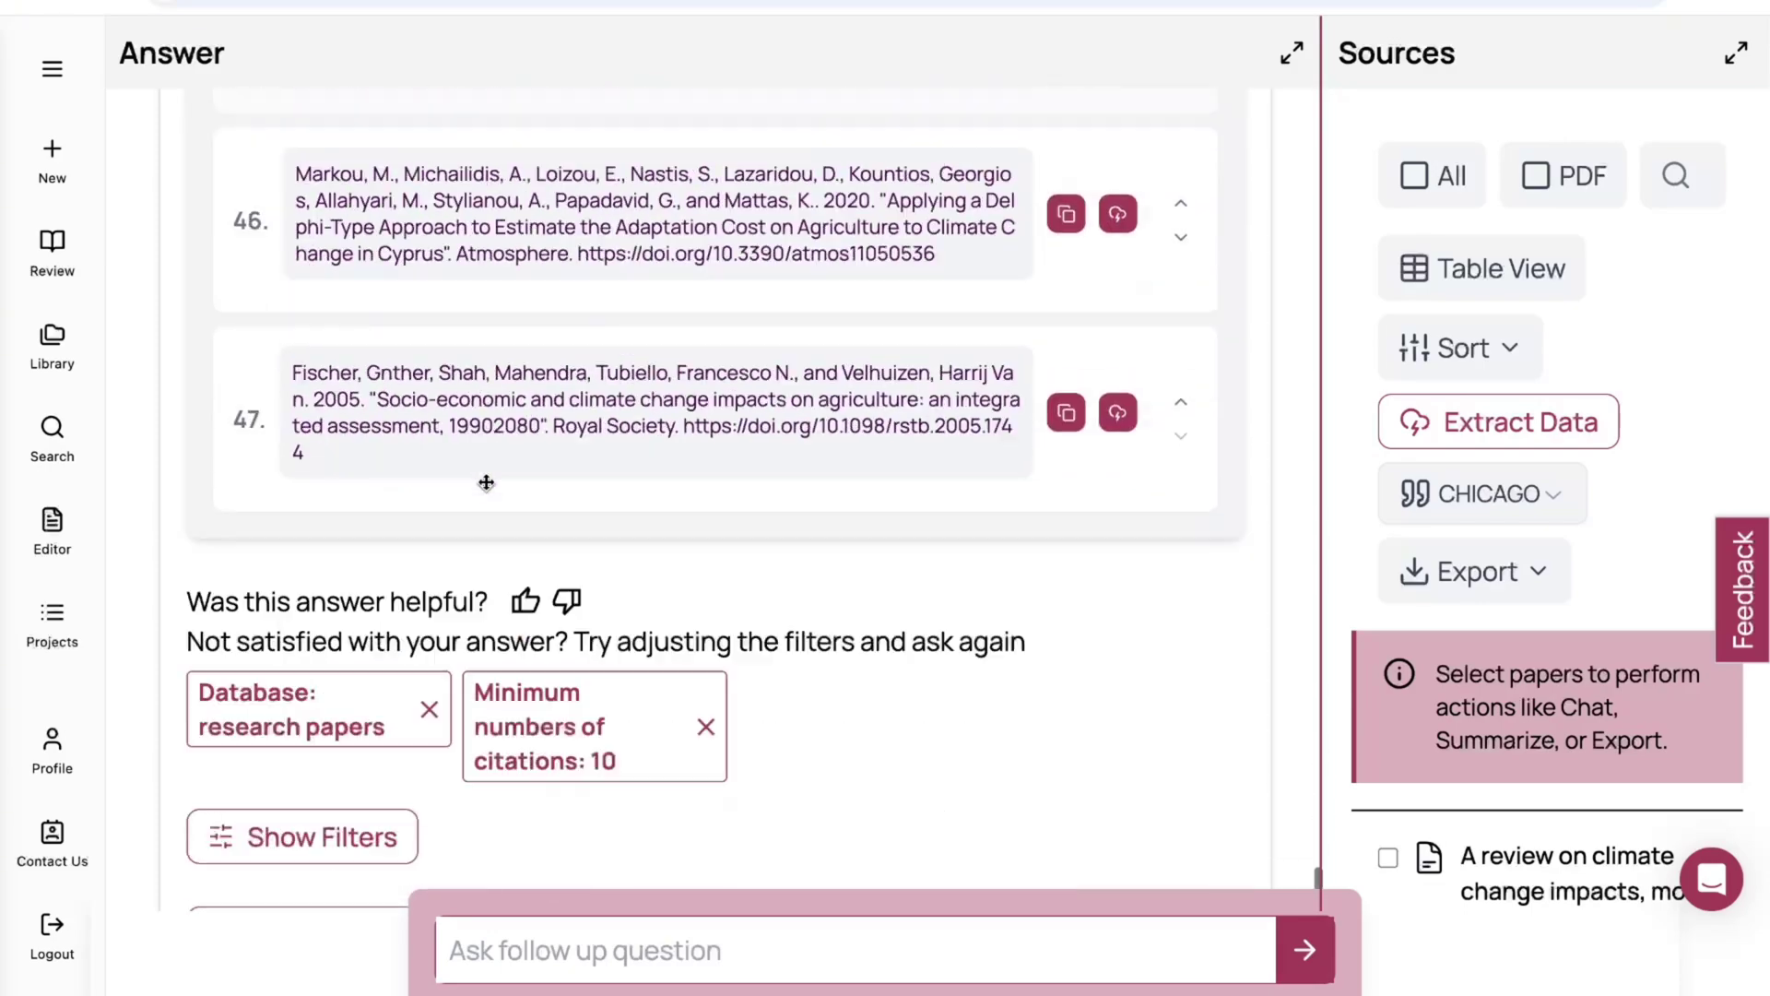
{"action": "scroll", "coordinate": [486, 482], "scroll_direction": "down", "scroll_amount": 1}
{"action": "scroll", "coordinate": [486, 482], "scroll_direction": "up", "scroll_amount": 3}
{"action": "scroll", "coordinate": [703, 478], "scroll_direction": "down", "scroll_amount": 2}
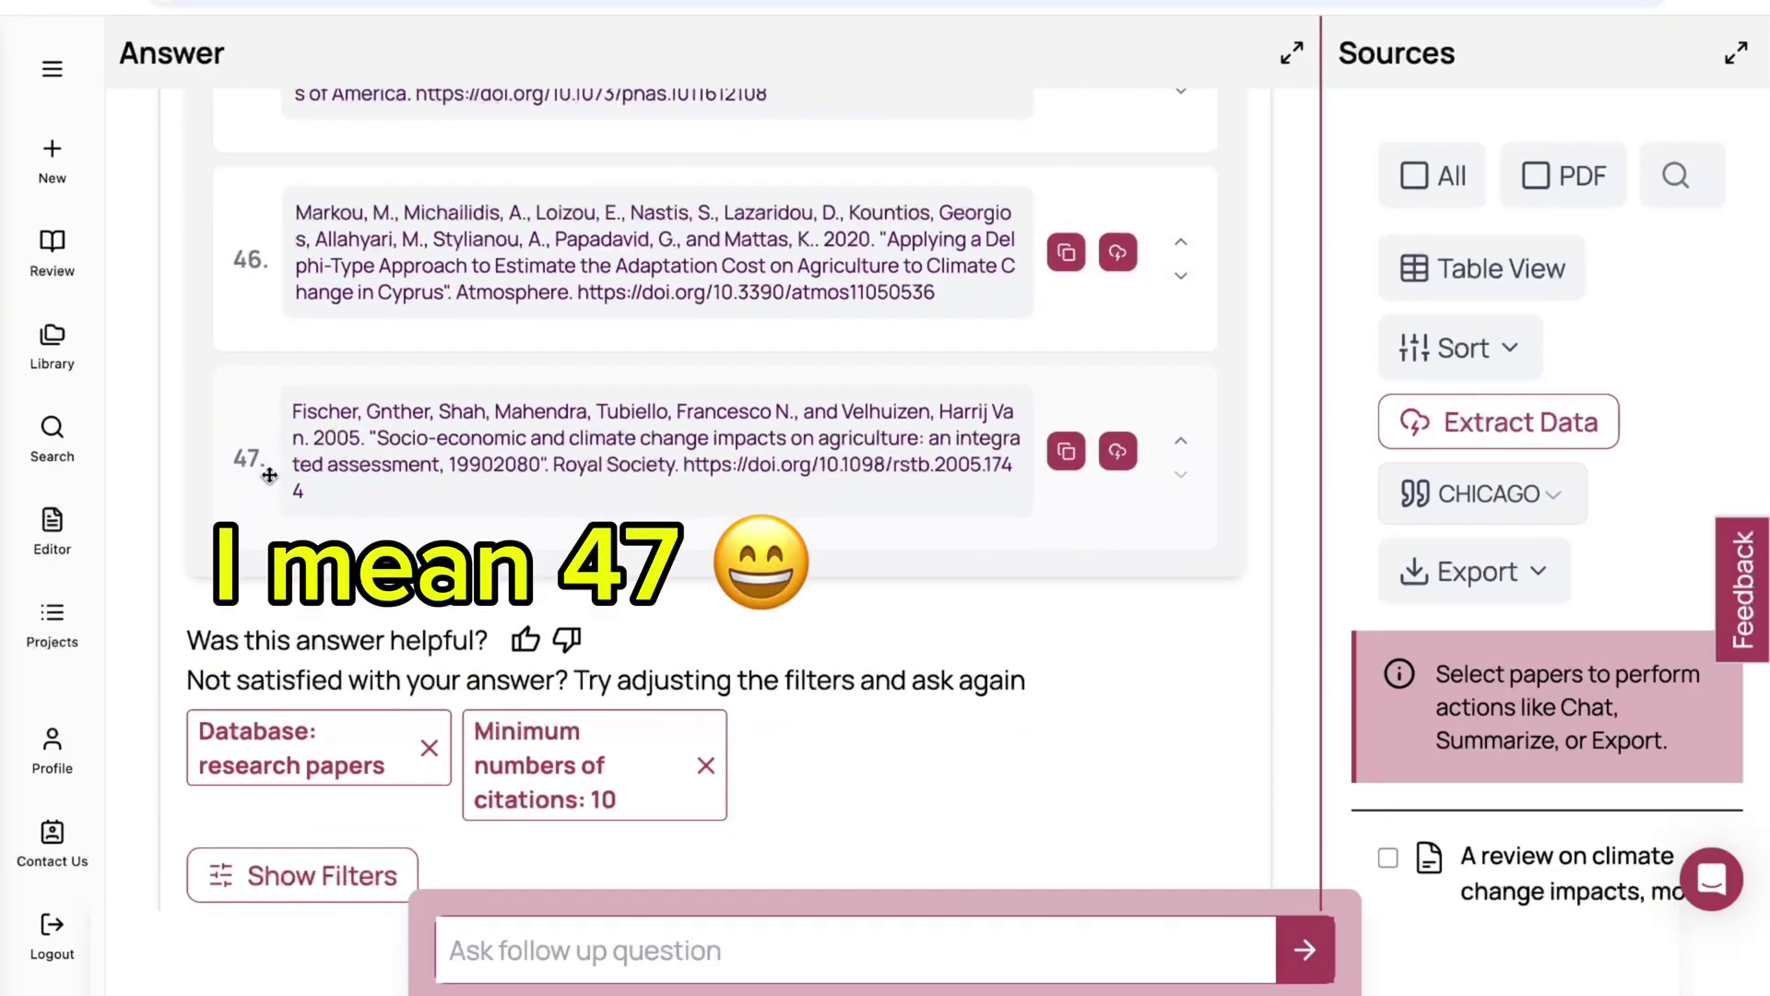
{"action": "scroll", "coordinate": [1073, 442], "scroll_direction": "up", "scroll_amount": 4}
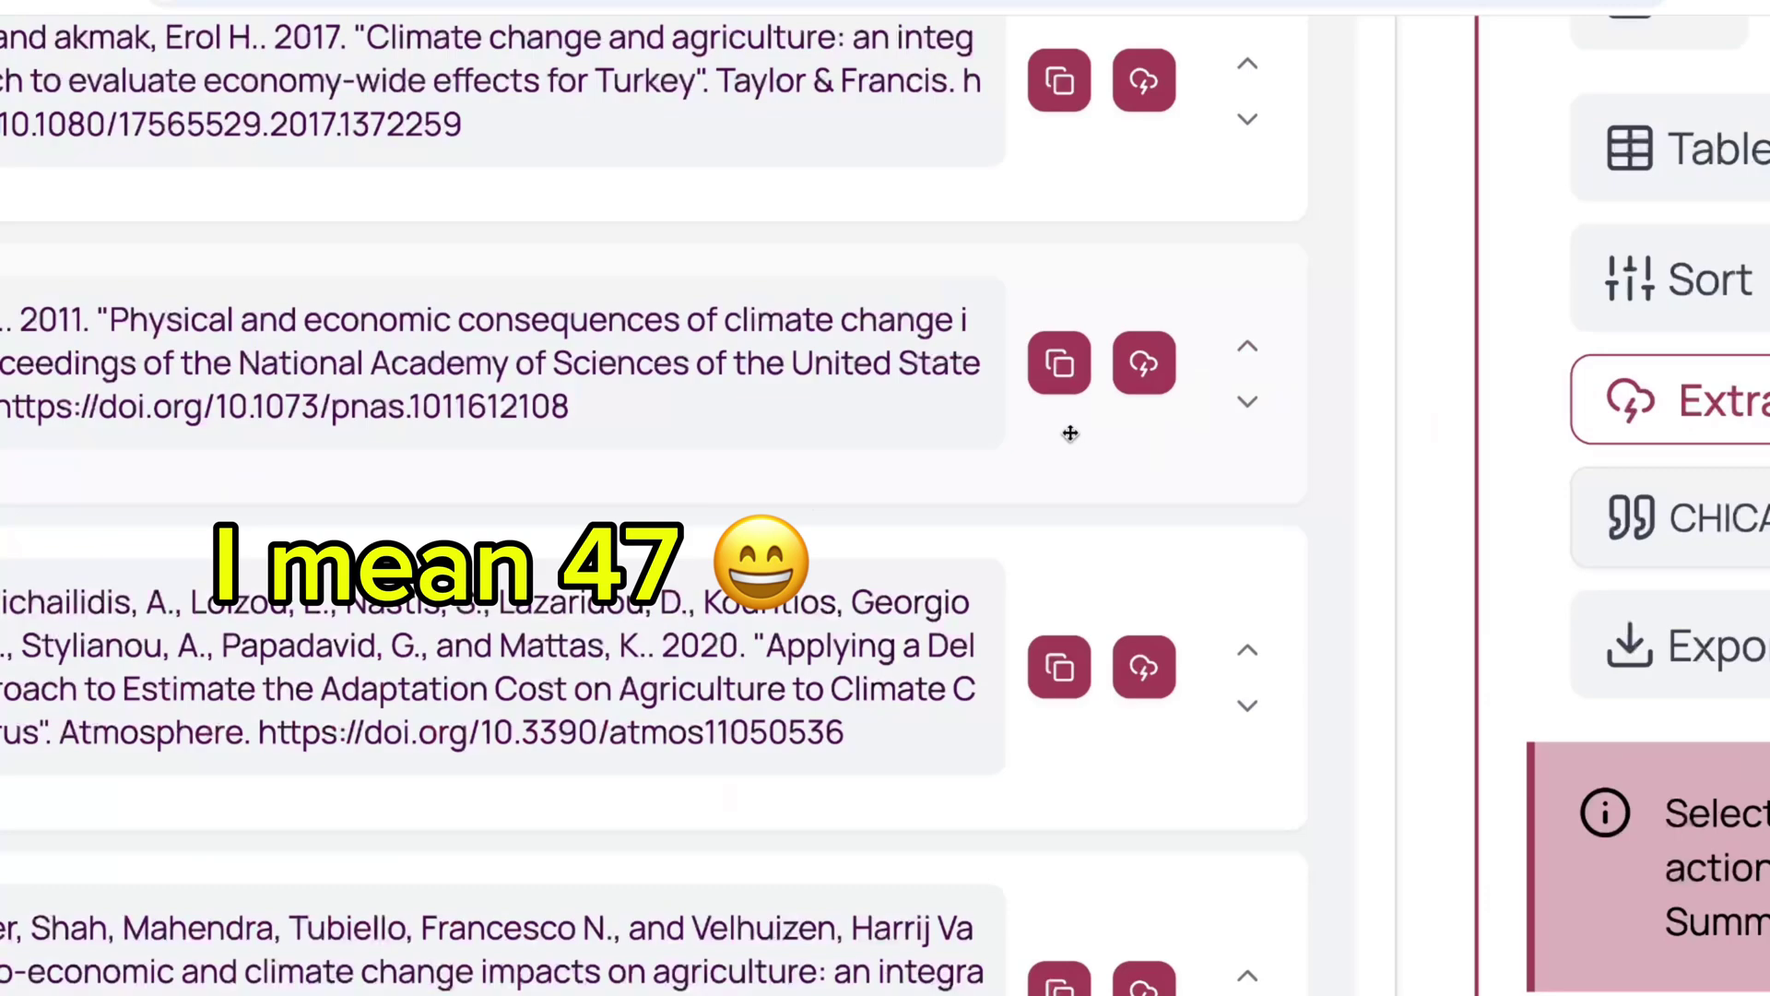
{"action": "left_click", "coordinate": [1060, 378]}
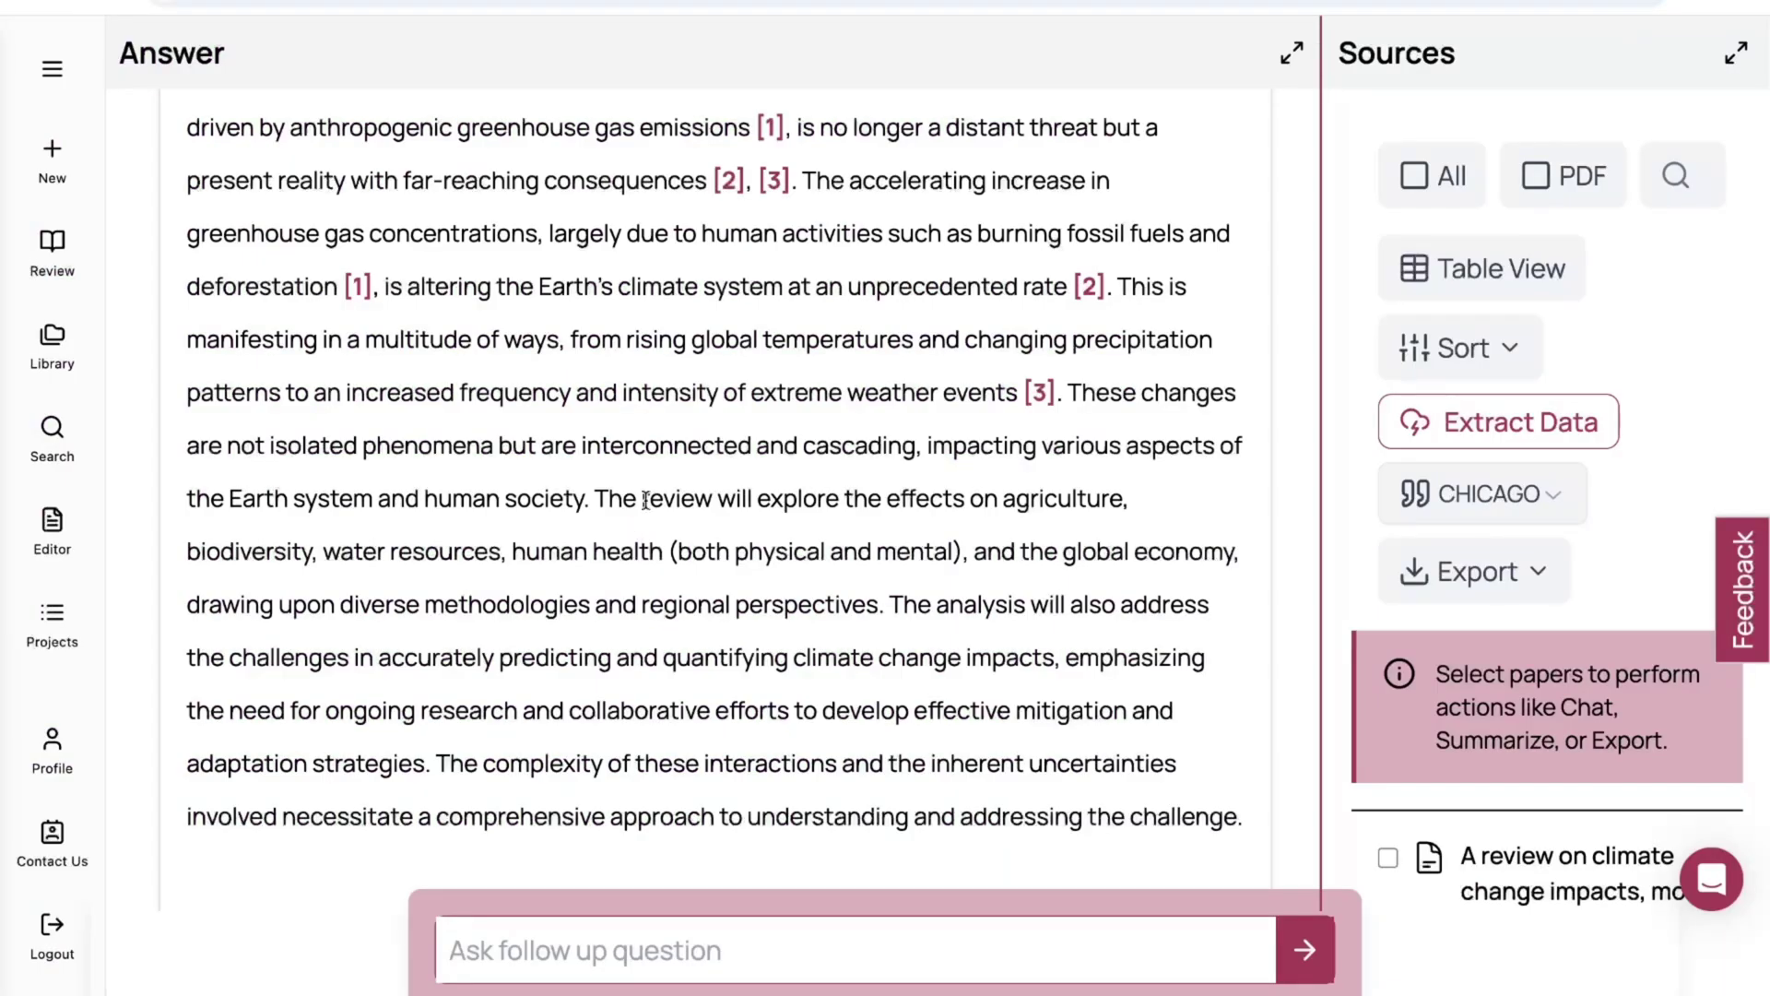
Read the review's introduction and agriculture sections with their in-text citations, ending back at the review's title.
{"action": "scroll", "coordinate": [719, 372], "scroll_direction": "up", "scroll_amount": 1}
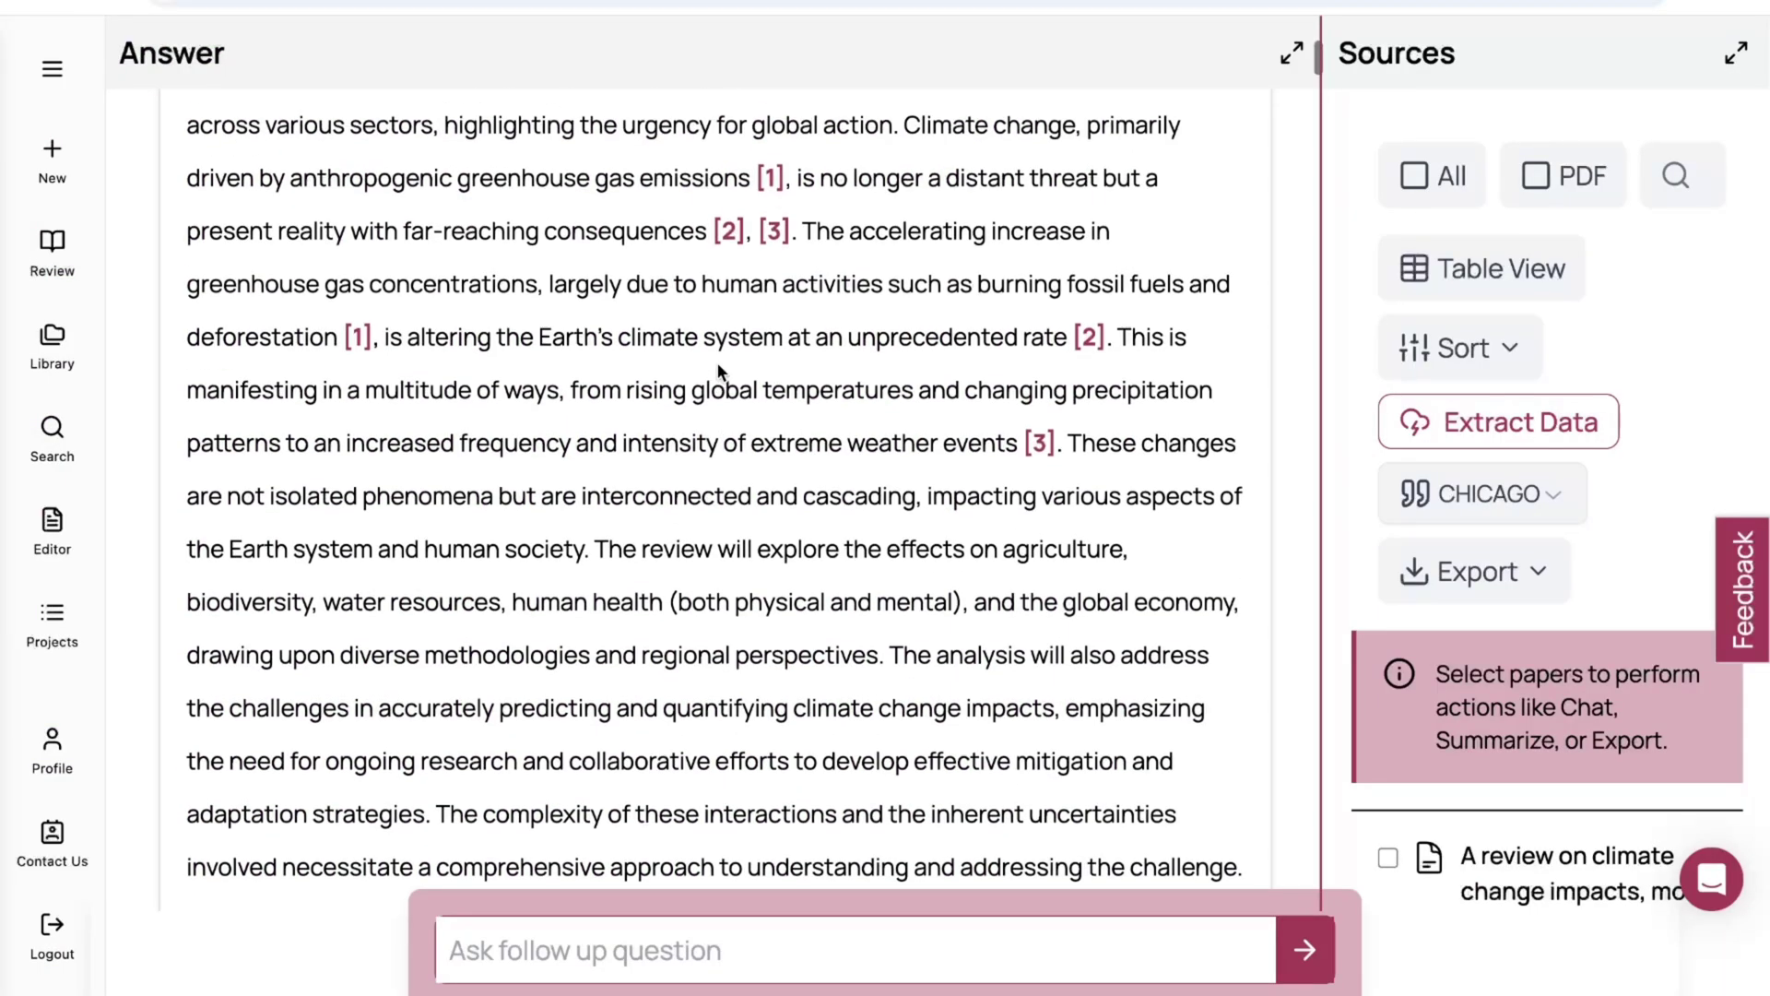
{"action": "scroll", "coordinate": [718, 371], "scroll_direction": "up", "scroll_amount": 2}
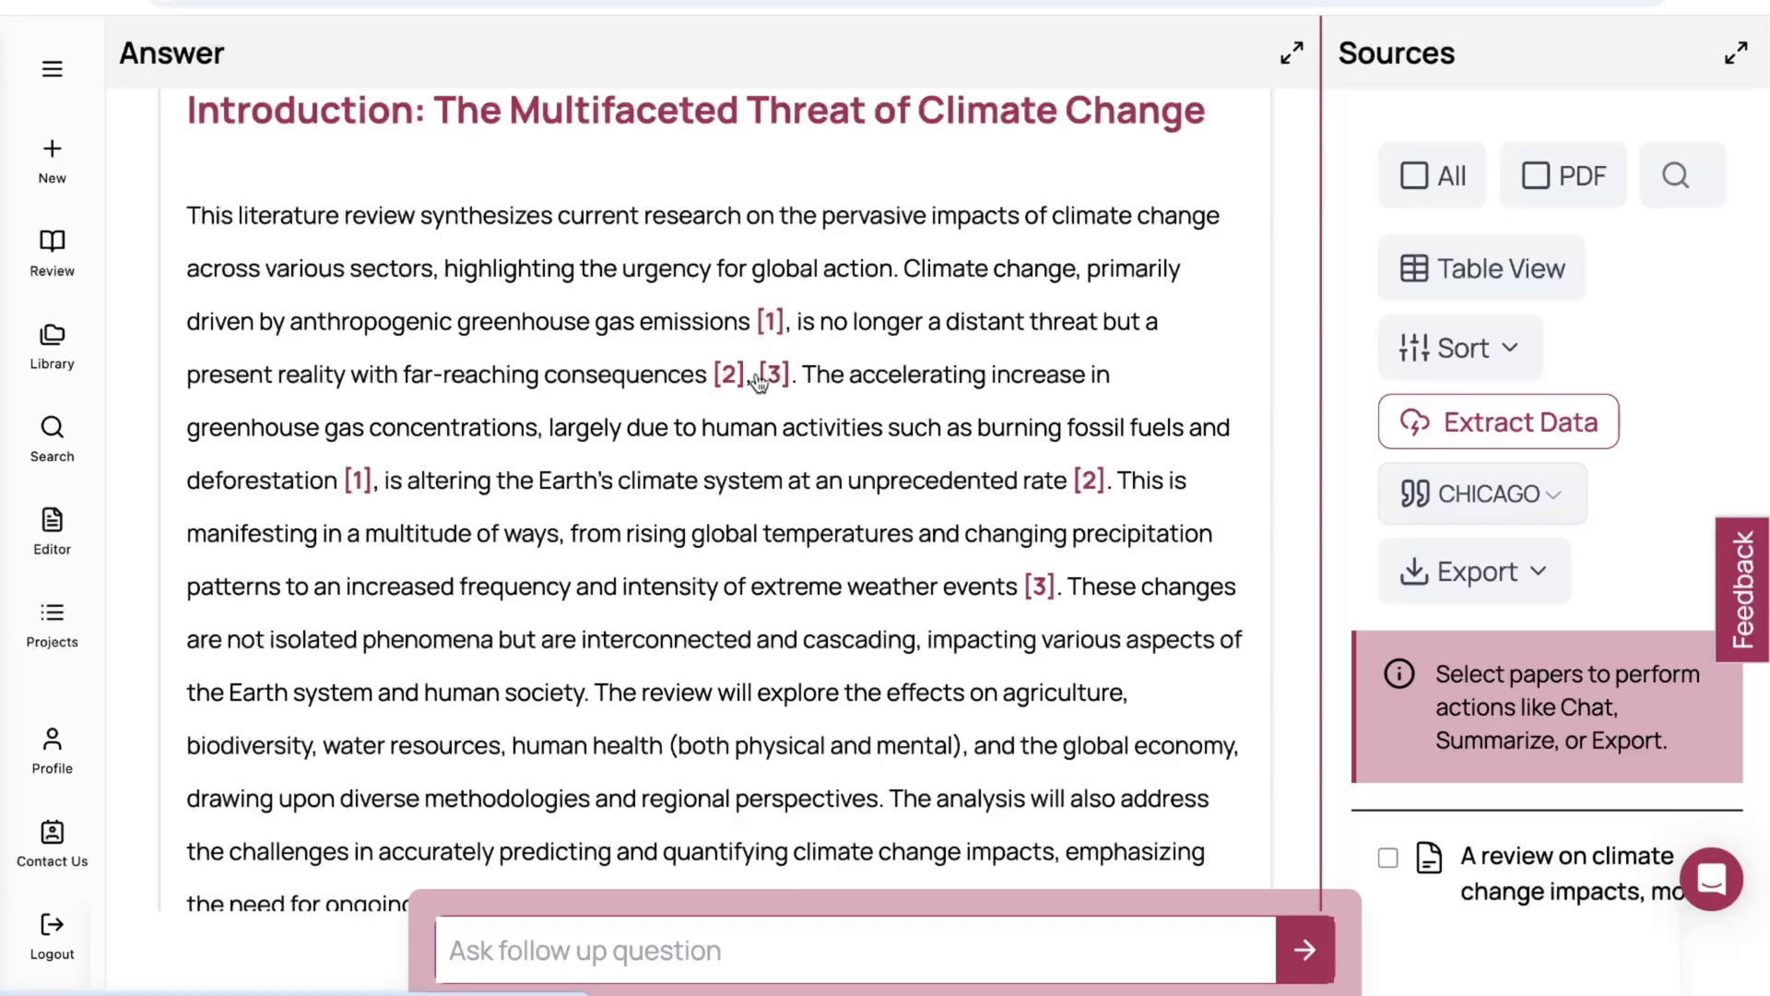
{"action": "scroll", "coordinate": [851, 593], "scroll_direction": "down", "scroll_amount": 12}
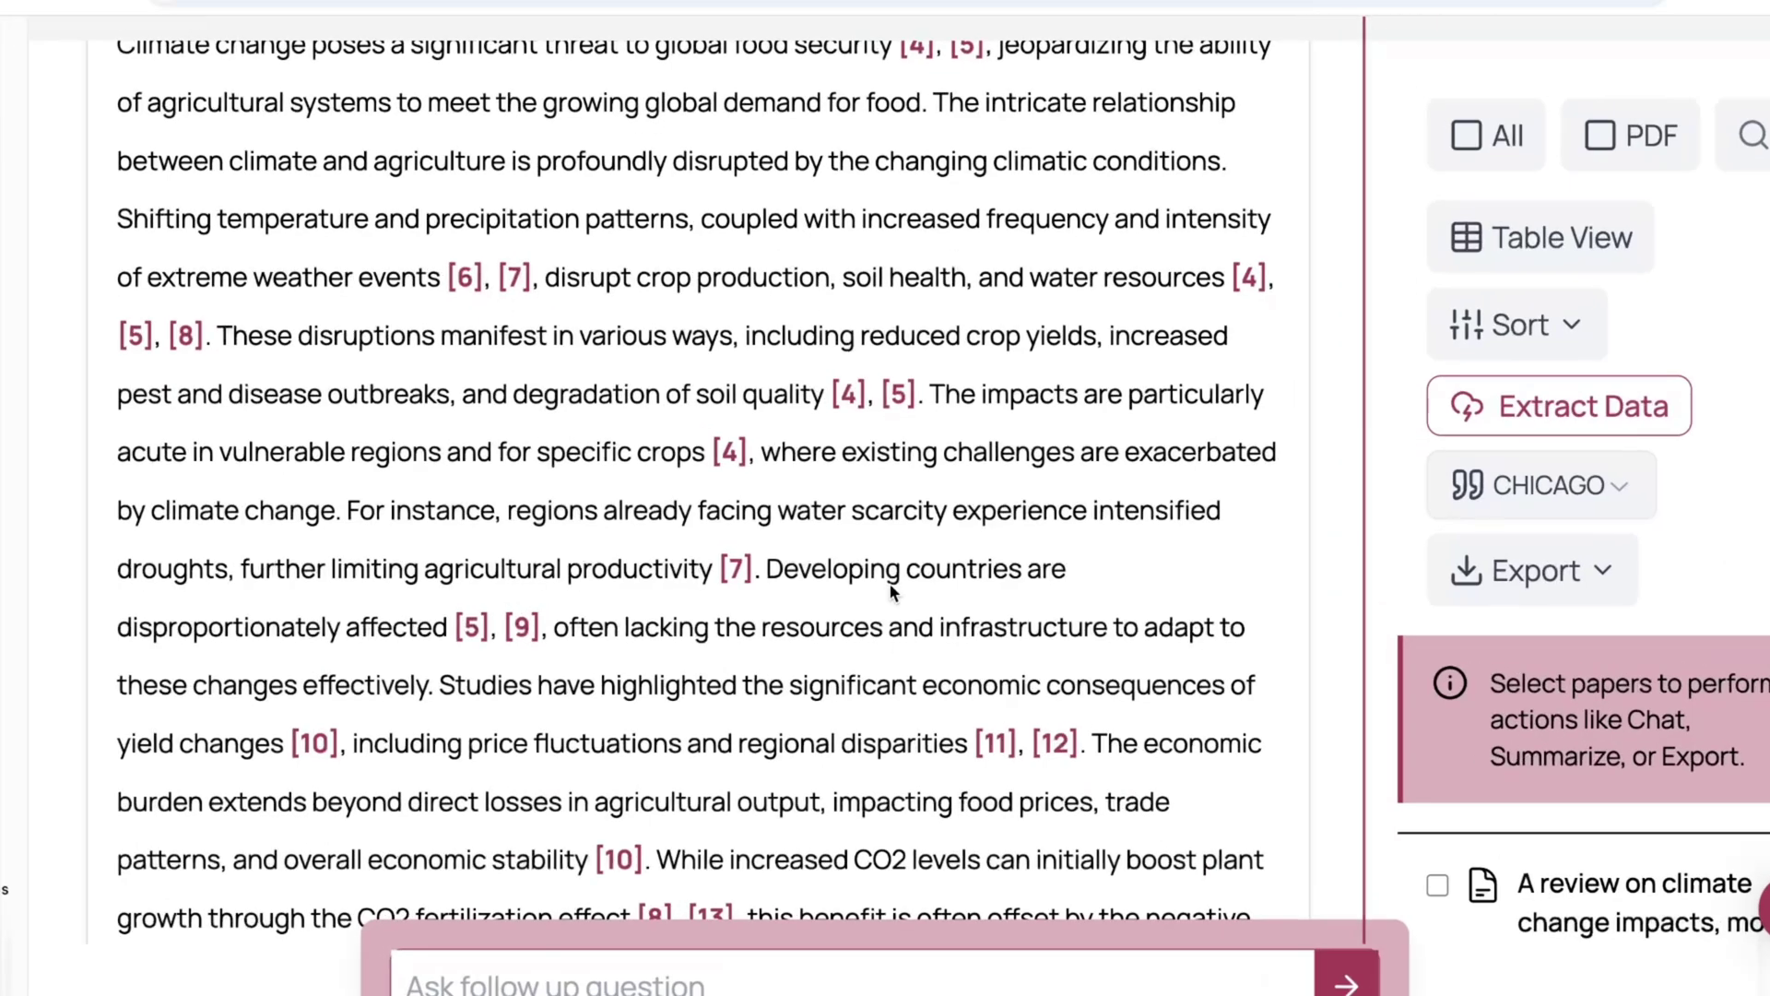
{"action": "scroll", "coordinate": [385, 414], "scroll_direction": "down", "scroll_amount": 6}
{"action": "scroll", "coordinate": [333, 394], "scroll_direction": "down", "scroll_amount": 5}
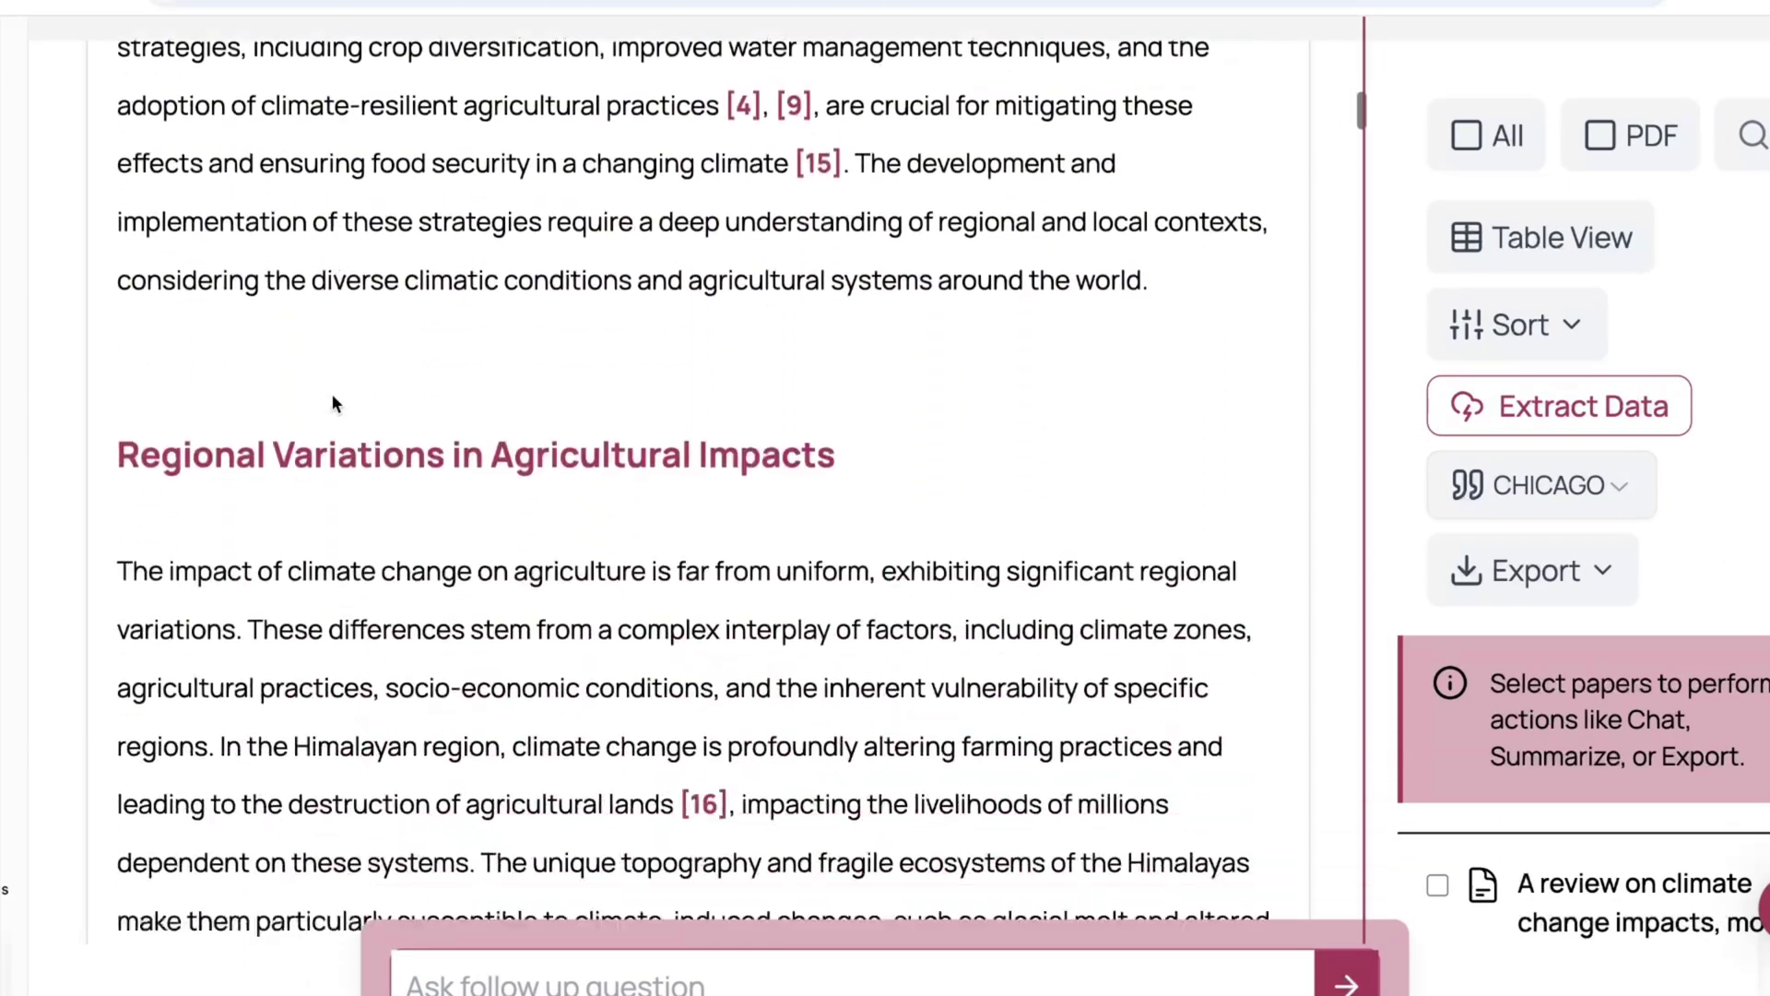
{"action": "scroll", "coordinate": [332, 395], "scroll_direction": "up", "scroll_amount": 4}
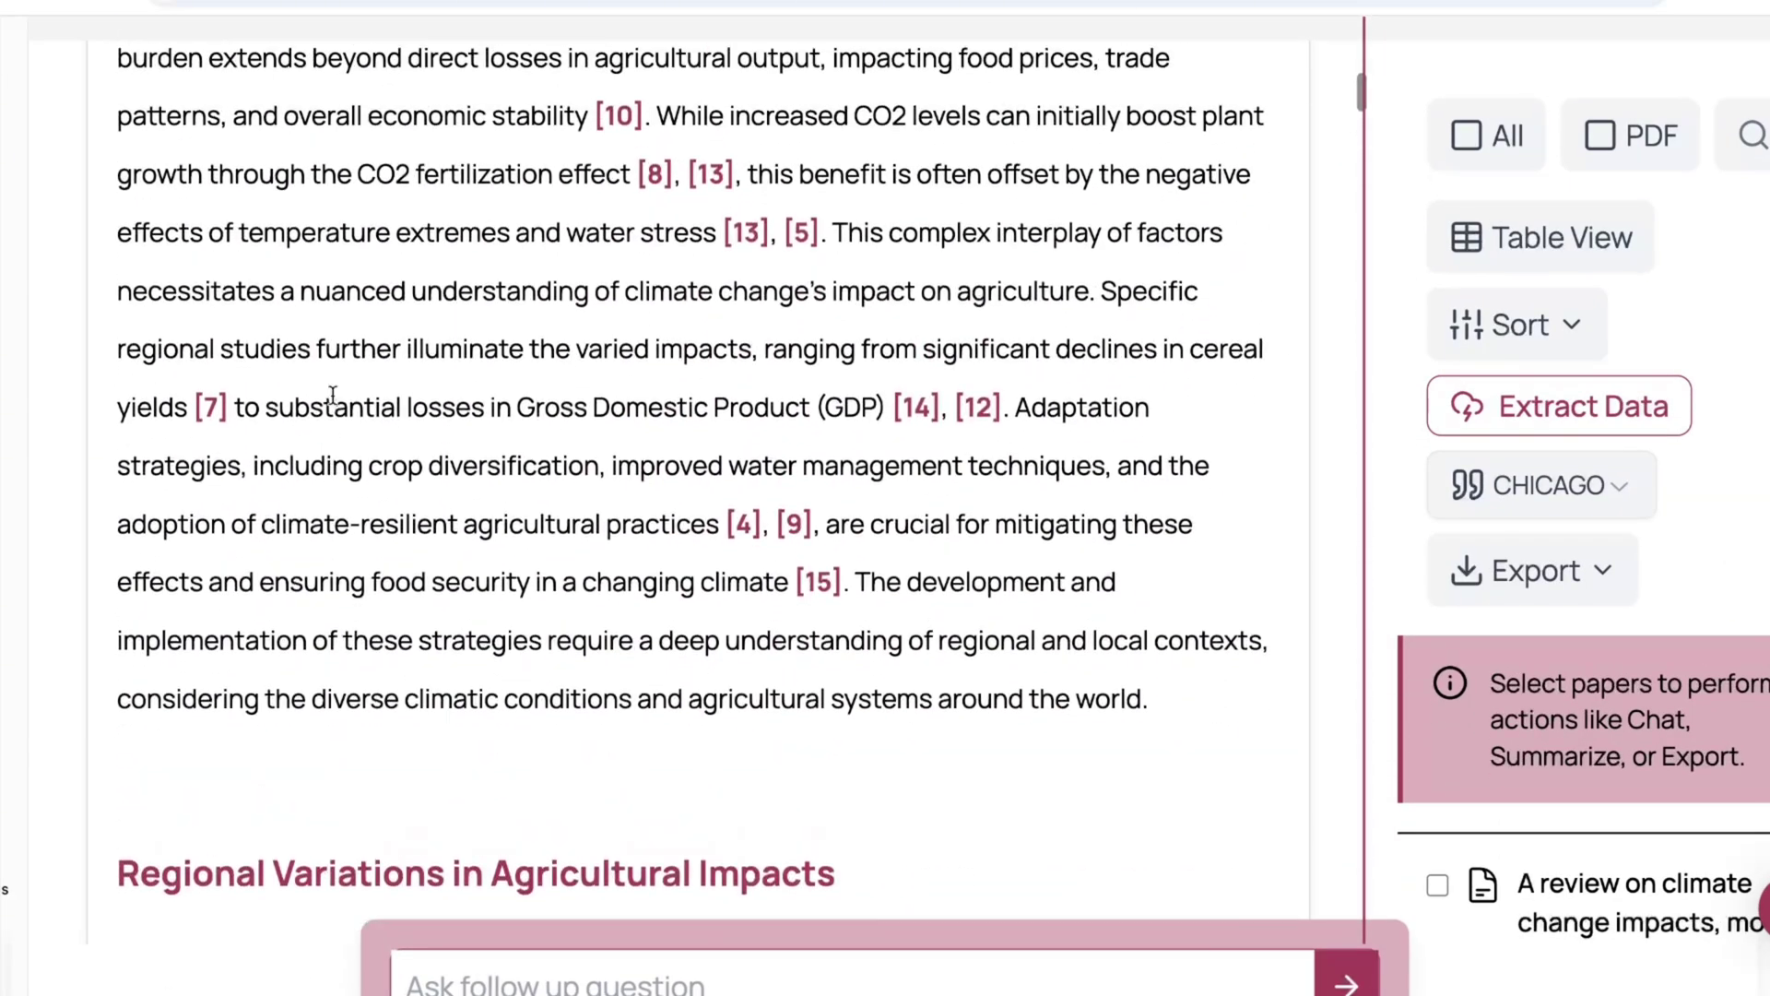
{"action": "scroll", "coordinate": [564, 411], "scroll_direction": "up", "scroll_amount": 18}
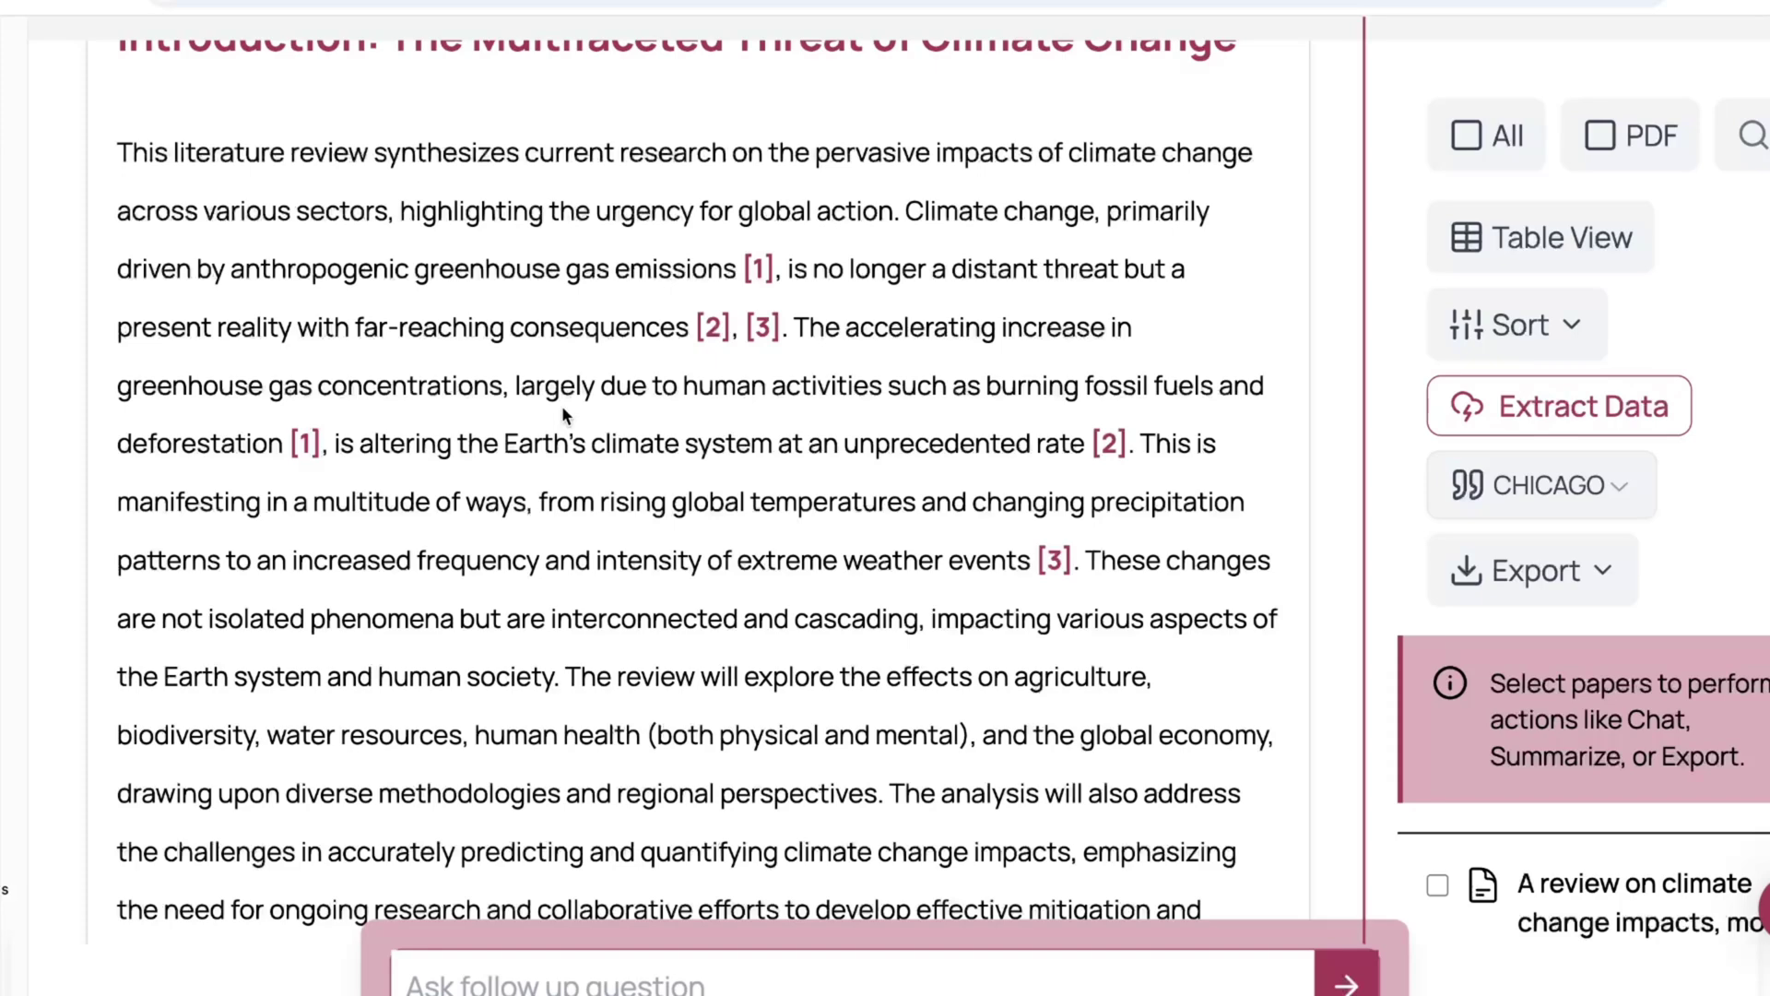
{"action": "scroll", "coordinate": [562, 406], "scroll_direction": "up", "scroll_amount": 5}
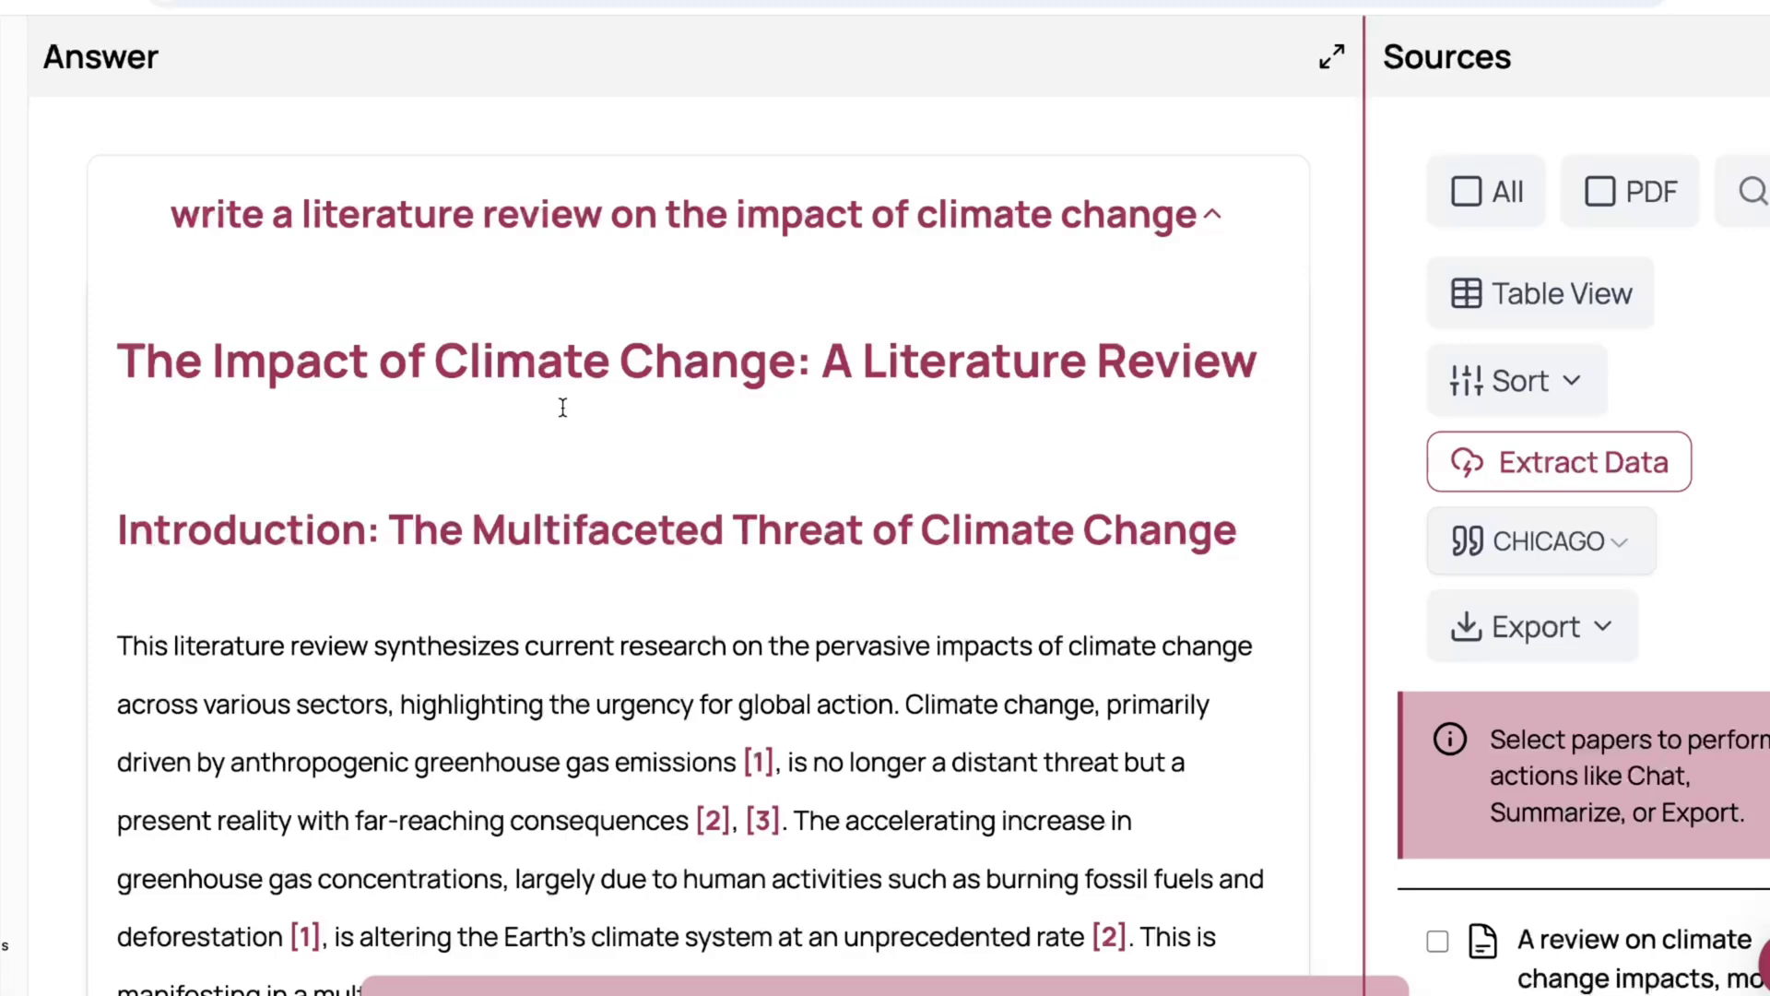
{"action": "scroll", "coordinate": [563, 407], "scroll_direction": "down", "scroll_amount": 4}
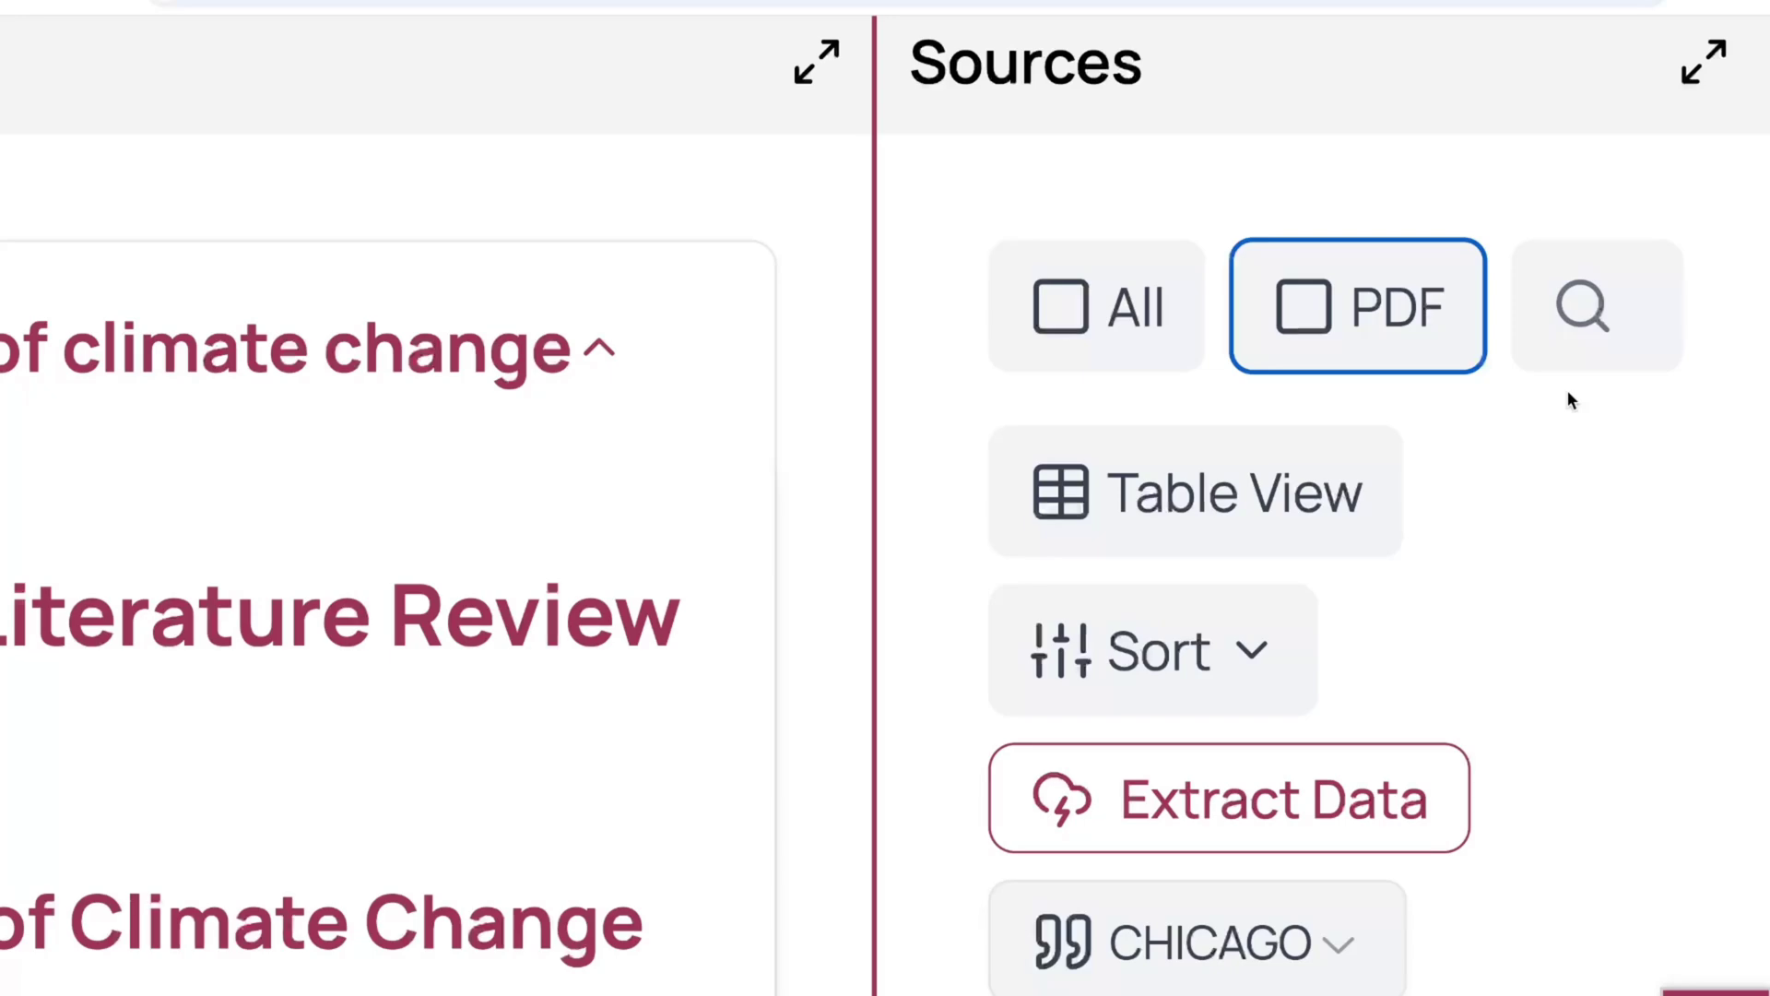
Examine the citation style choices and the CSV and BibTeX export options for the sources.
{"action": "scroll", "coordinate": [1568, 390], "scroll_direction": "down", "scroll_amount": 10}
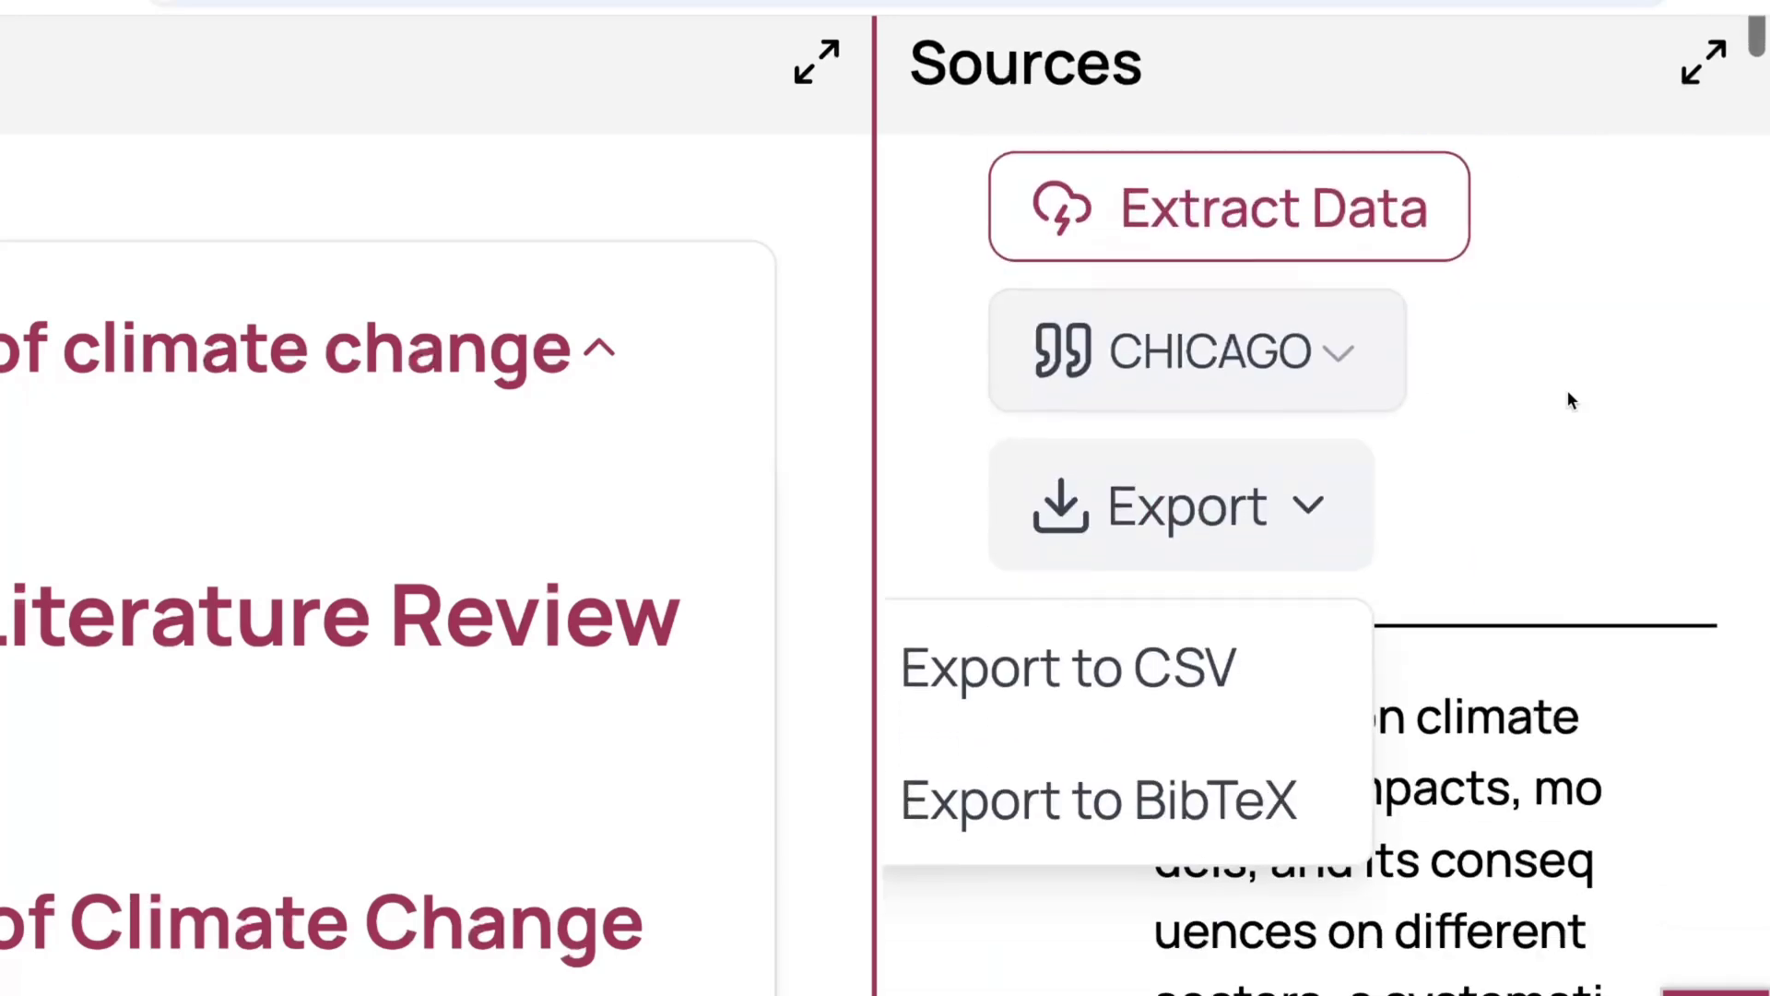
{"action": "scroll", "coordinate": [1556, 278], "scroll_direction": "up", "scroll_amount": 3}
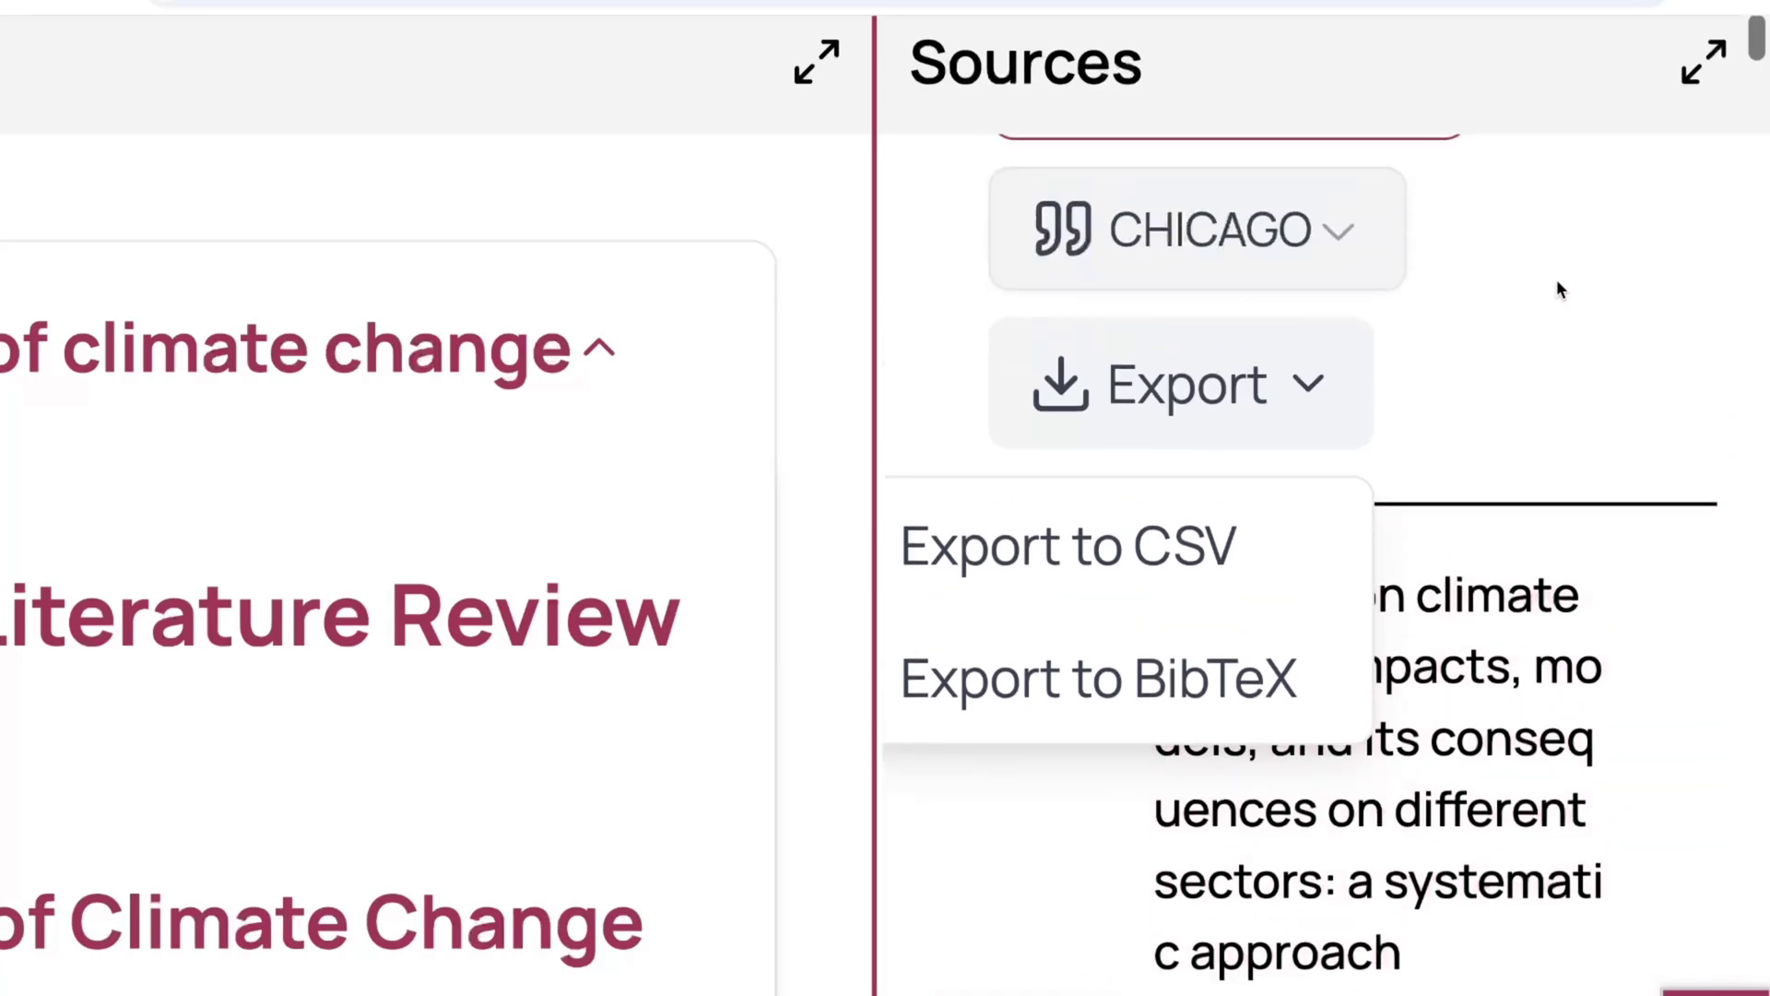
{"action": "scroll", "coordinate": [1556, 282], "scroll_direction": "up", "scroll_amount": 3}
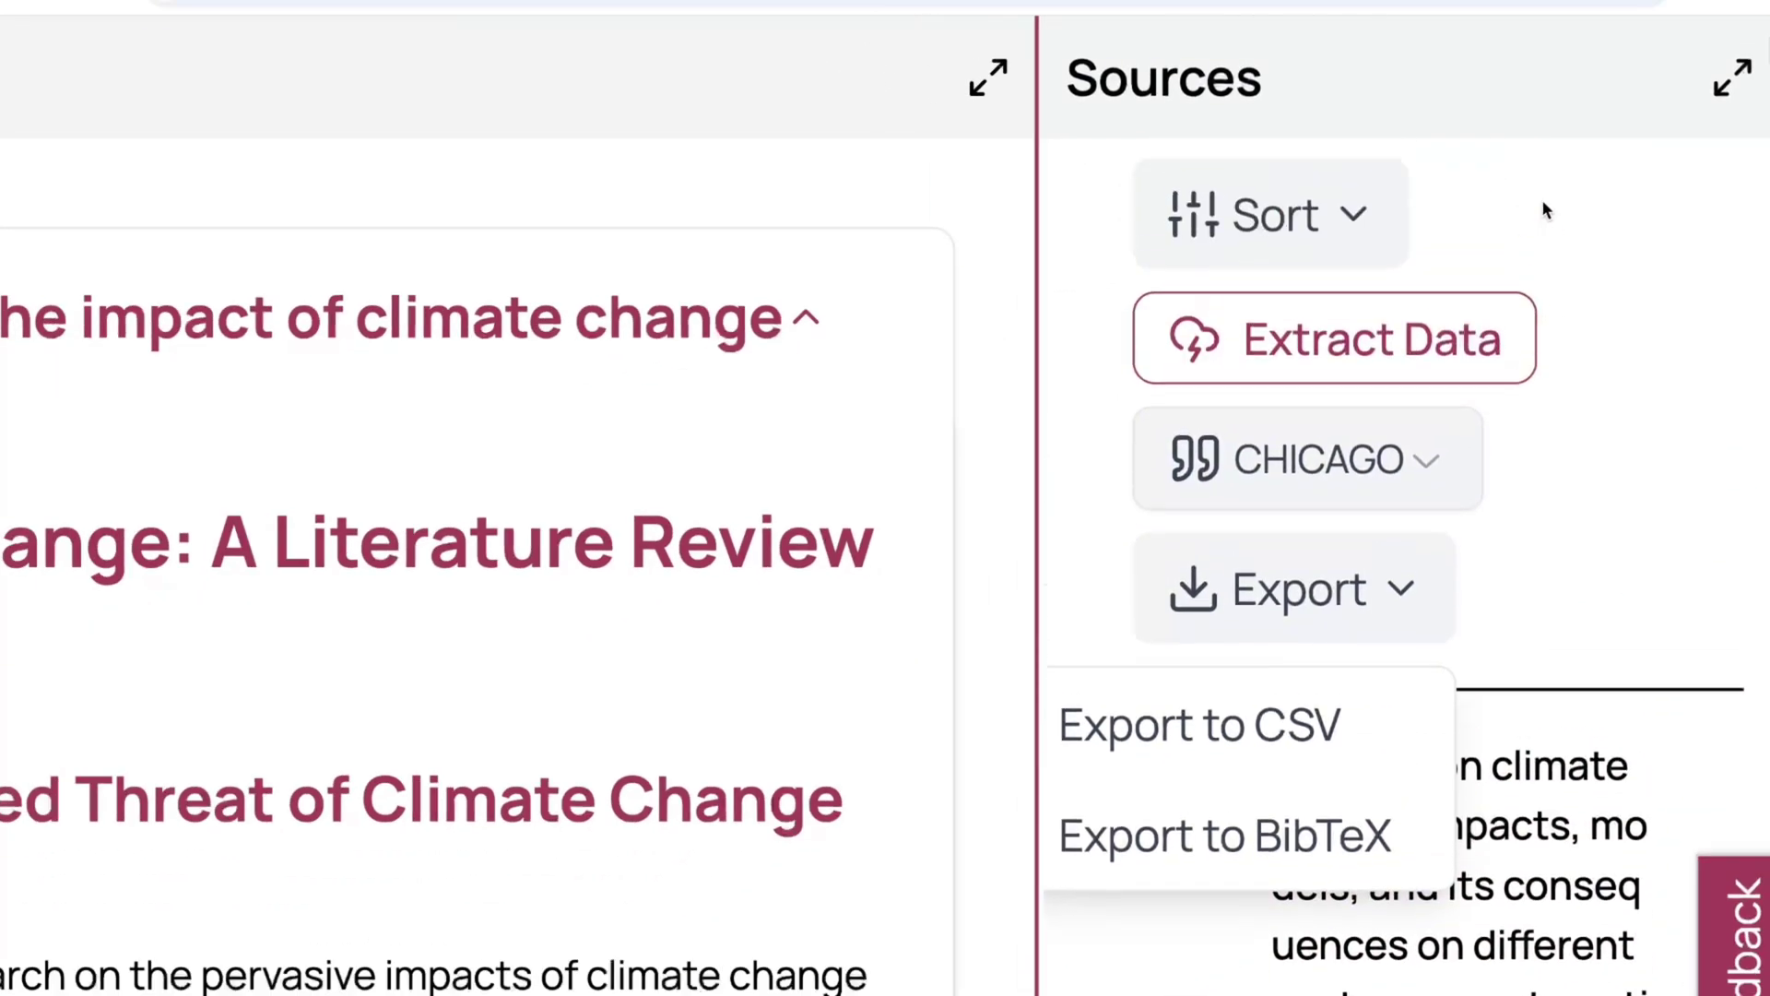
{"action": "left_click", "coordinate": [1425, 466]}
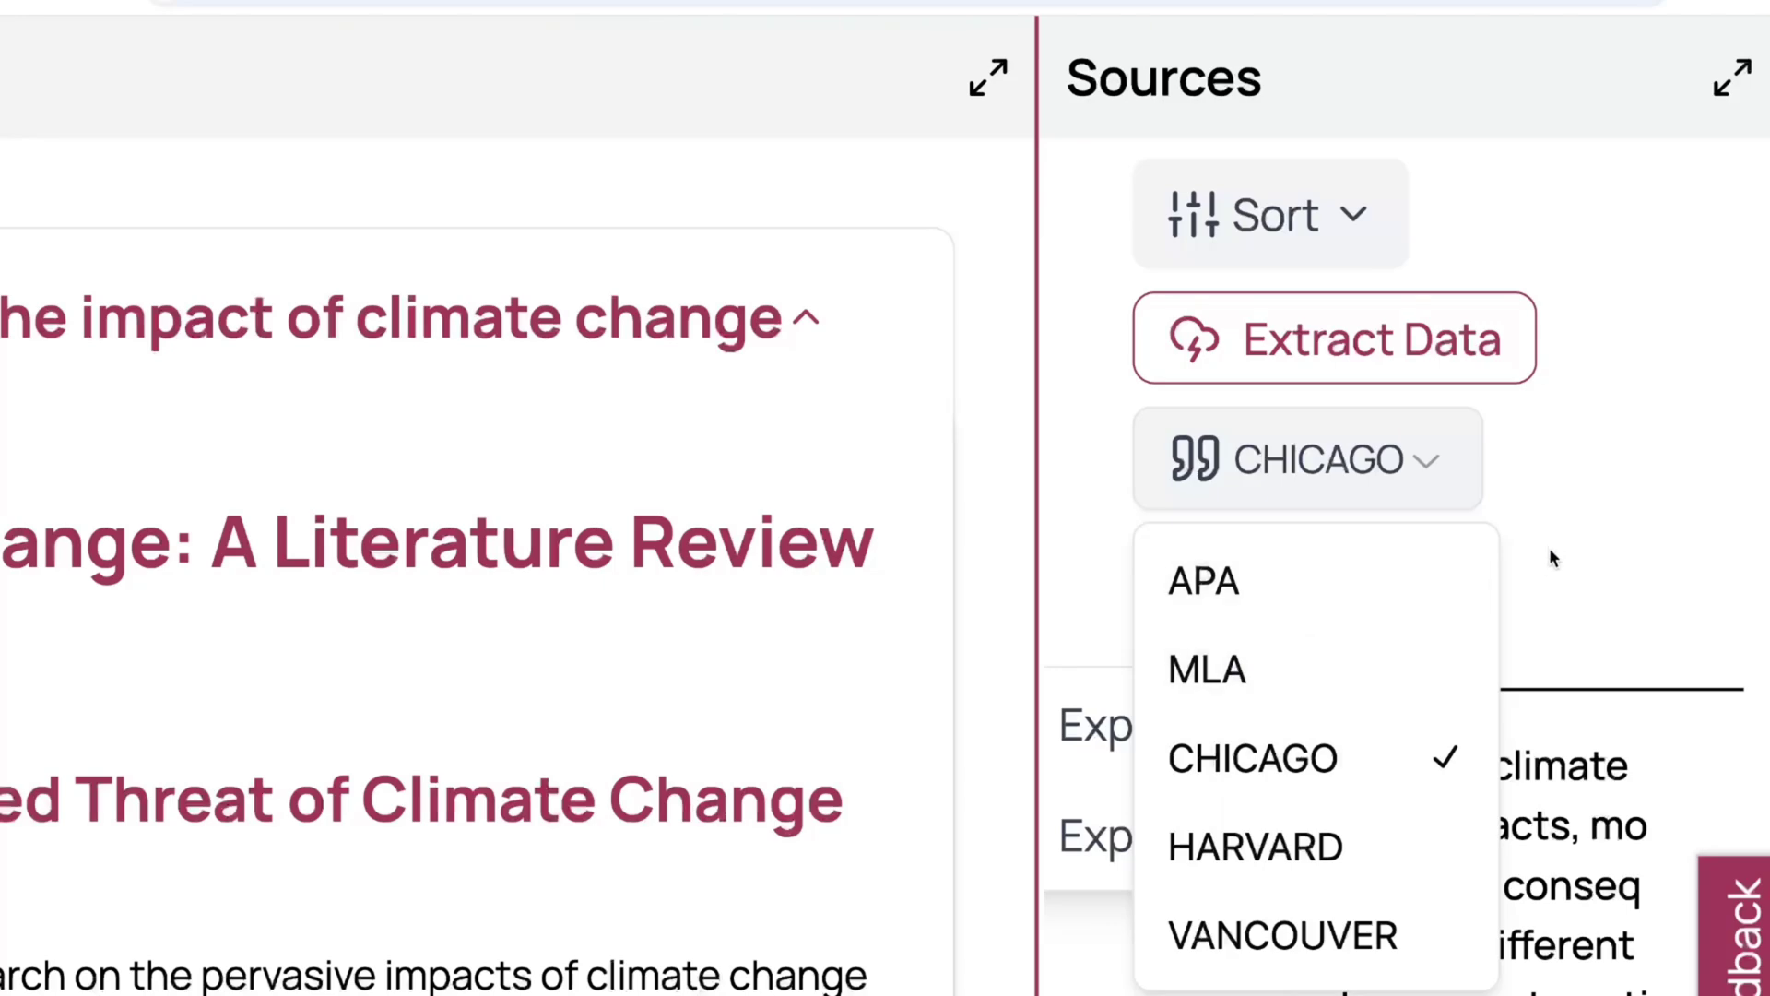
{"action": "left_click", "coordinate": [1617, 477]}
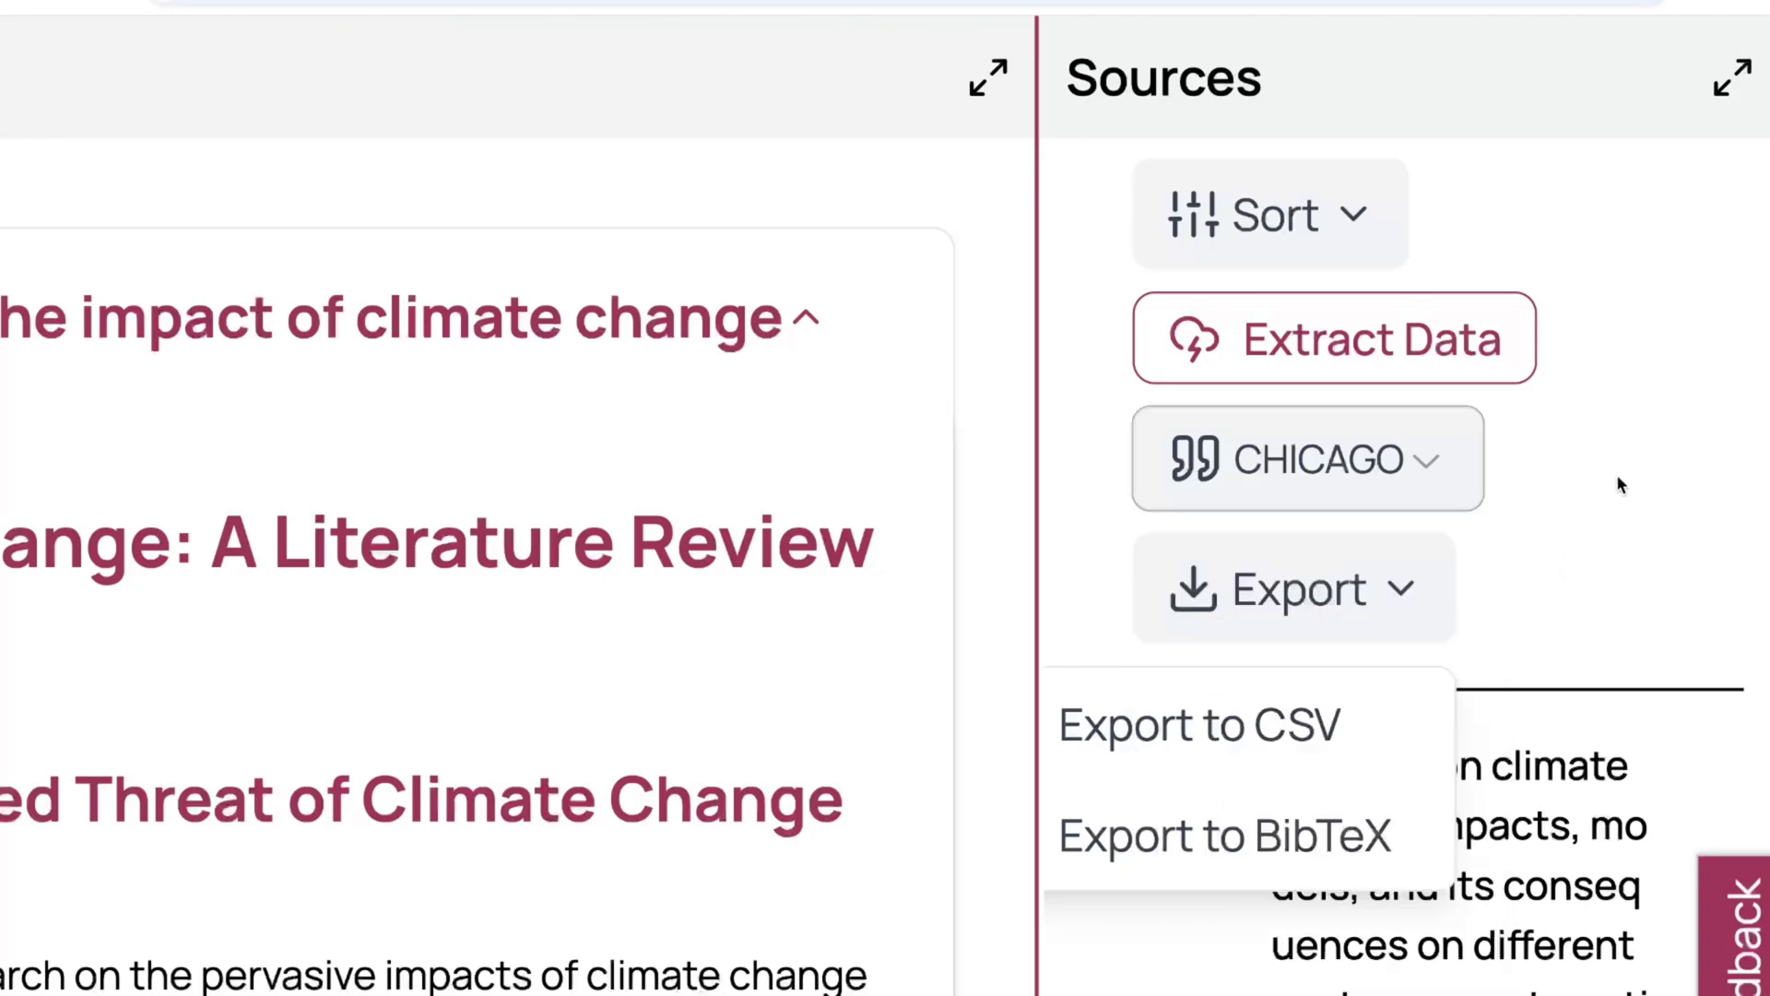
{"action": "left_click", "coordinate": [1401, 589]}
{"action": "left_click", "coordinate": [1401, 589]}
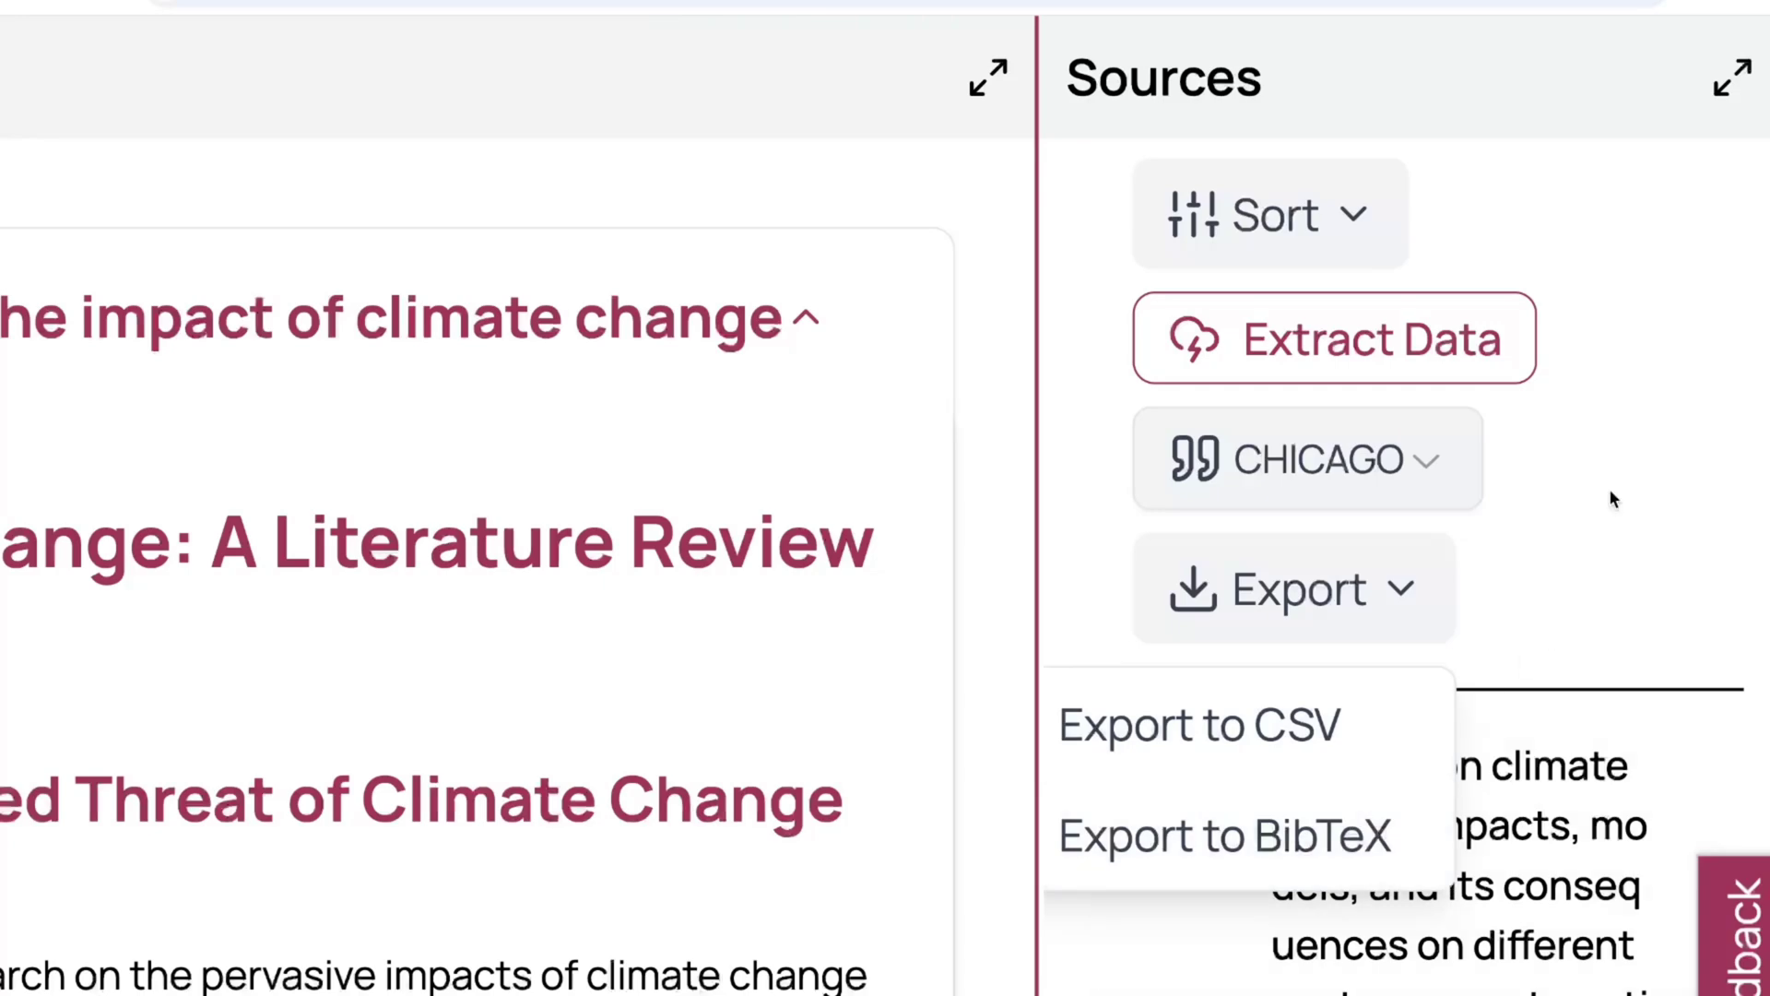
Browse the source entries with their abstracts, insights, DOIs and paper actions, and go to the next page of sources.
{"action": "scroll", "coordinate": [1630, 465], "scroll_direction": "down", "scroll_amount": 4}
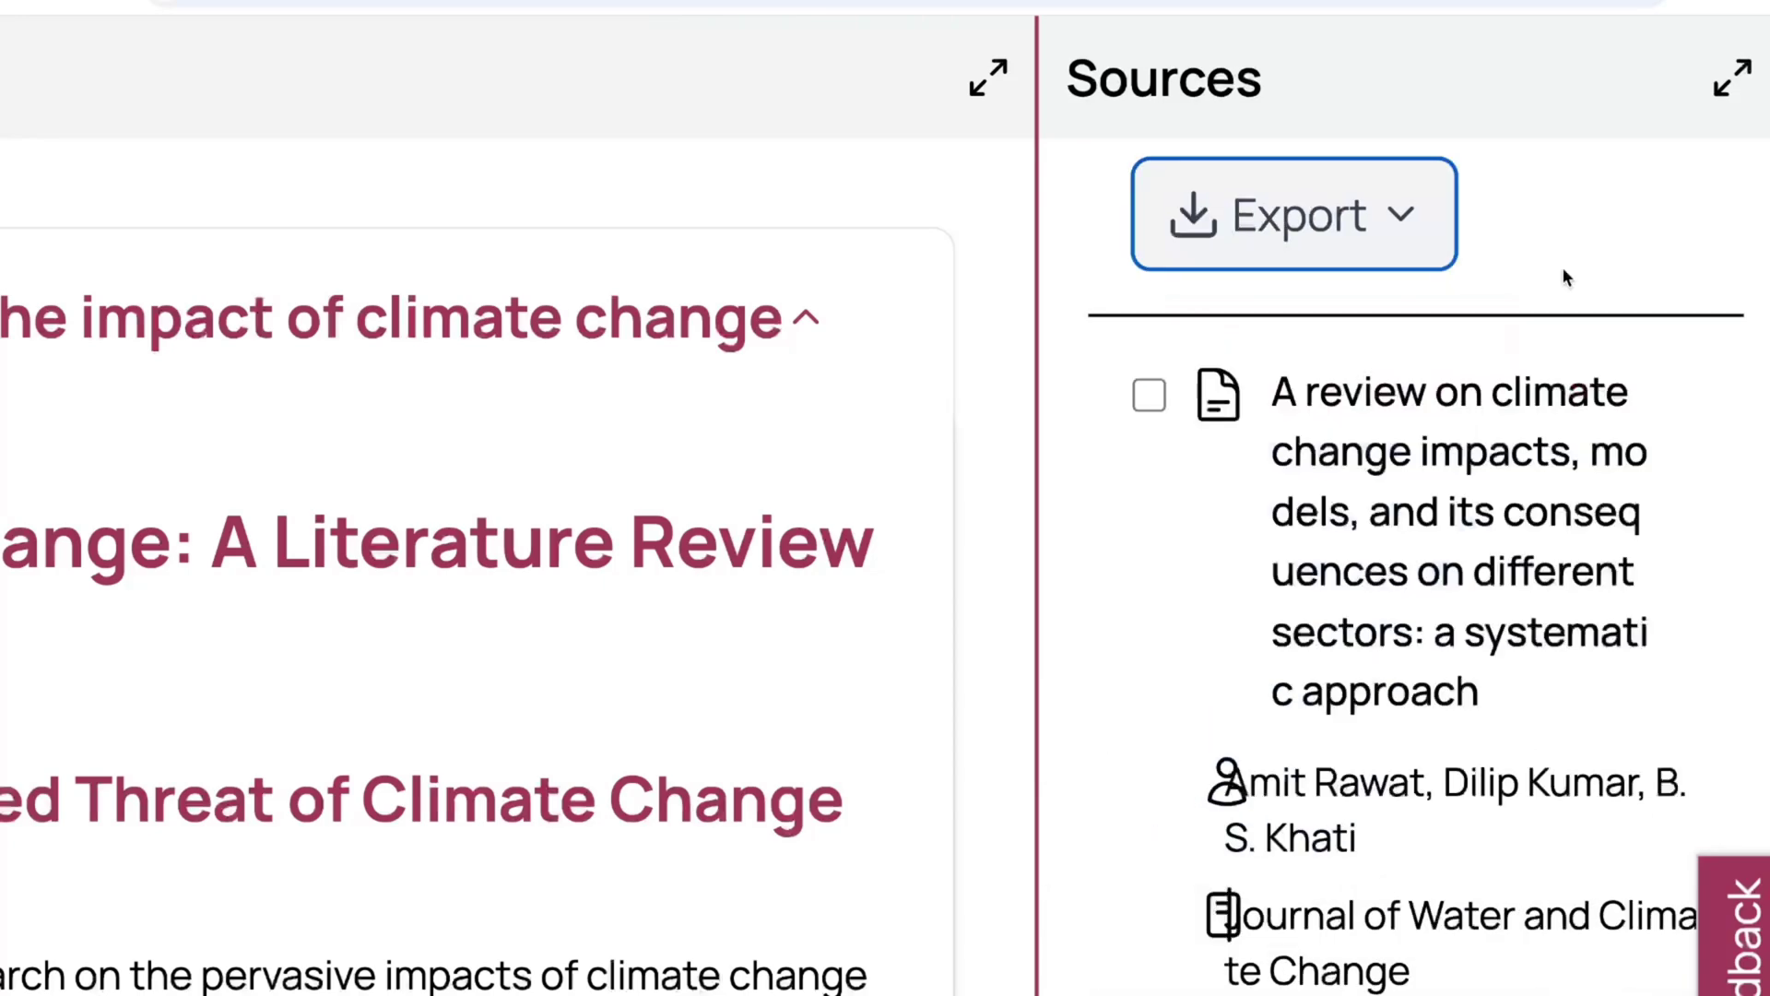
{"action": "scroll", "coordinate": [1562, 267], "scroll_direction": "down", "scroll_amount": 2}
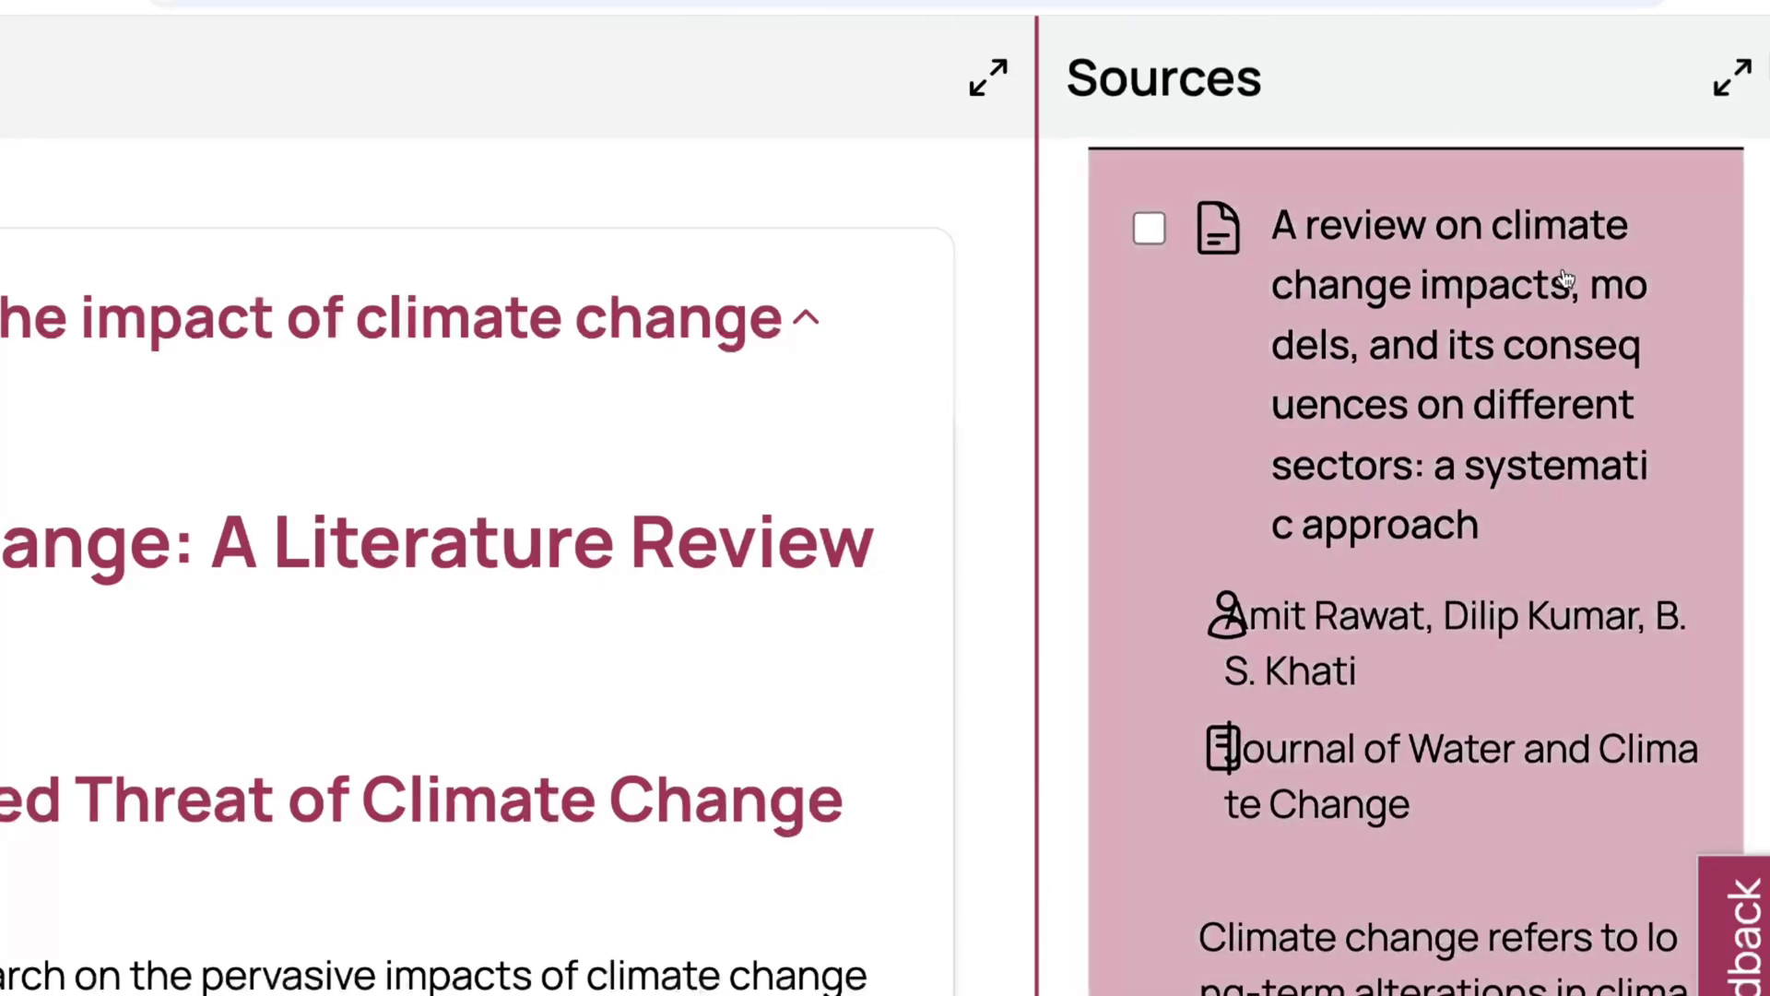
{"action": "scroll", "coordinate": [1444, 573], "scroll_direction": "down", "scroll_amount": 20}
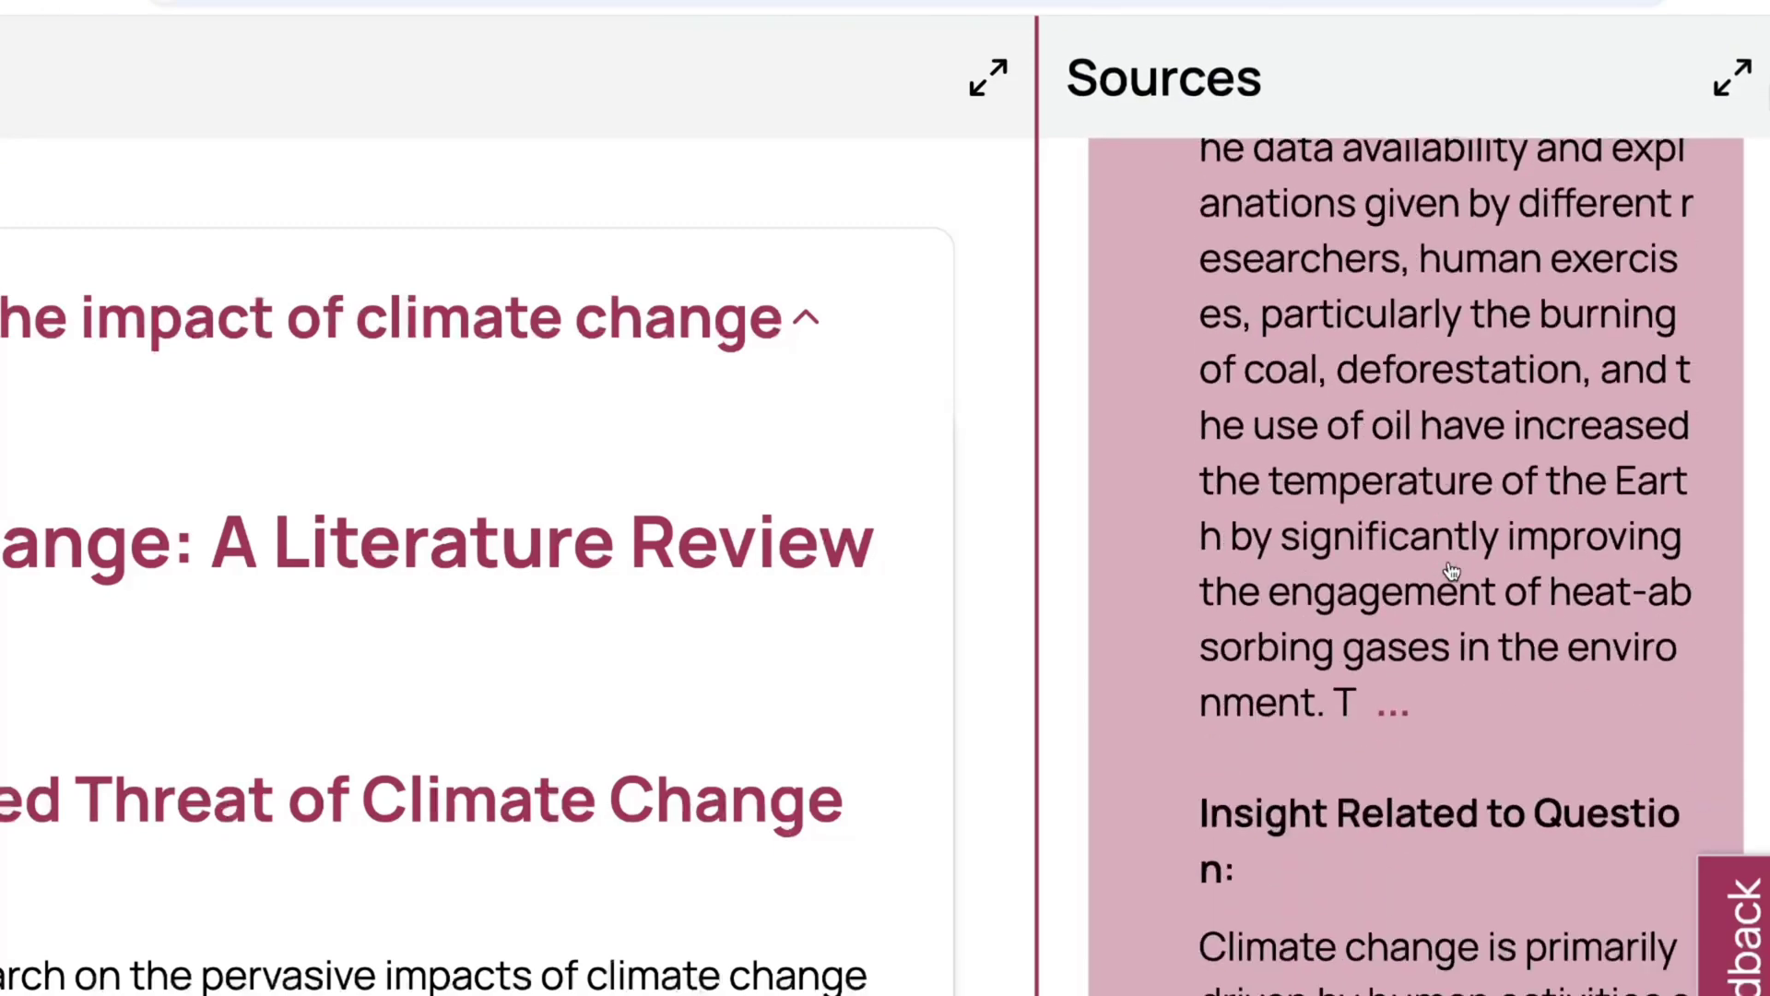
{"action": "scroll", "coordinate": [1448, 562], "scroll_direction": "down", "scroll_amount": 15}
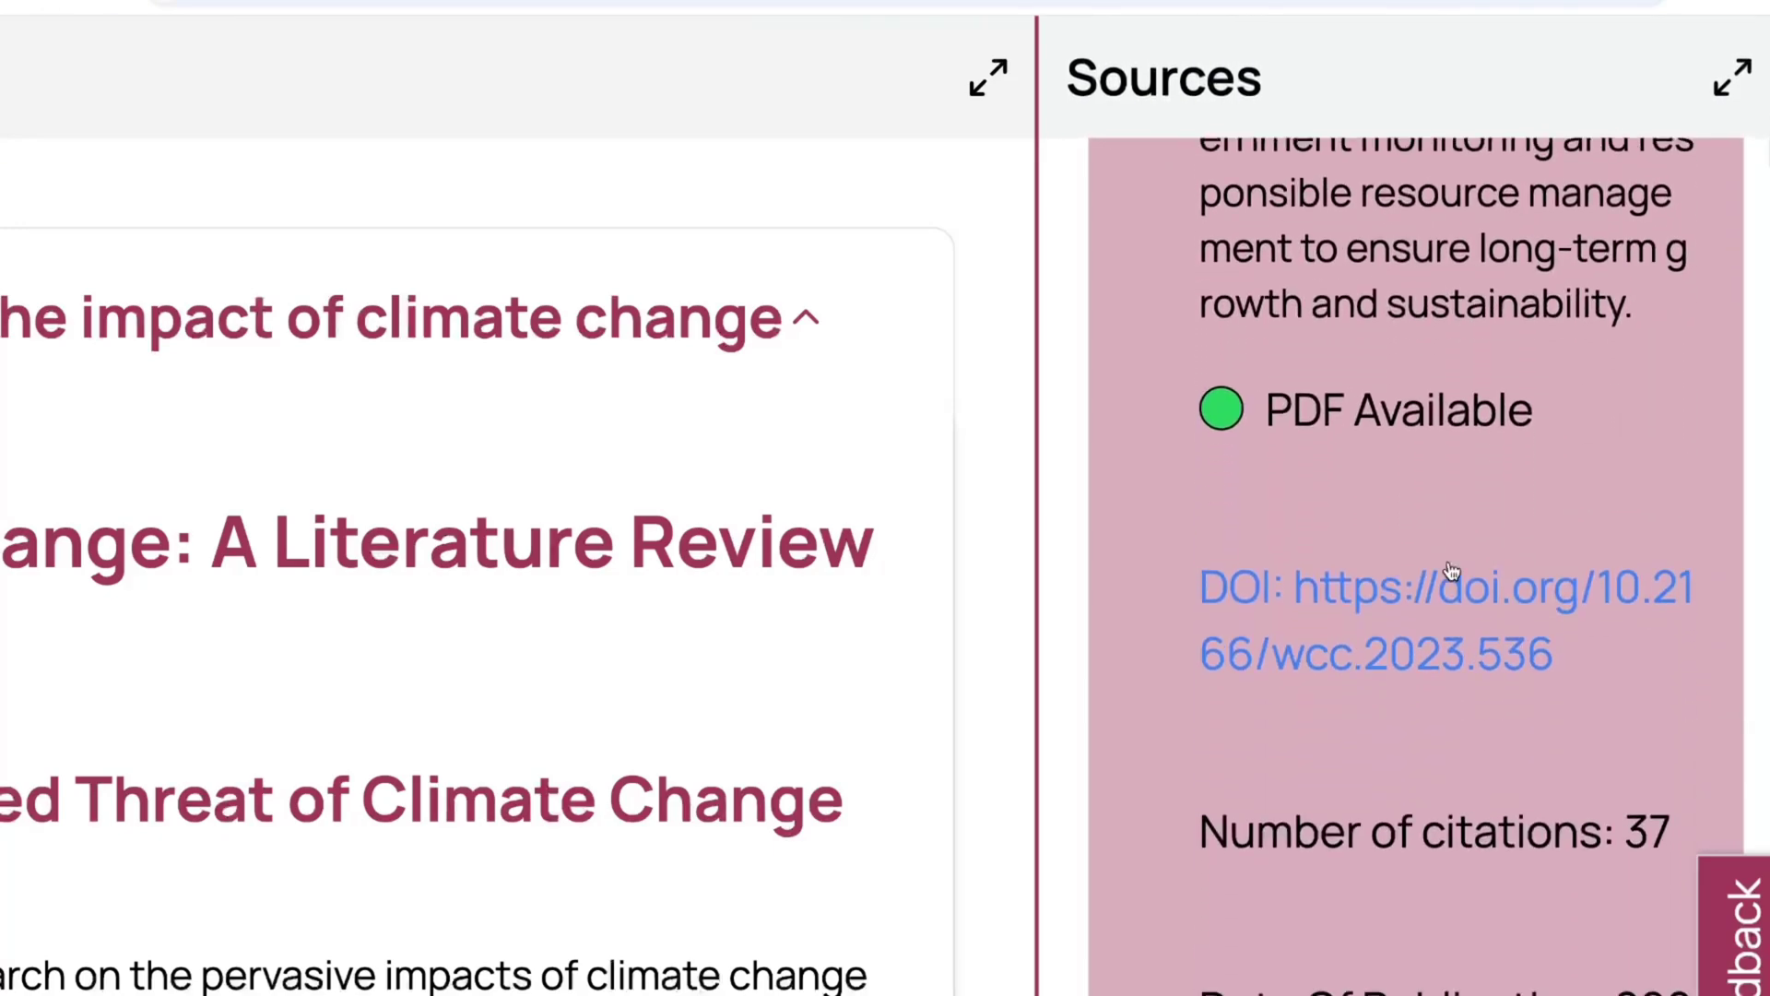
{"action": "scroll", "coordinate": [1449, 562], "scroll_direction": "down", "scroll_amount": 2}
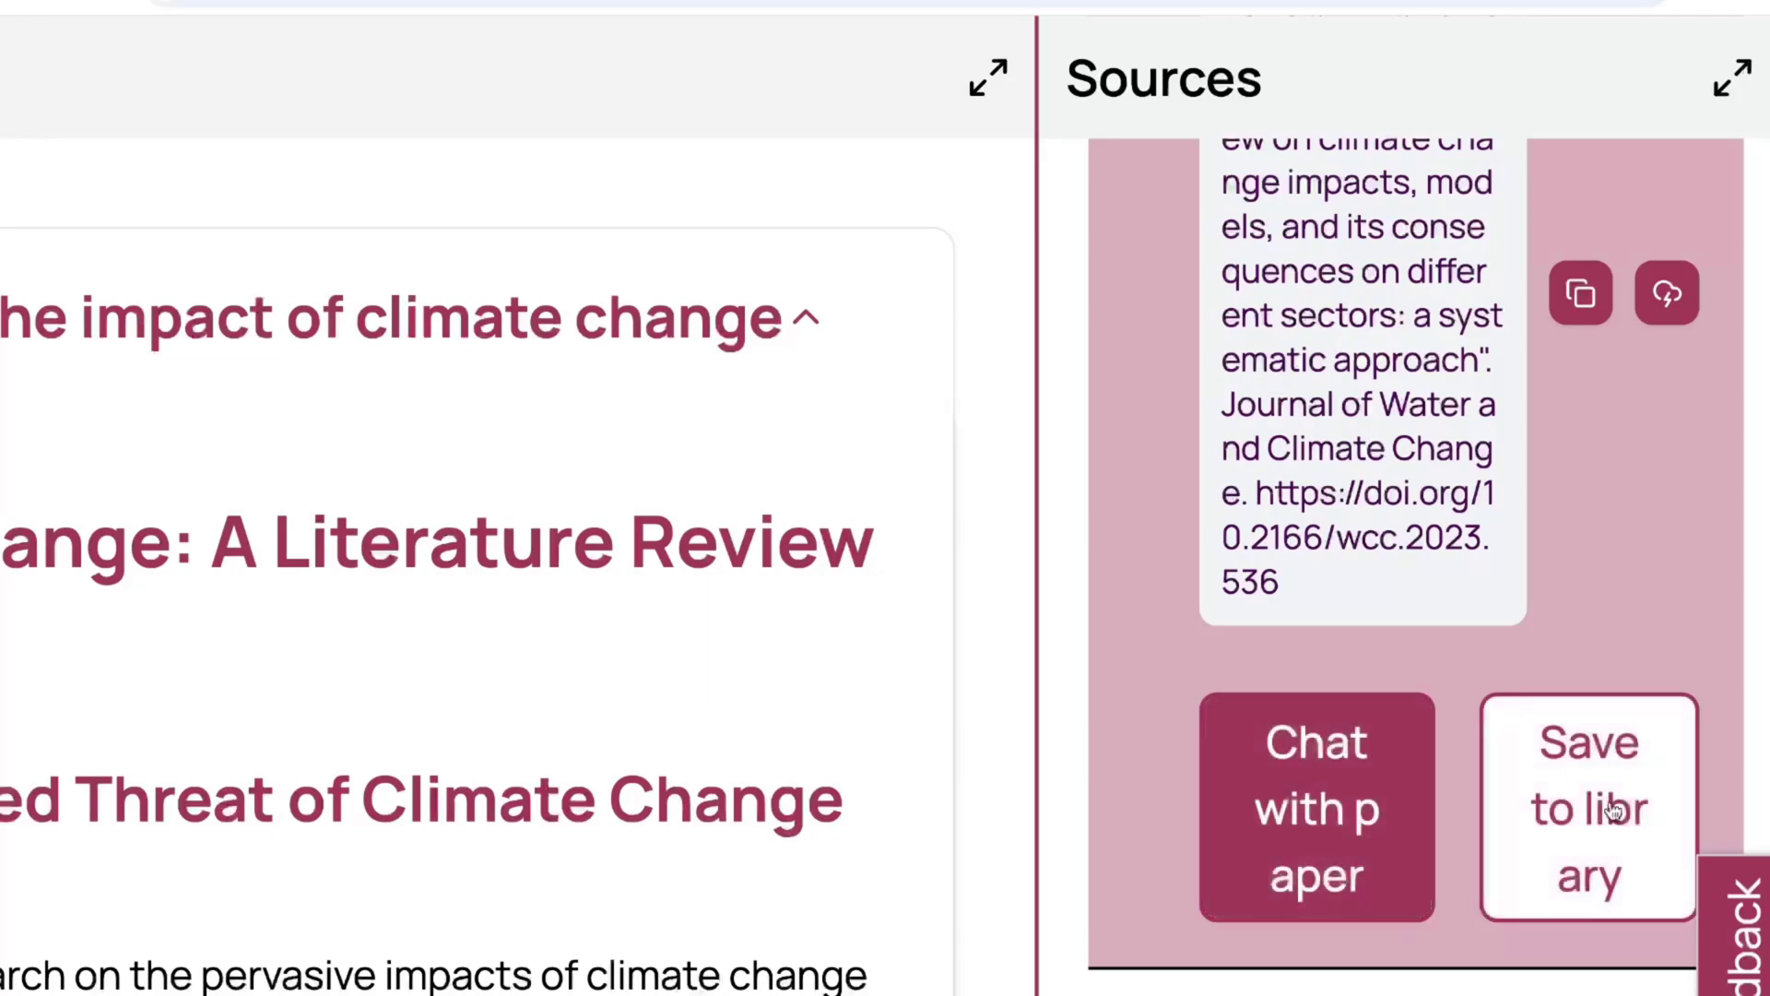
{"action": "scroll", "coordinate": [1568, 862], "scroll_direction": "down", "scroll_amount": 8}
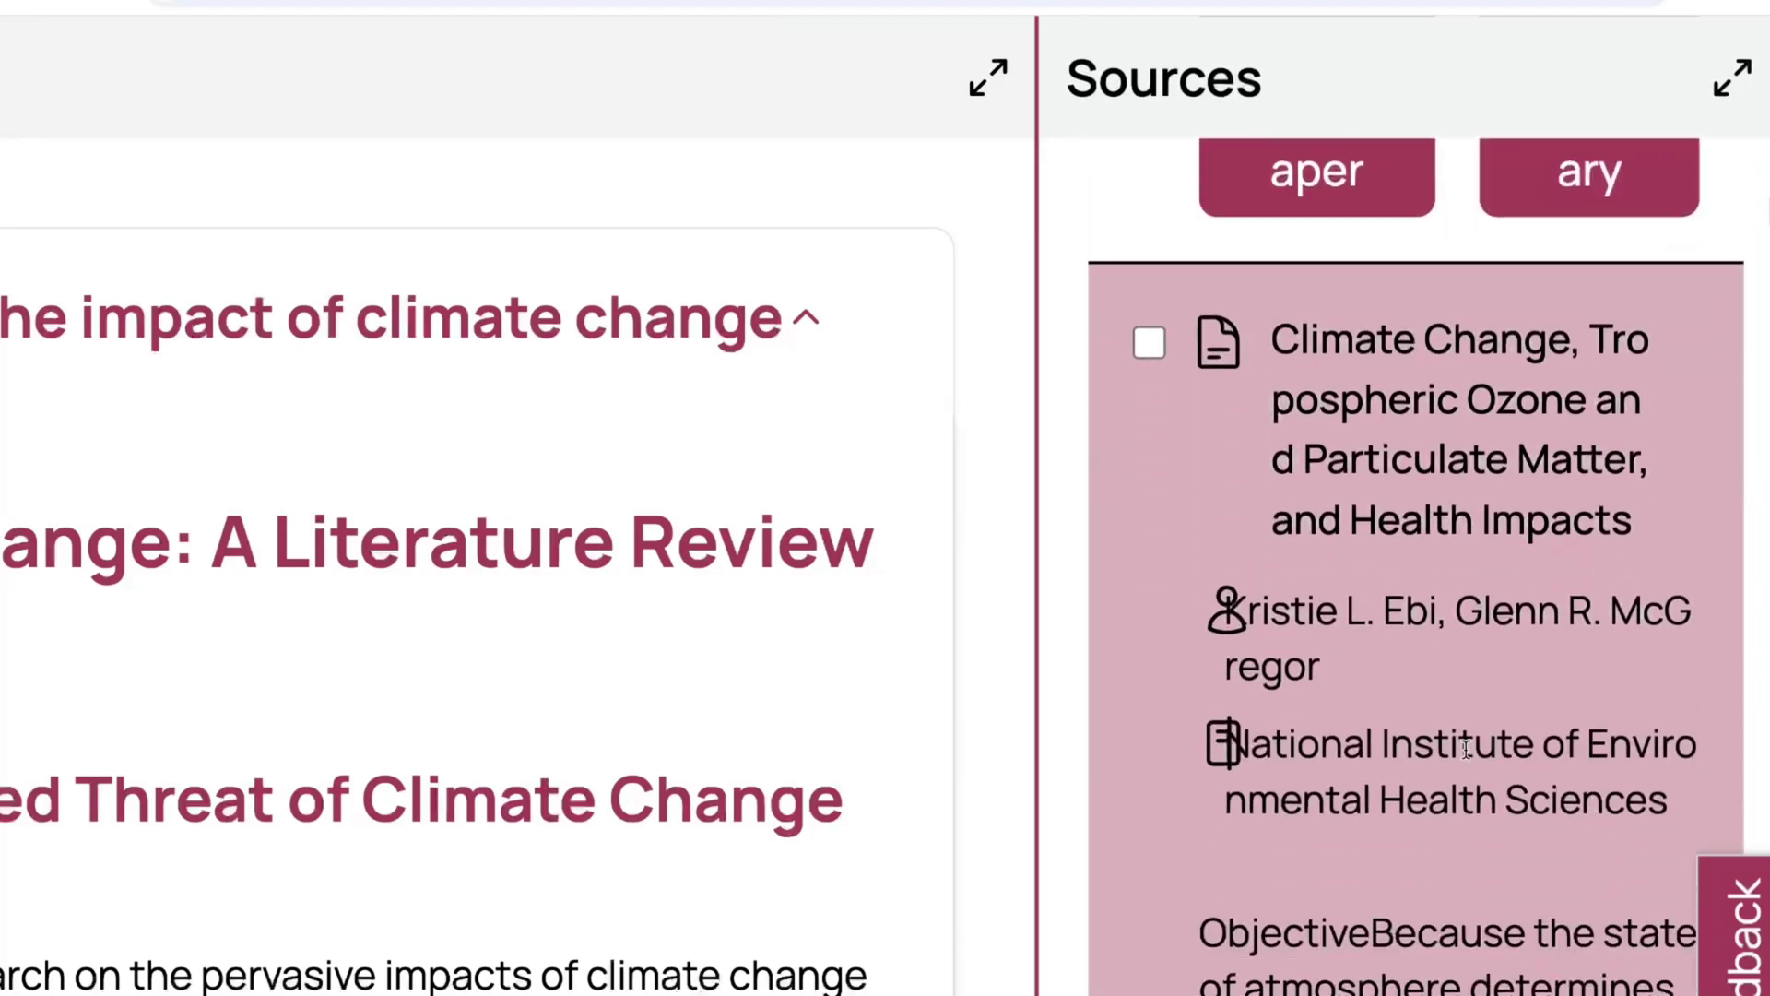
{"action": "scroll", "coordinate": [1392, 609], "scroll_direction": "down", "scroll_amount": 10}
{"action": "scroll", "coordinate": [1388, 610], "scroll_direction": "down", "scroll_amount": 20}
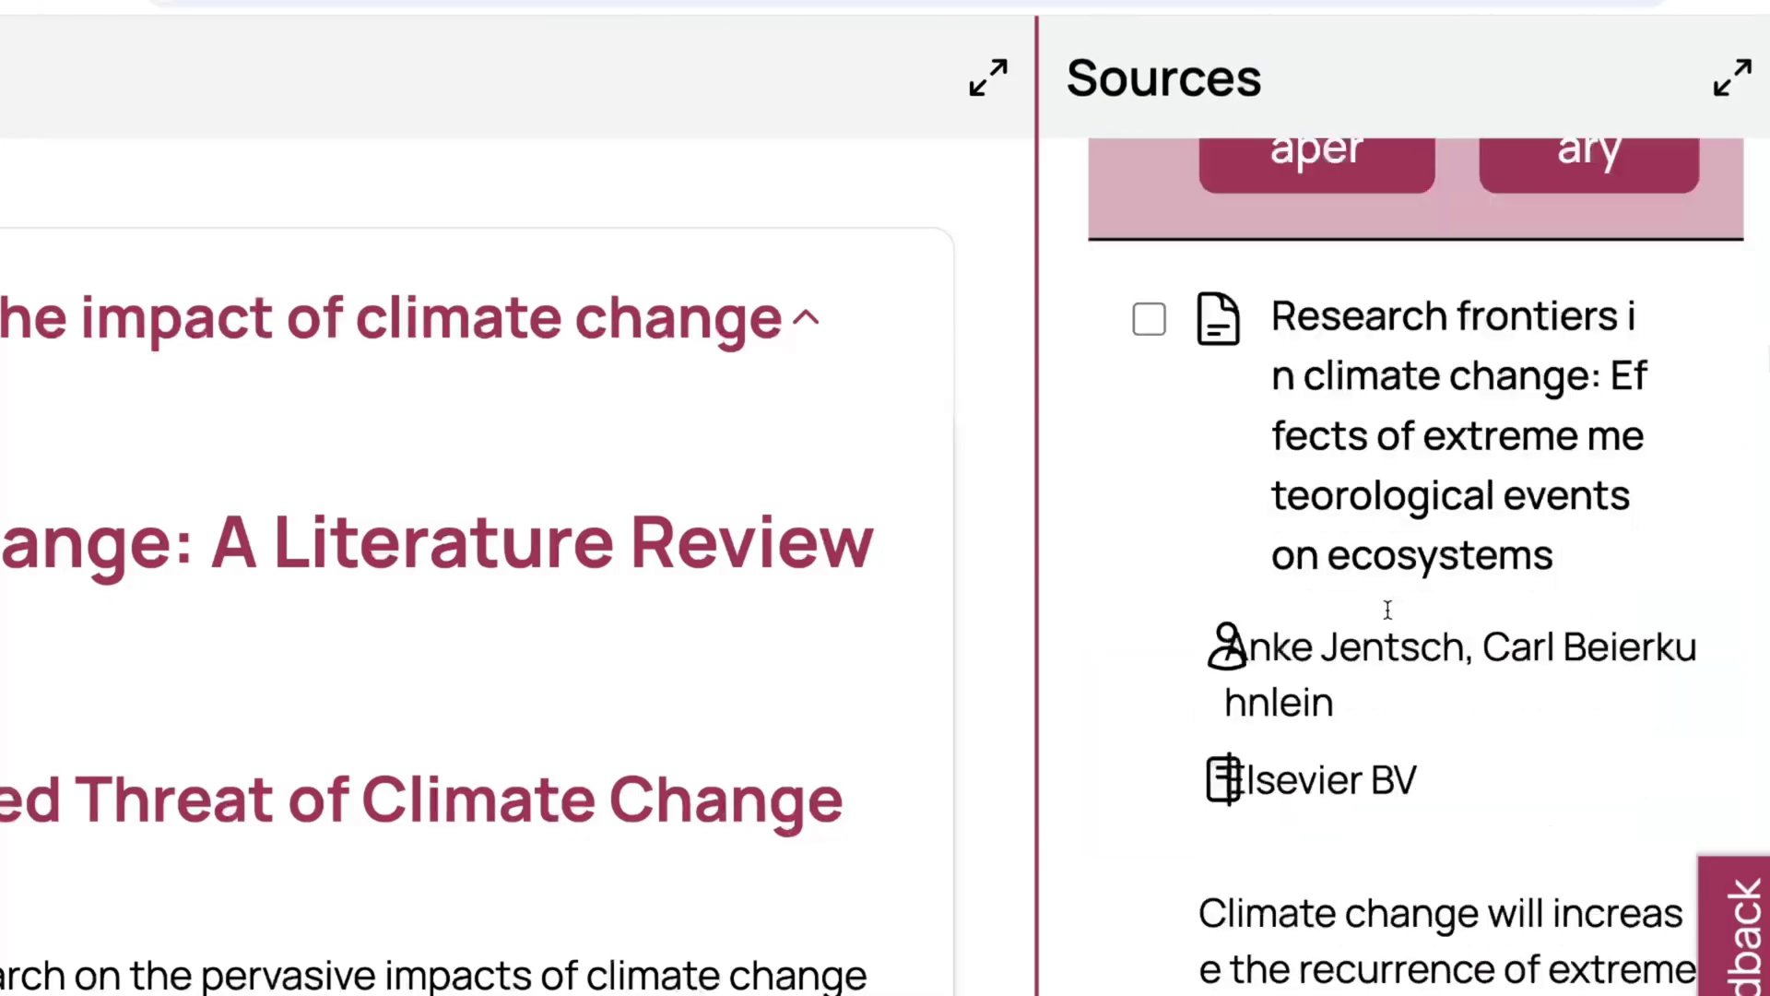
{"action": "scroll", "coordinate": [1389, 616], "scroll_direction": "down", "scroll_amount": 20}
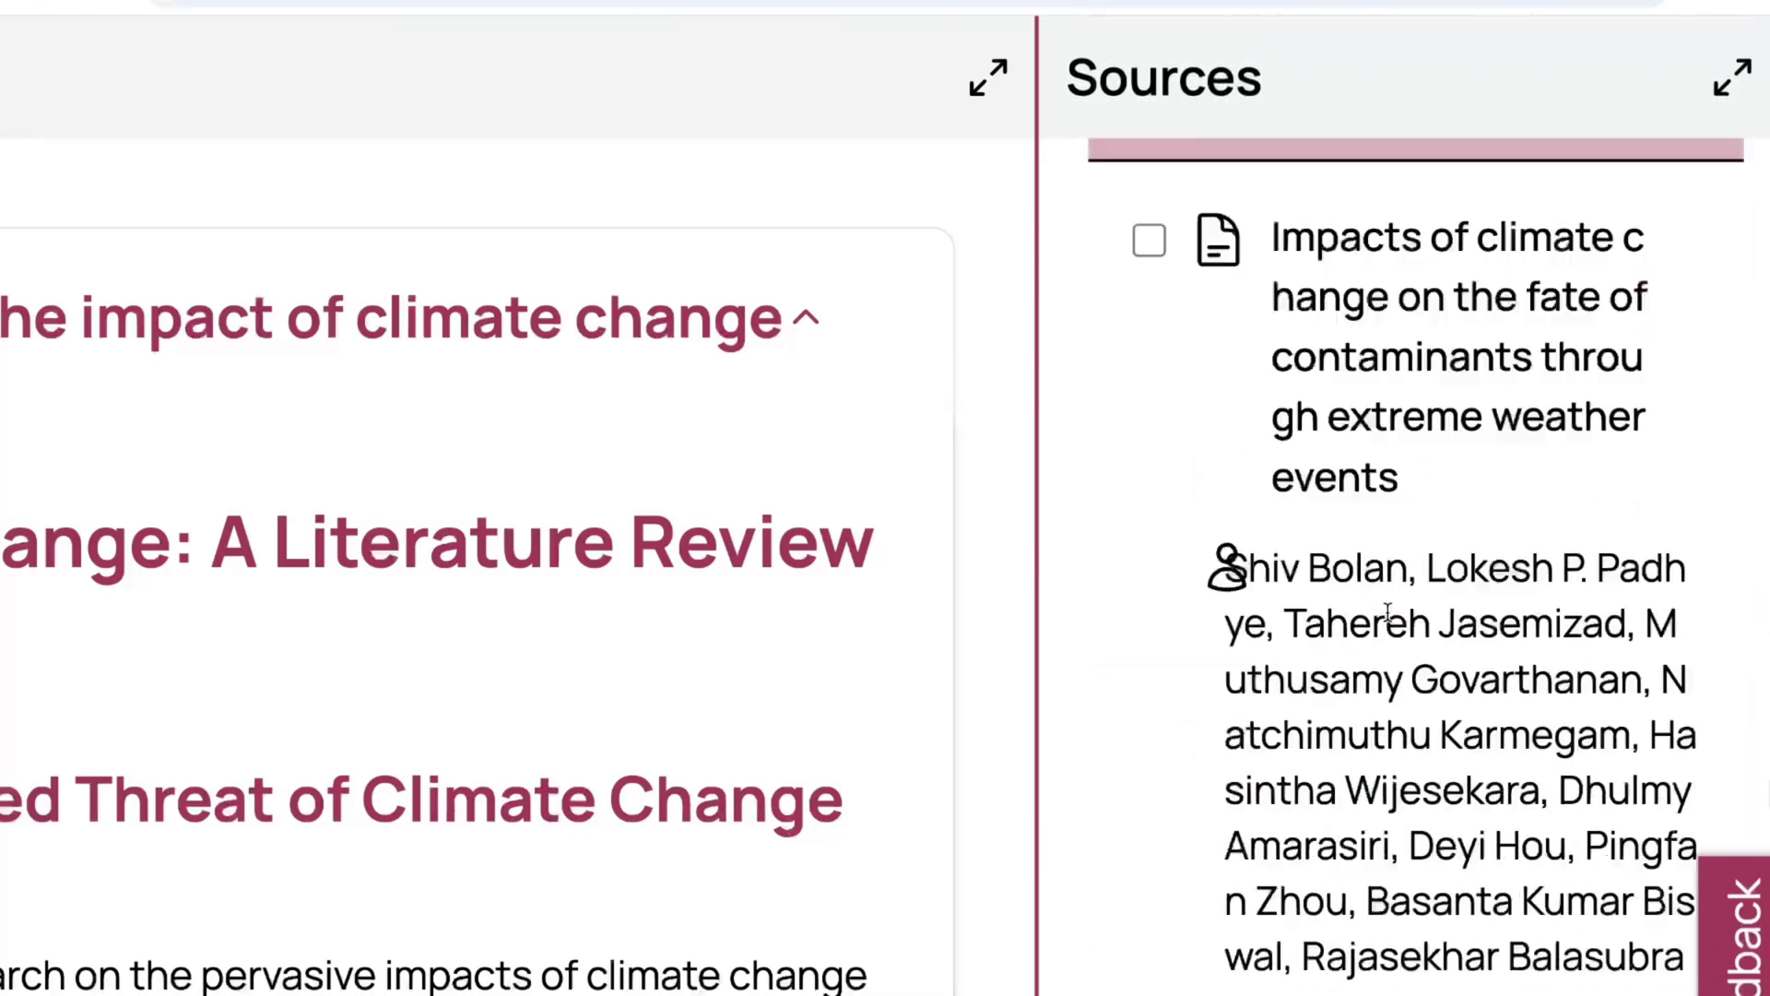
{"action": "scroll", "coordinate": [1390, 620], "scroll_direction": "down", "scroll_amount": 20}
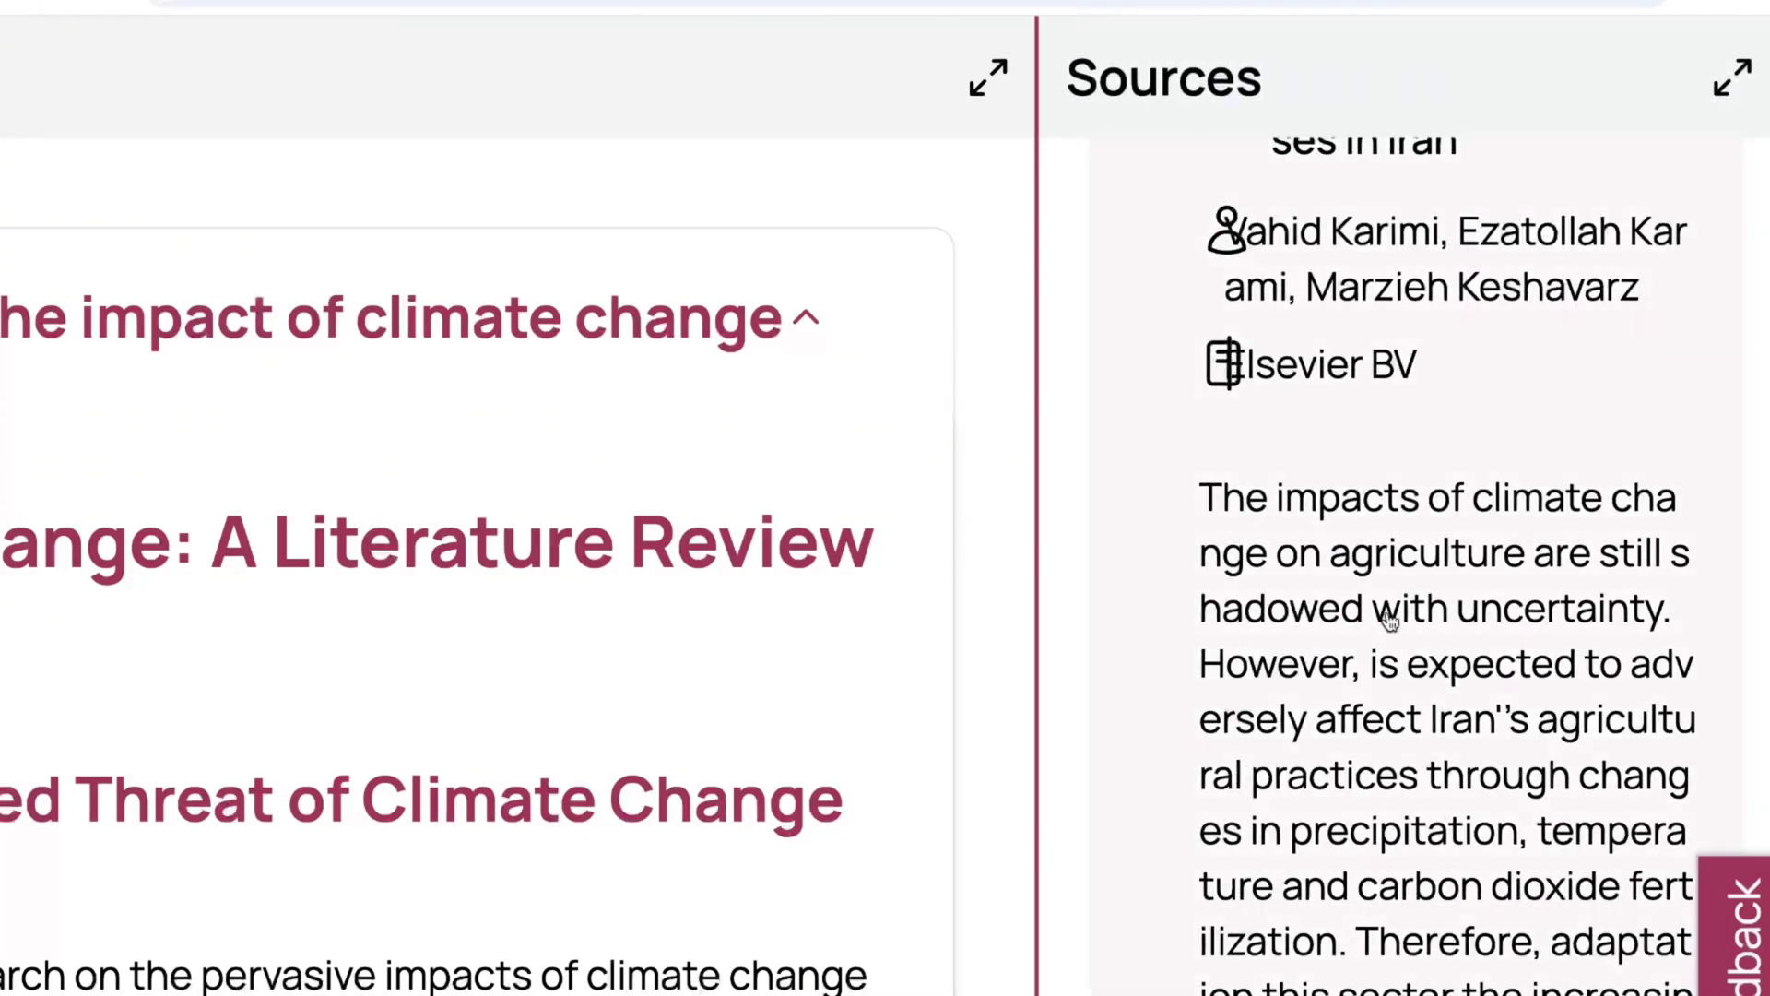
{"action": "scroll", "coordinate": [1388, 612], "scroll_direction": "down", "scroll_amount": 3}
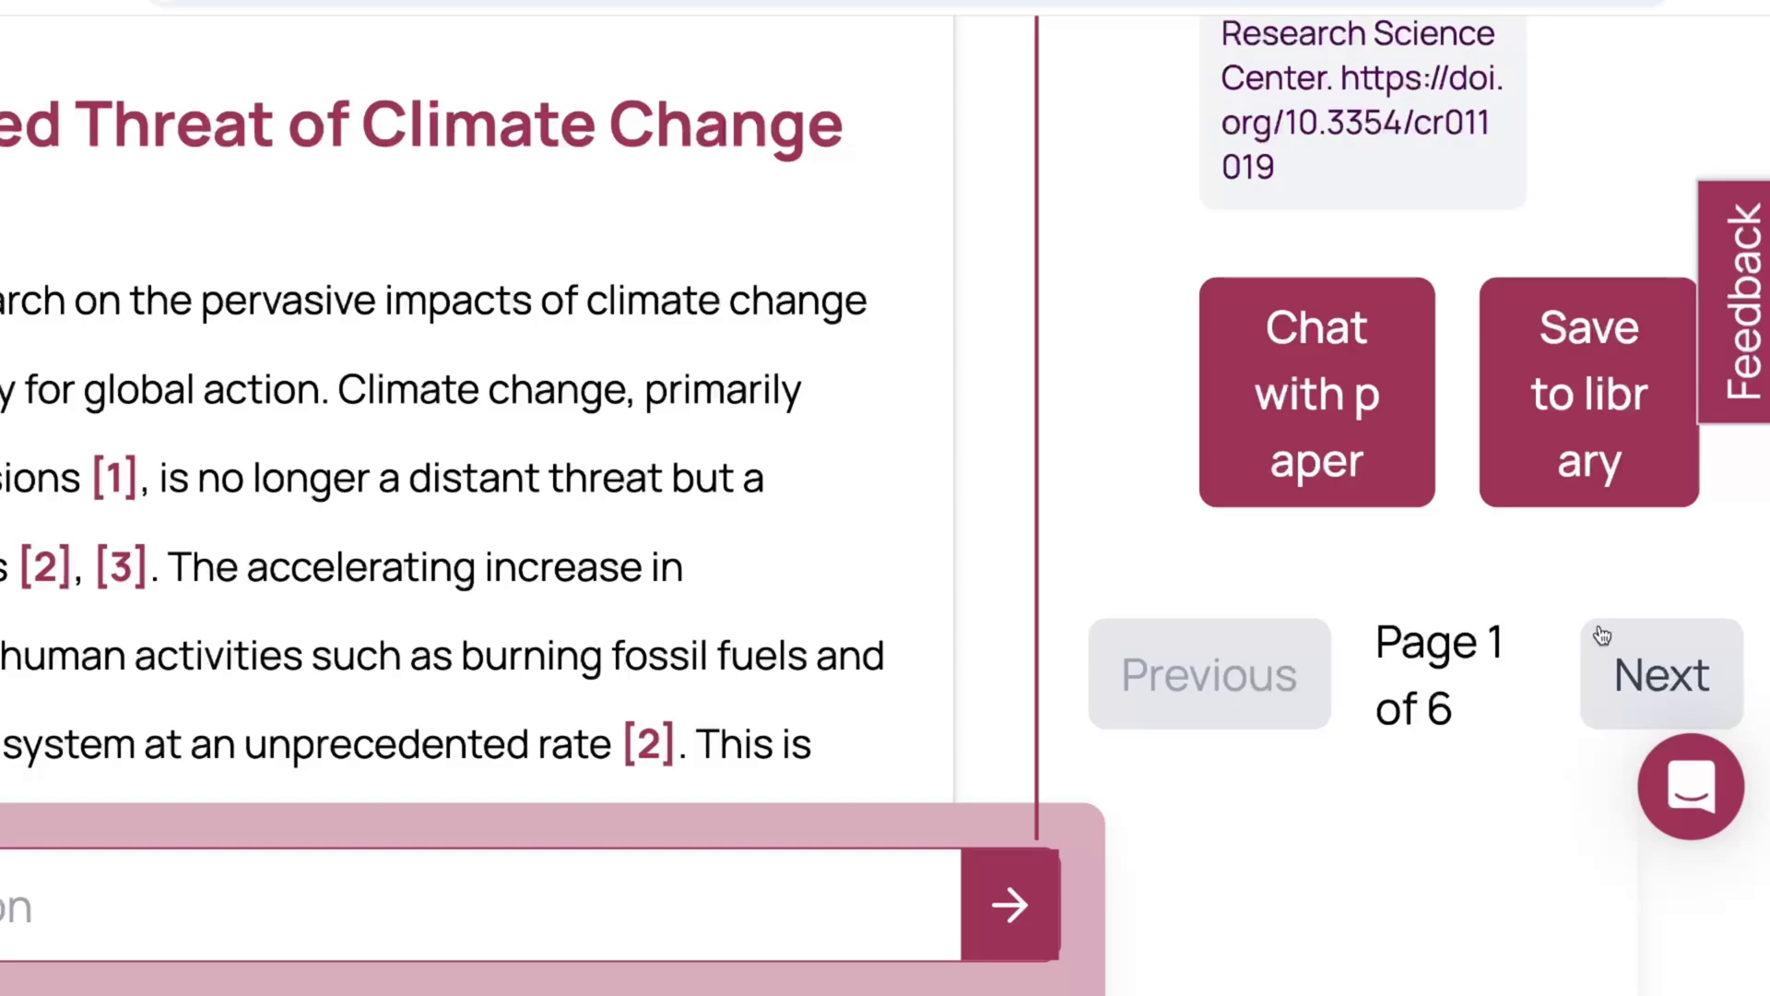
{"action": "left_click", "coordinate": [1602, 634]}
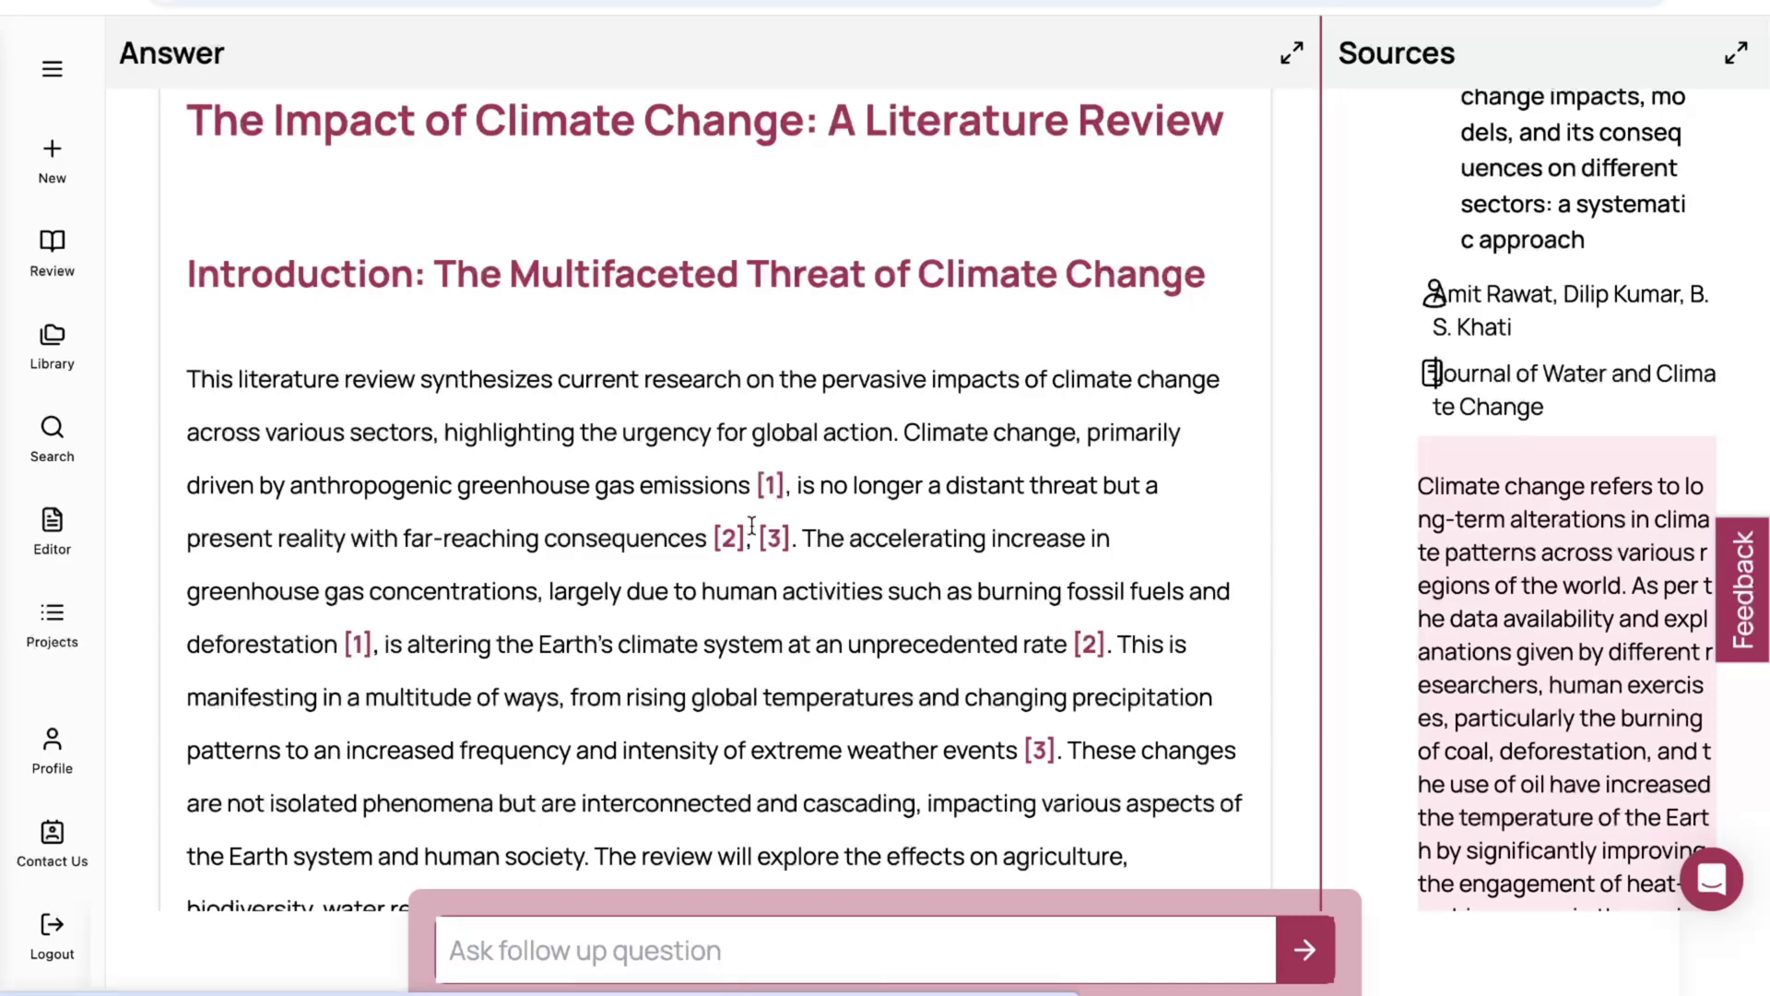
Open the source behind citation [2], highlight the introduction's sentence it supports, and read on through the agriculture section.
{"action": "left_click", "coordinate": [730, 540]}
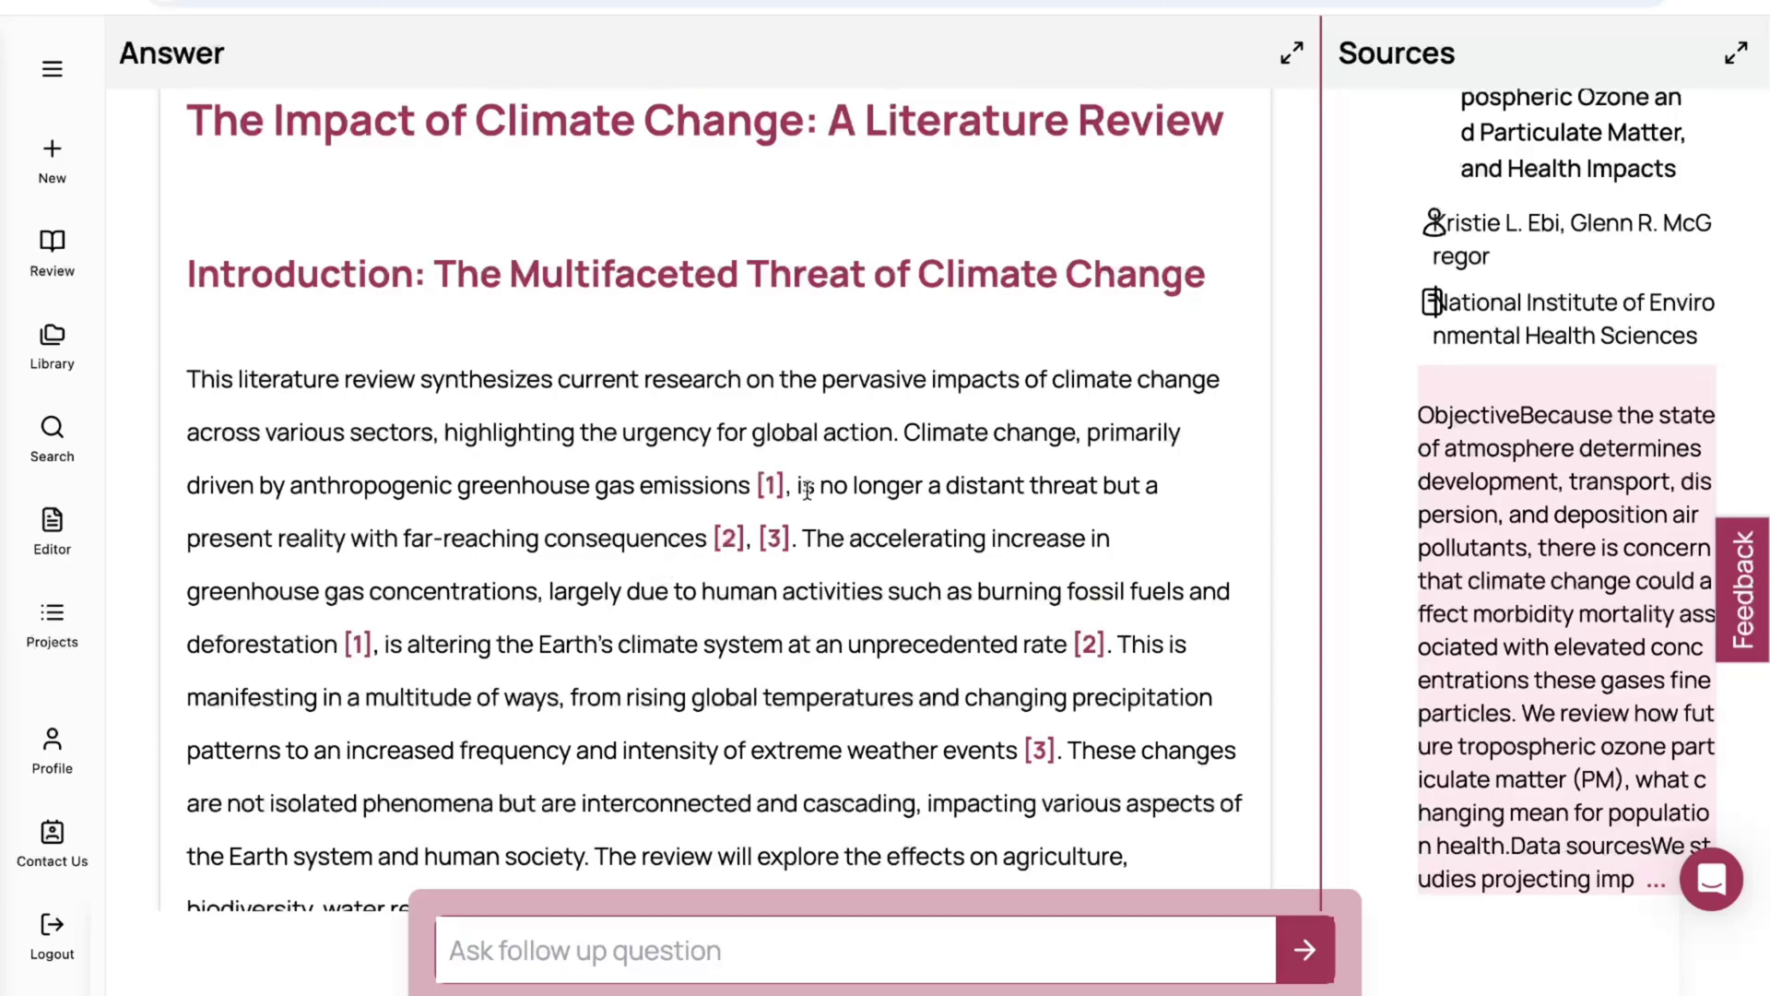
{"action": "left_click_drag", "start_coordinate": [796, 485], "coordinate": [707, 524]}
{"action": "left_click", "coordinate": [925, 671]}
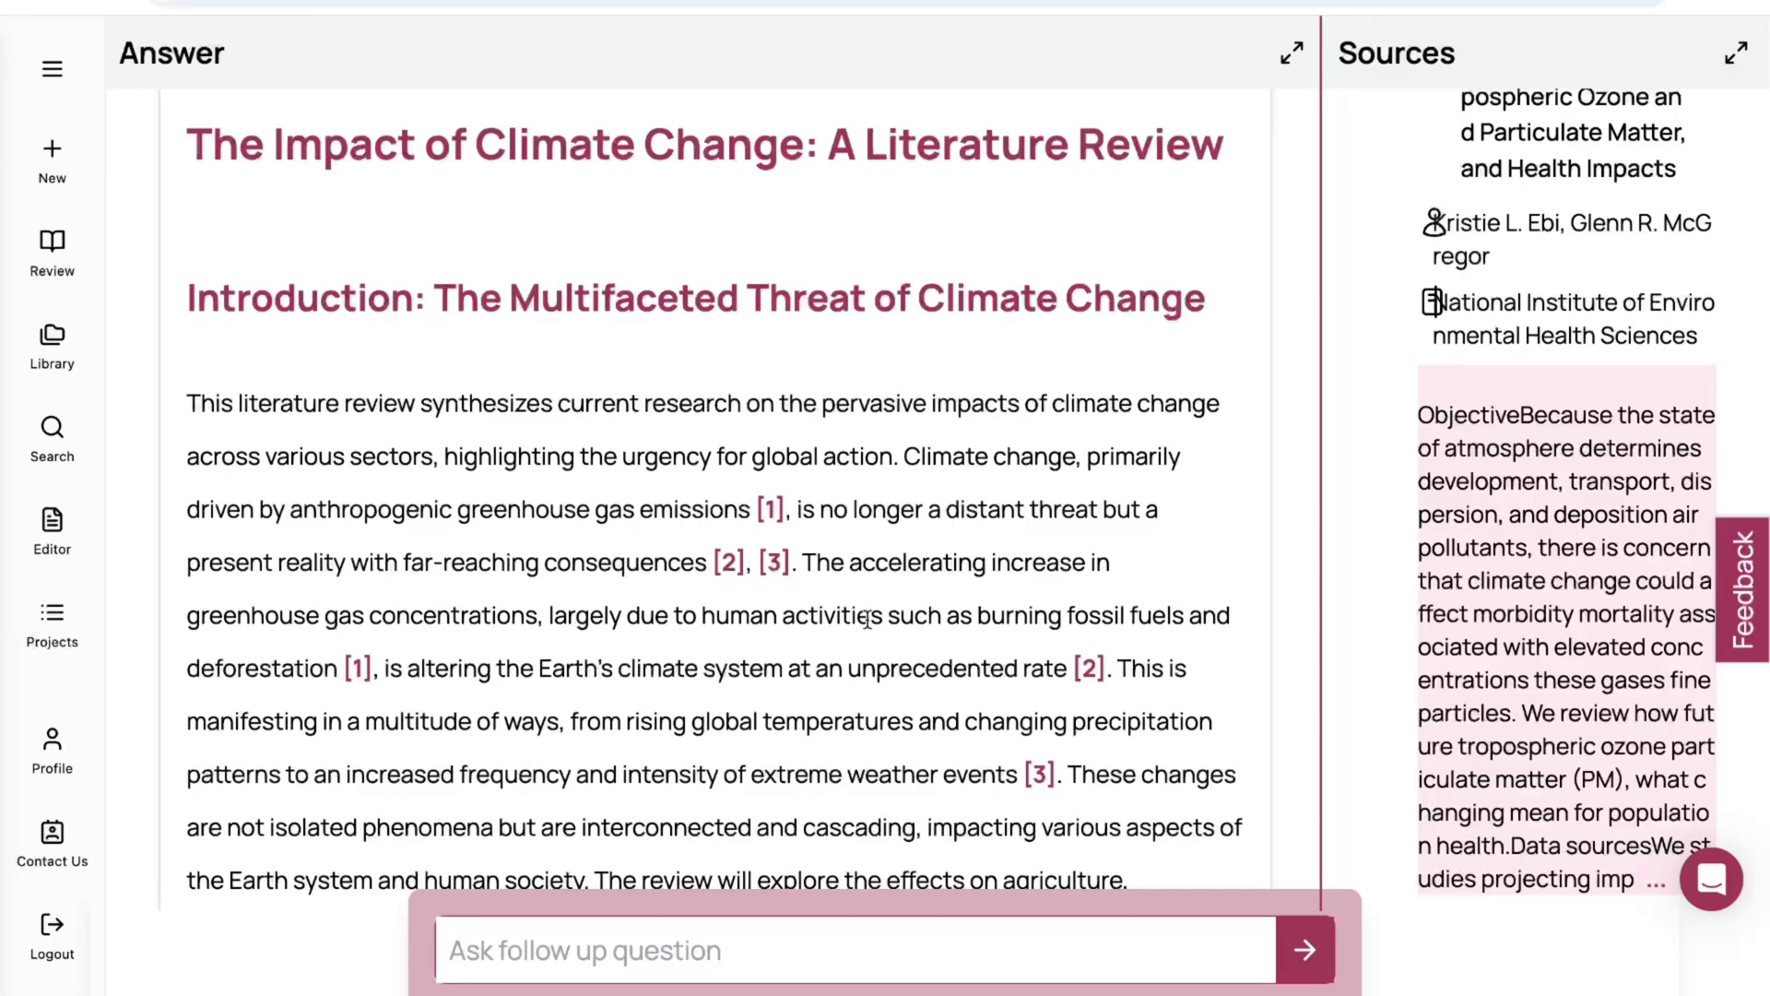
{"action": "scroll", "coordinate": [867, 620], "scroll_direction": "down", "scroll_amount": 15}
{"action": "scroll", "coordinate": [928, 553], "scroll_direction": "down", "scroll_amount": 7}
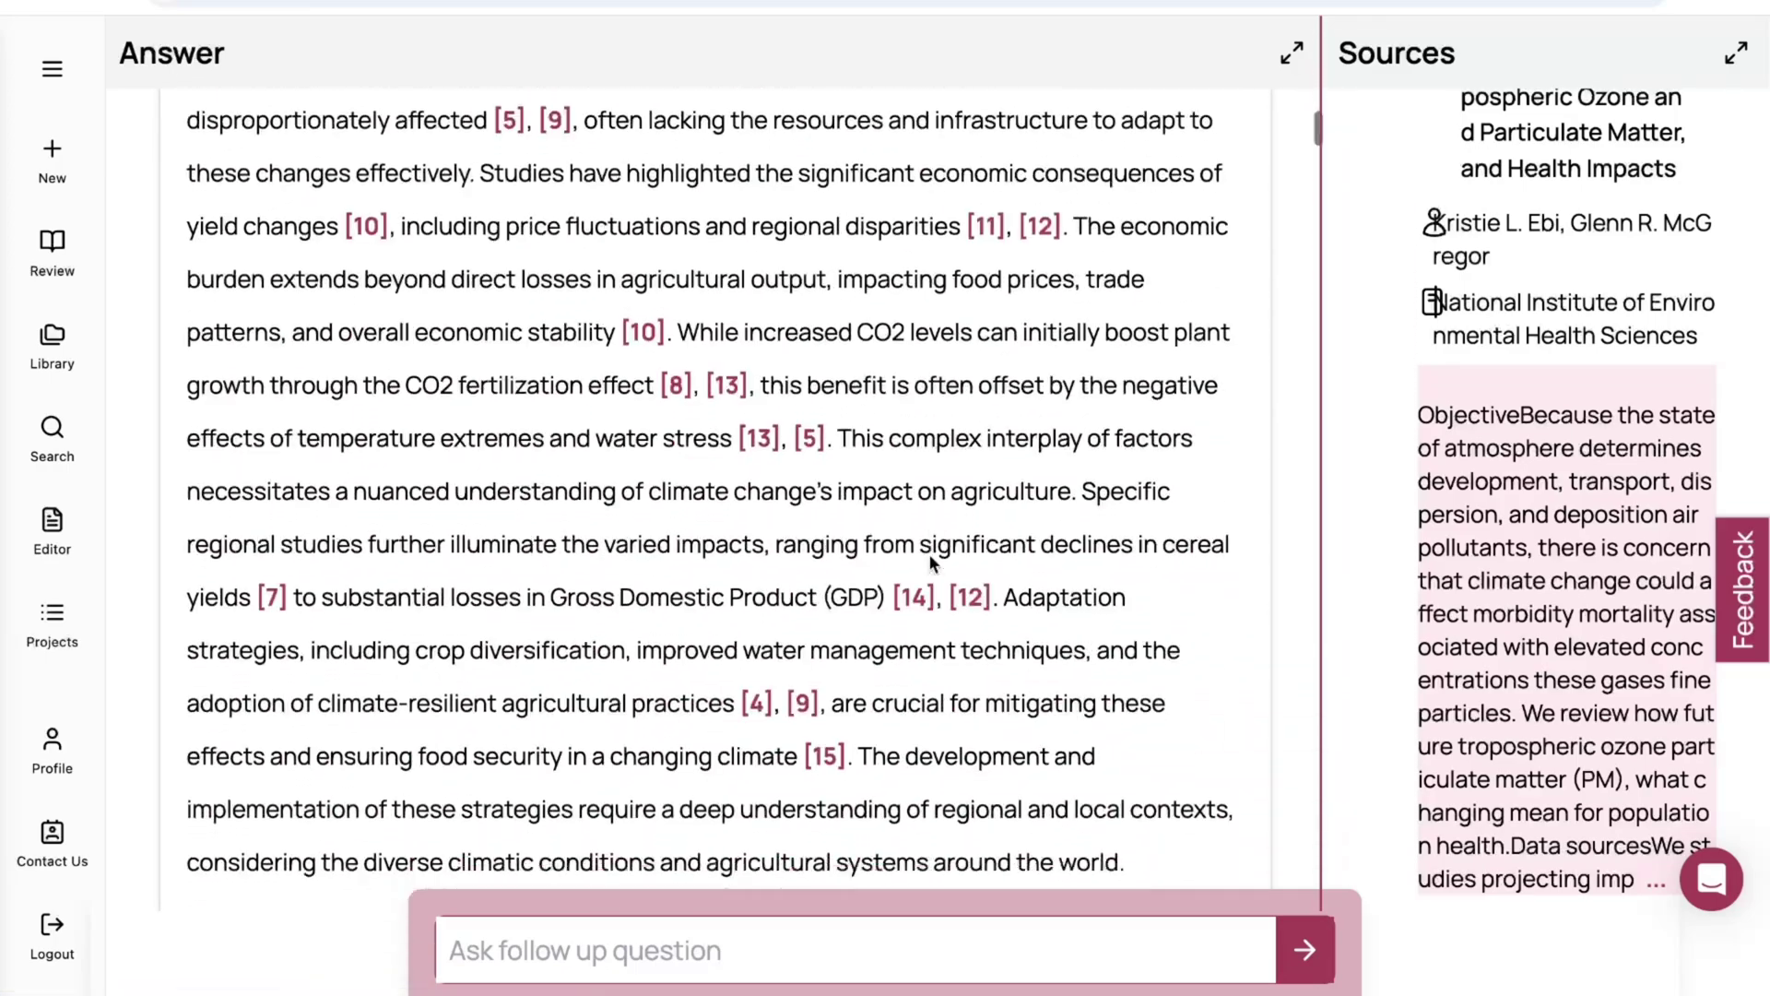
Examine the Free Forever plan on the pricing page, highlighting its literature review and document upload allowances.
{"action": "scroll", "coordinate": [928, 553], "scroll_direction": "down", "scroll_amount": 7}
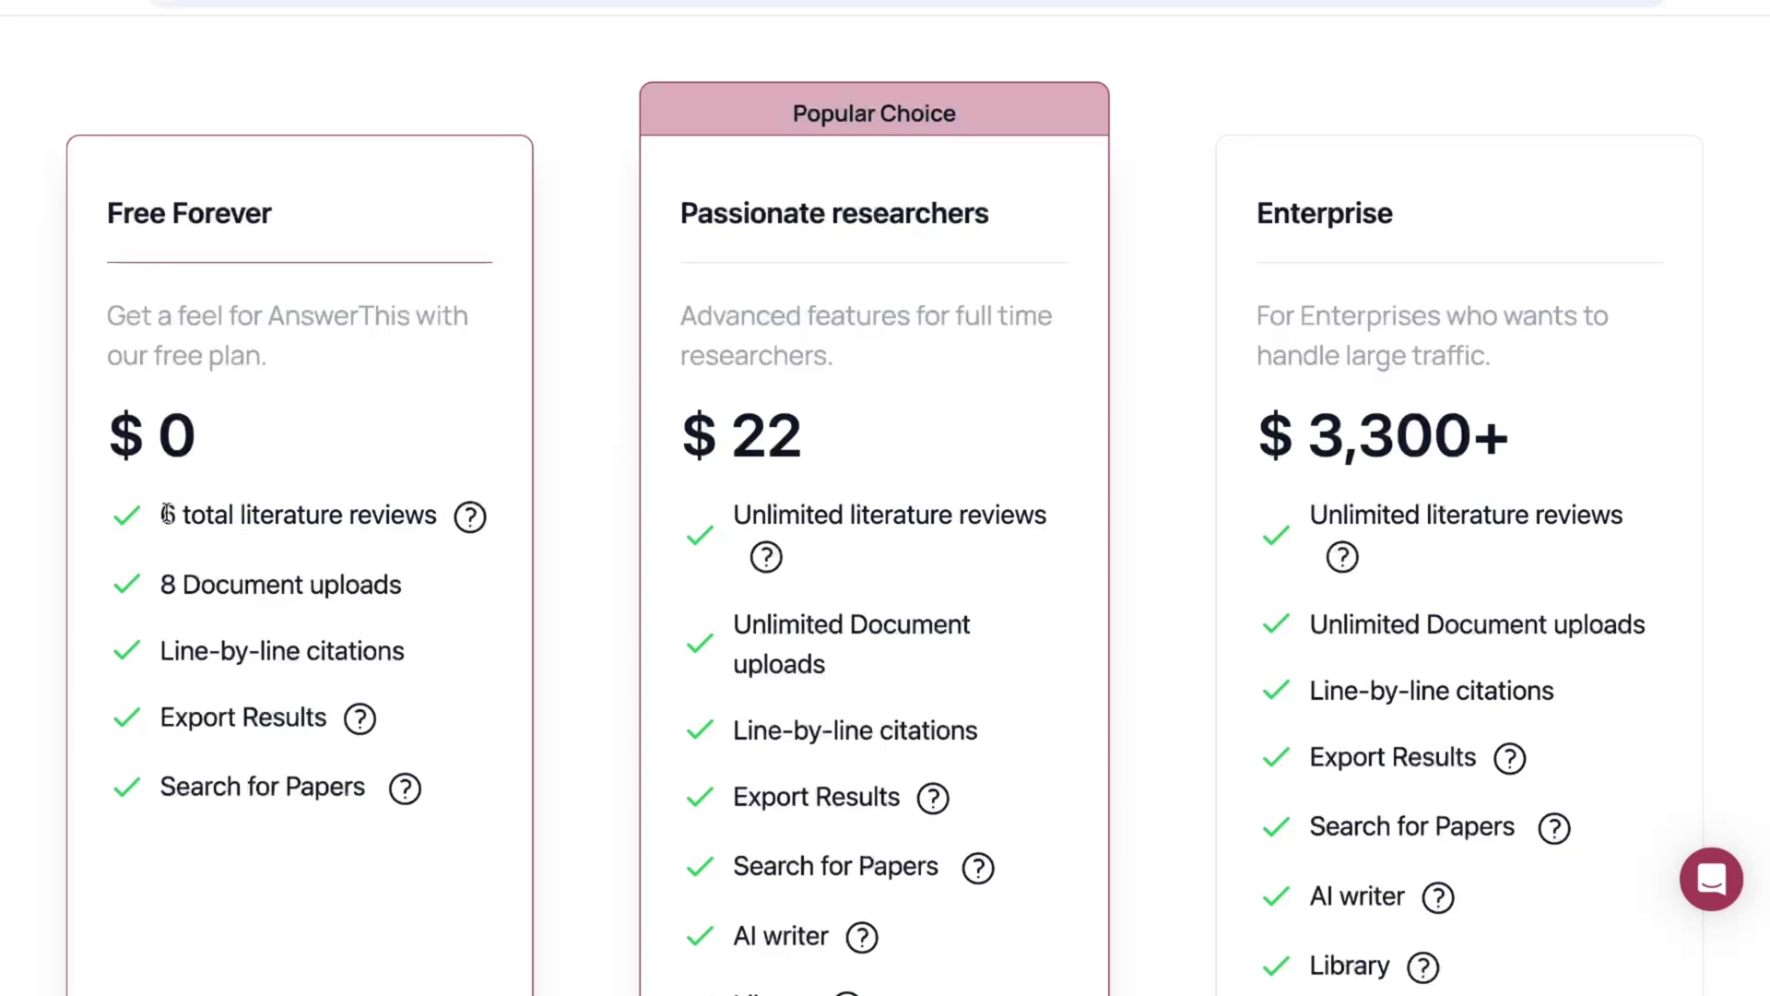
{"action": "left_click_drag", "start_coordinate": [163, 514], "coordinate": [421, 501]}
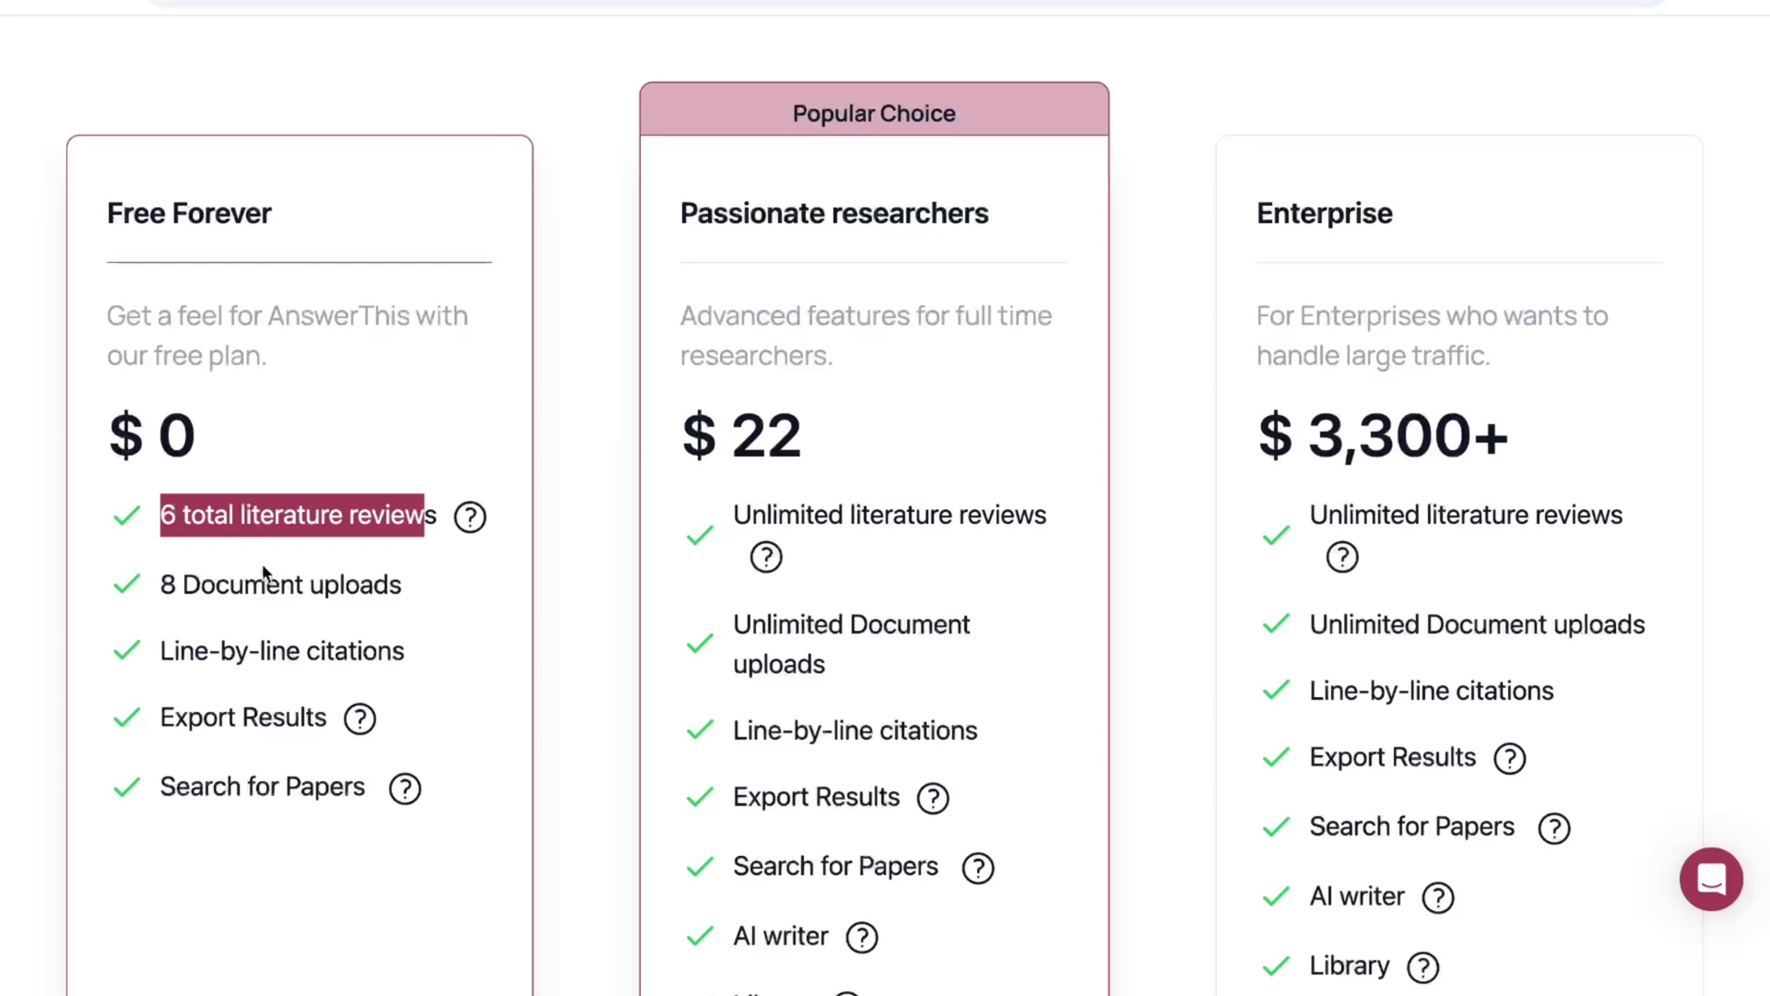
{"action": "left_click_drag", "start_coordinate": [319, 574], "coordinate": [406, 568]}
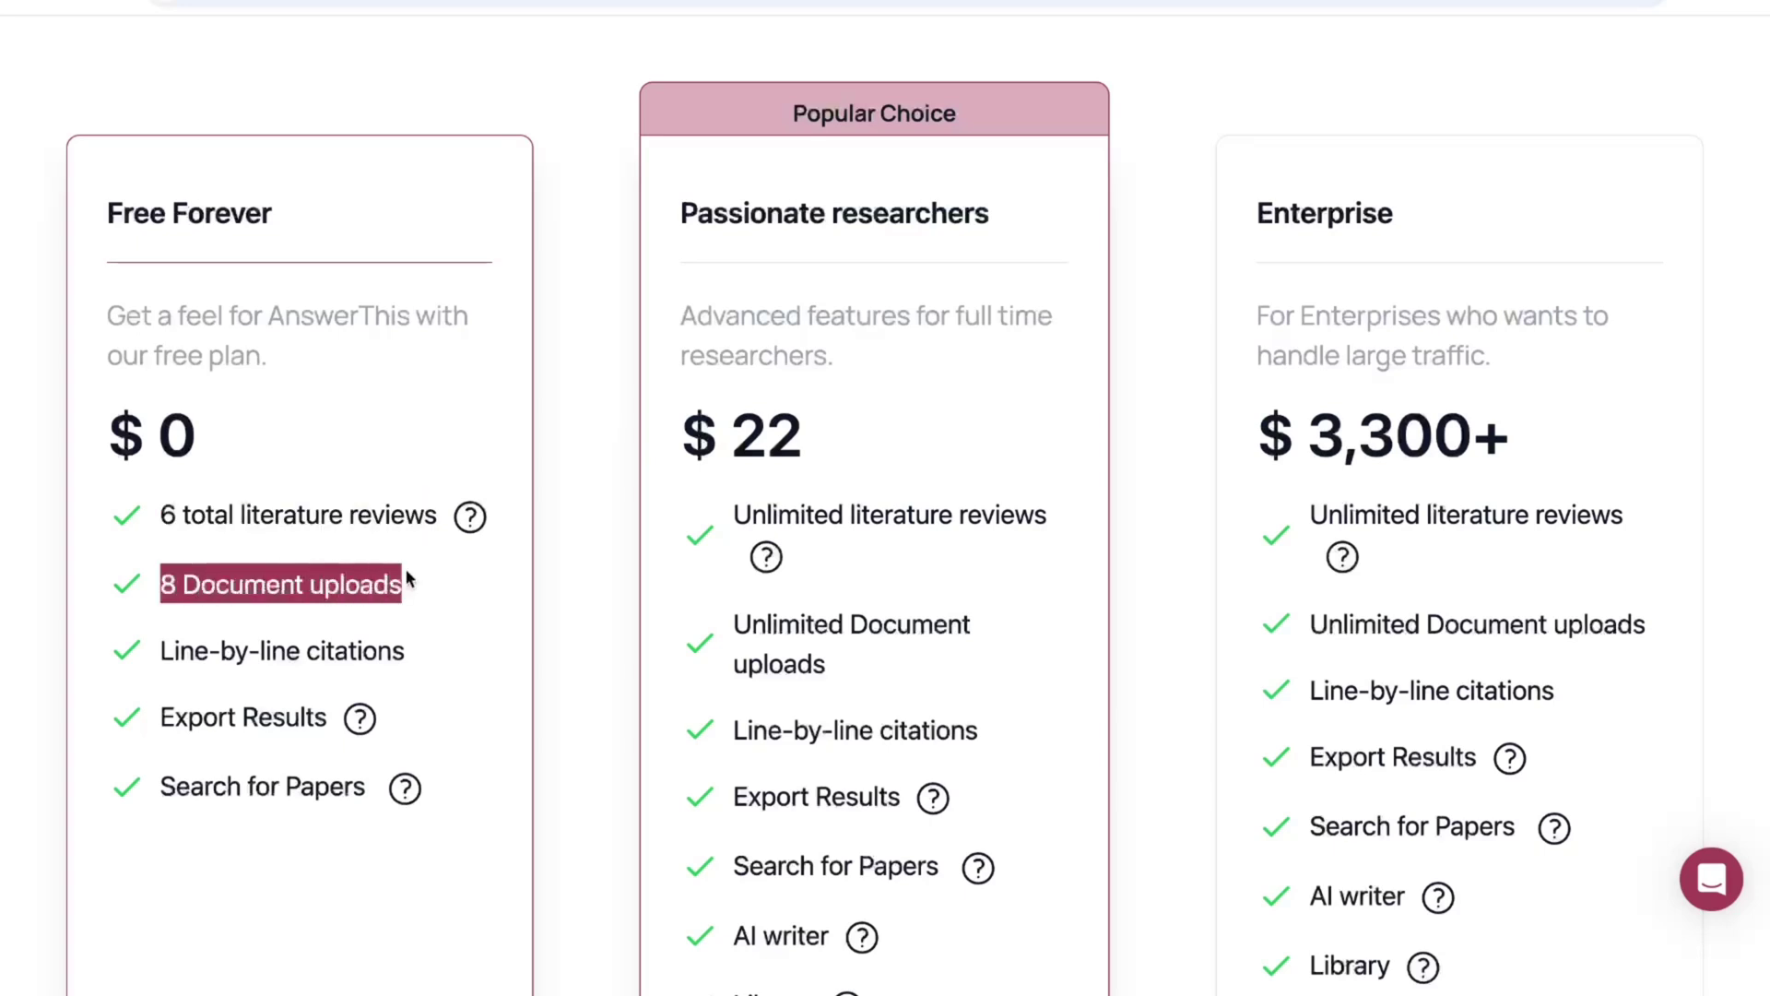
{"action": "left_click", "coordinate": [327, 651]}
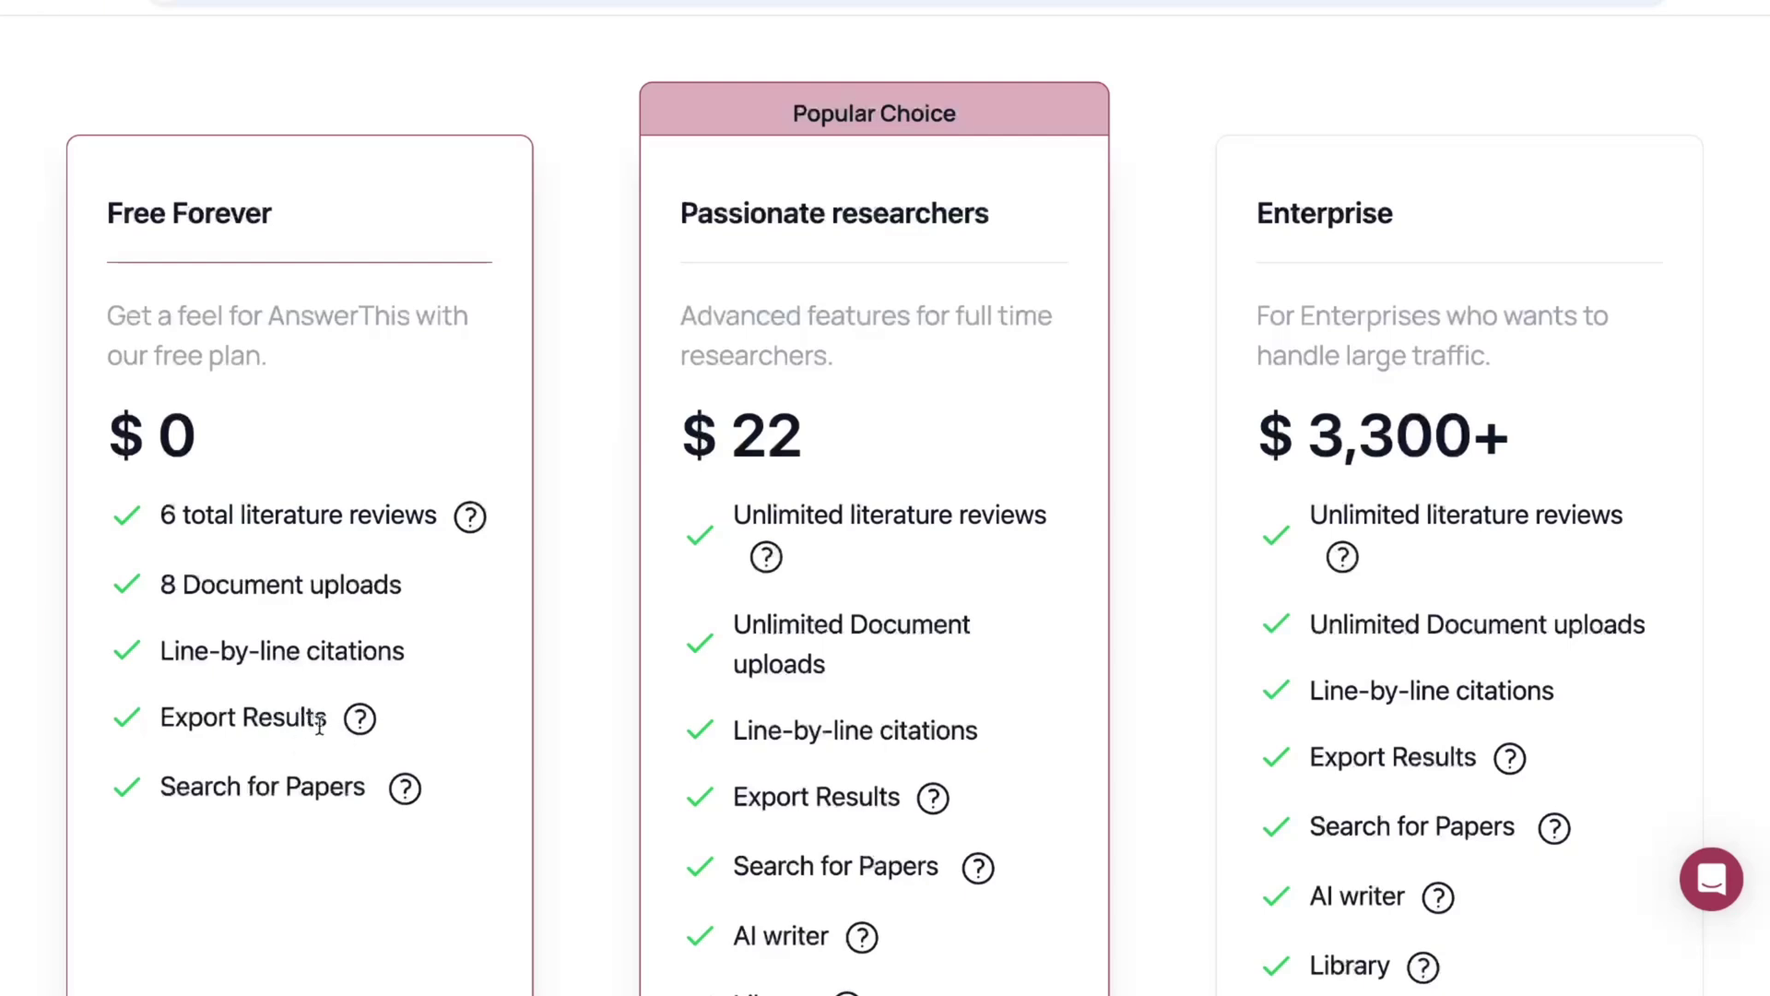
Read the Passionate researchers plan's full feature list, highlighting its literature reviews, document uploads and line-by-line citations, and return to the plan's heading.
{"action": "scroll", "coordinate": [269, 787], "scroll_direction": "down", "scroll_amount": 2}
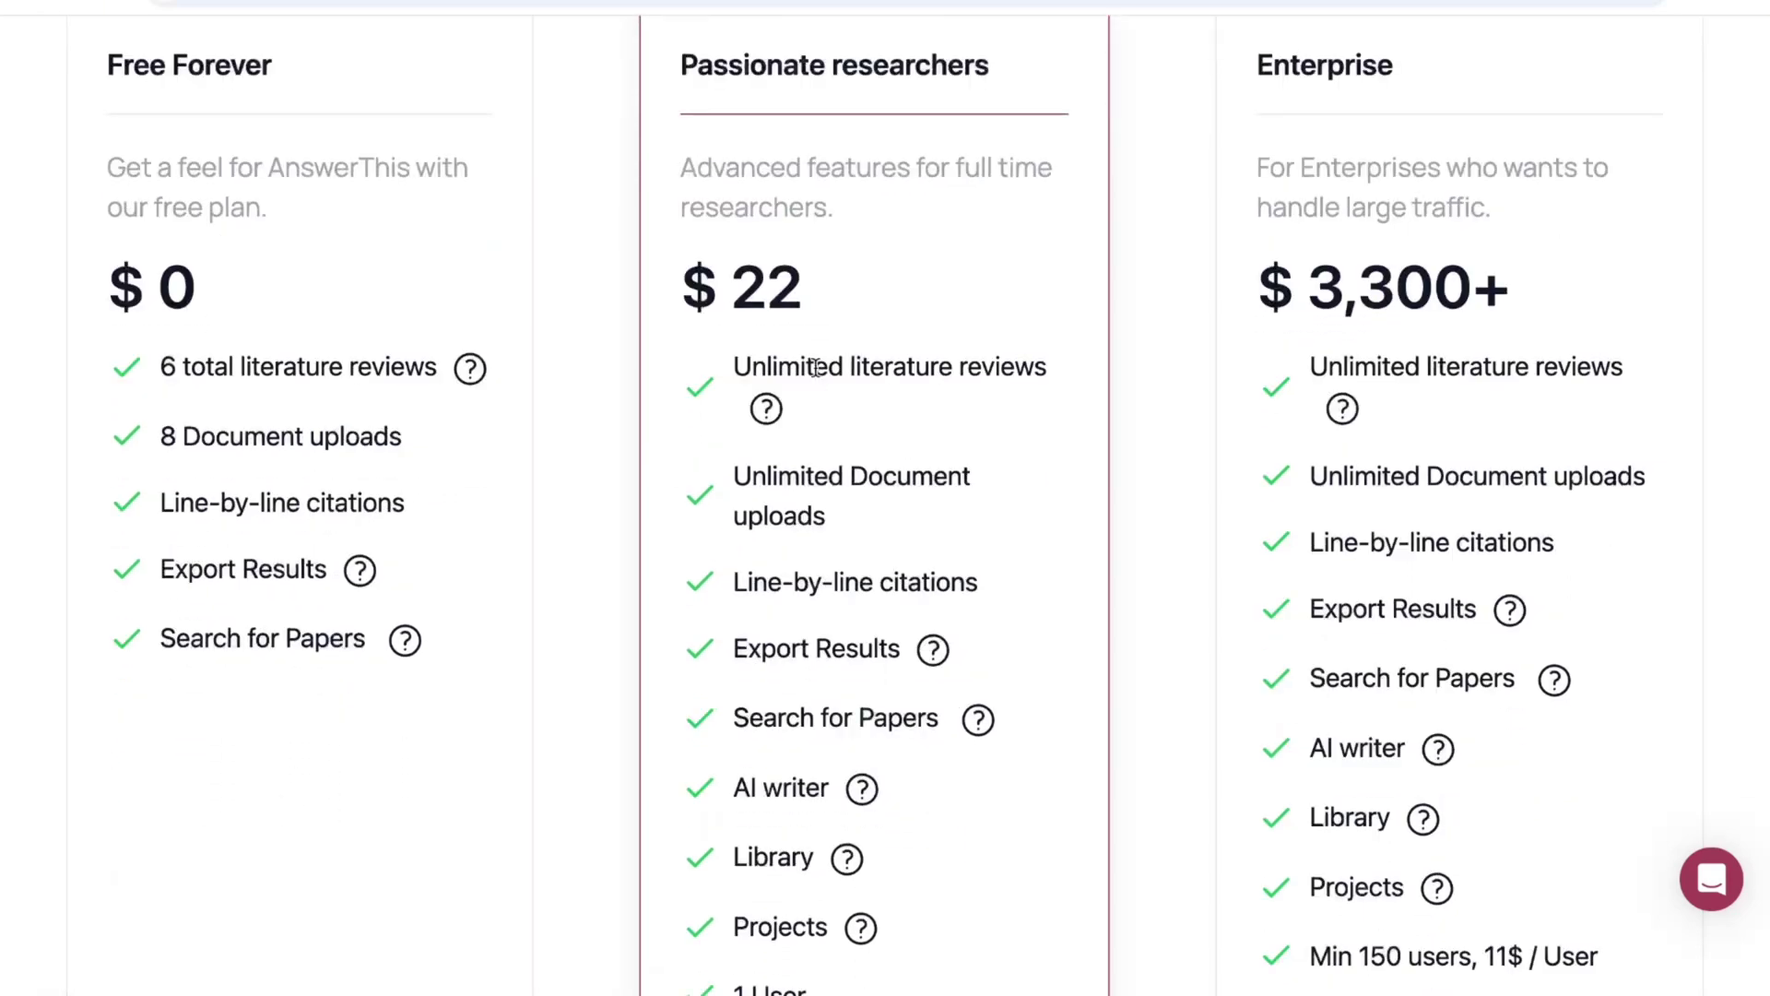
{"action": "scroll", "coordinate": [815, 367], "scroll_direction": "up", "scroll_amount": 1}
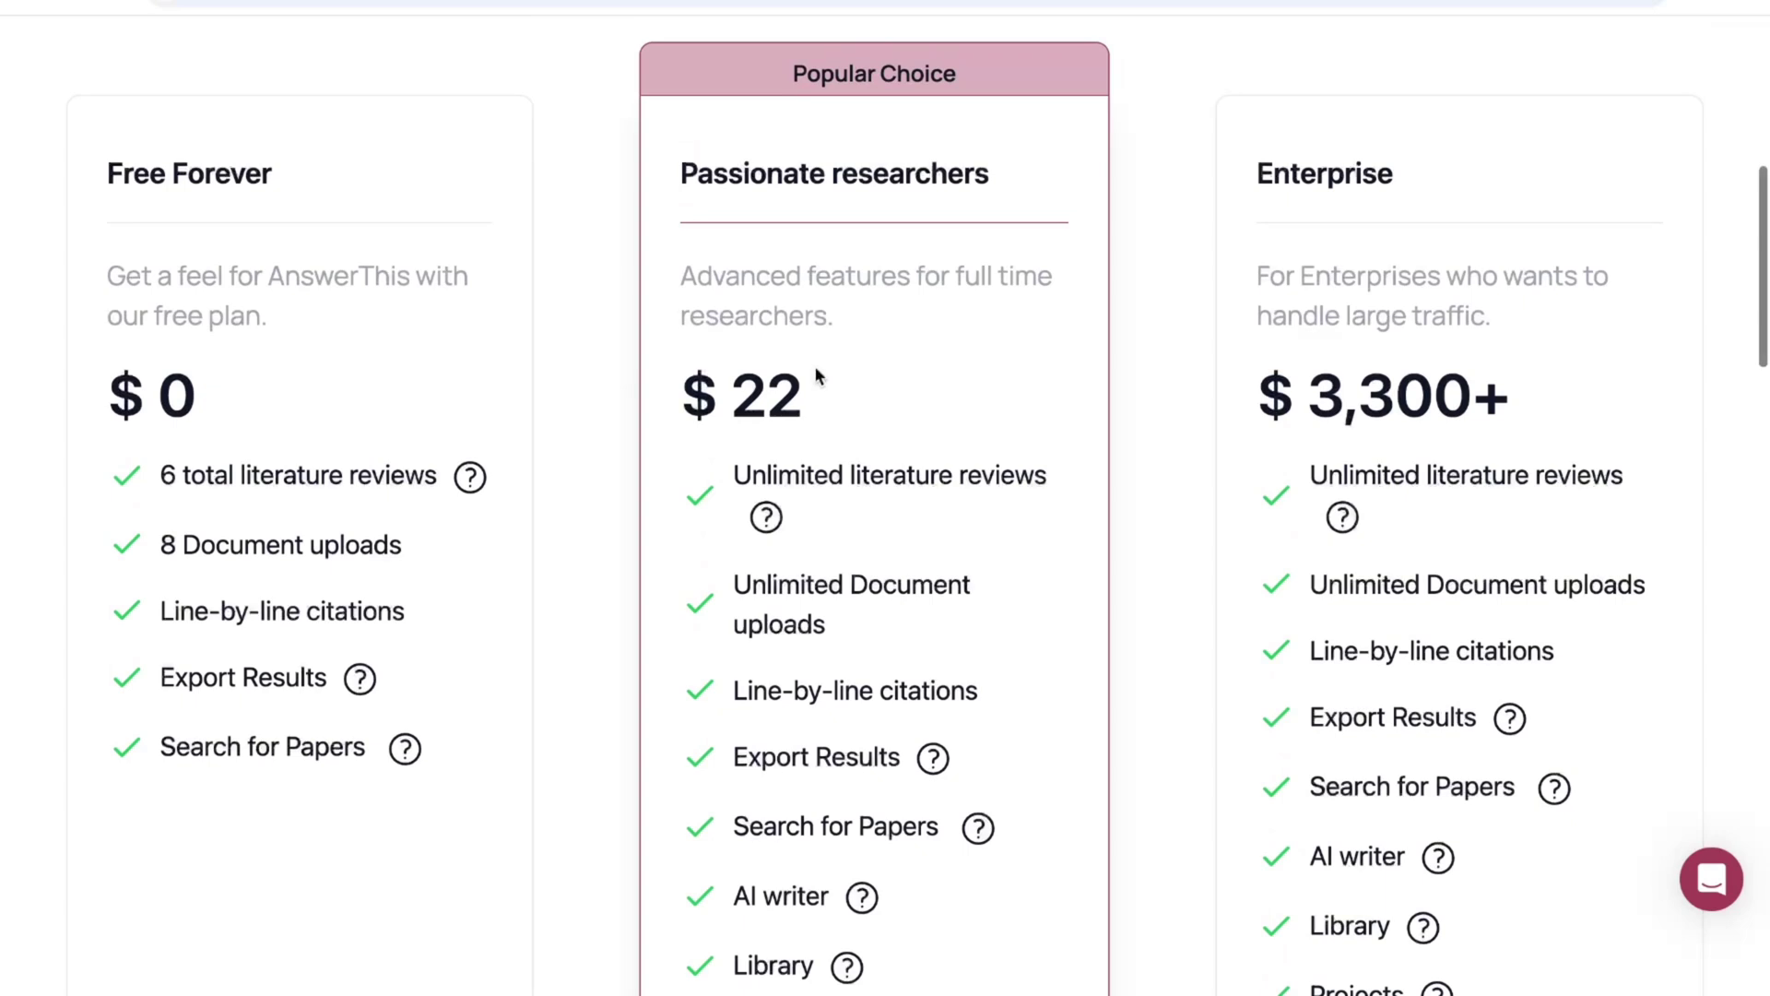
{"action": "scroll", "coordinate": [816, 374], "scroll_direction": "down", "scroll_amount": 1}
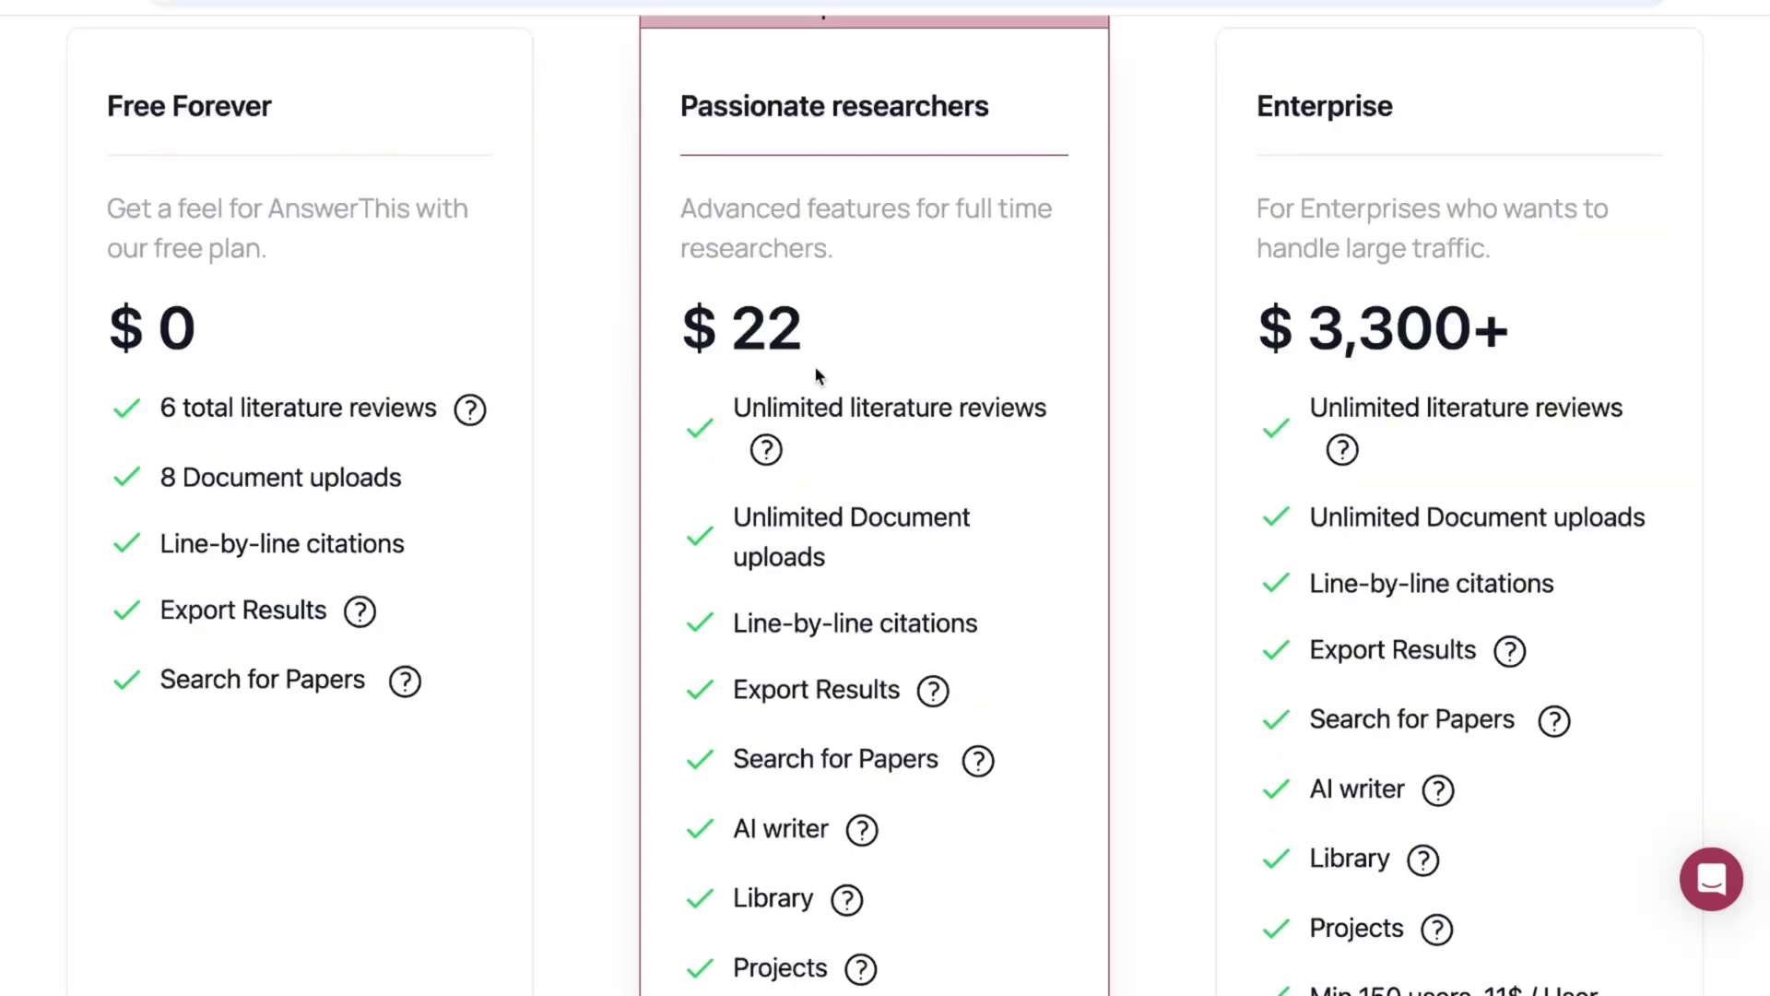
{"action": "left_click_drag", "start_coordinate": [735, 408], "coordinate": [1039, 409]}
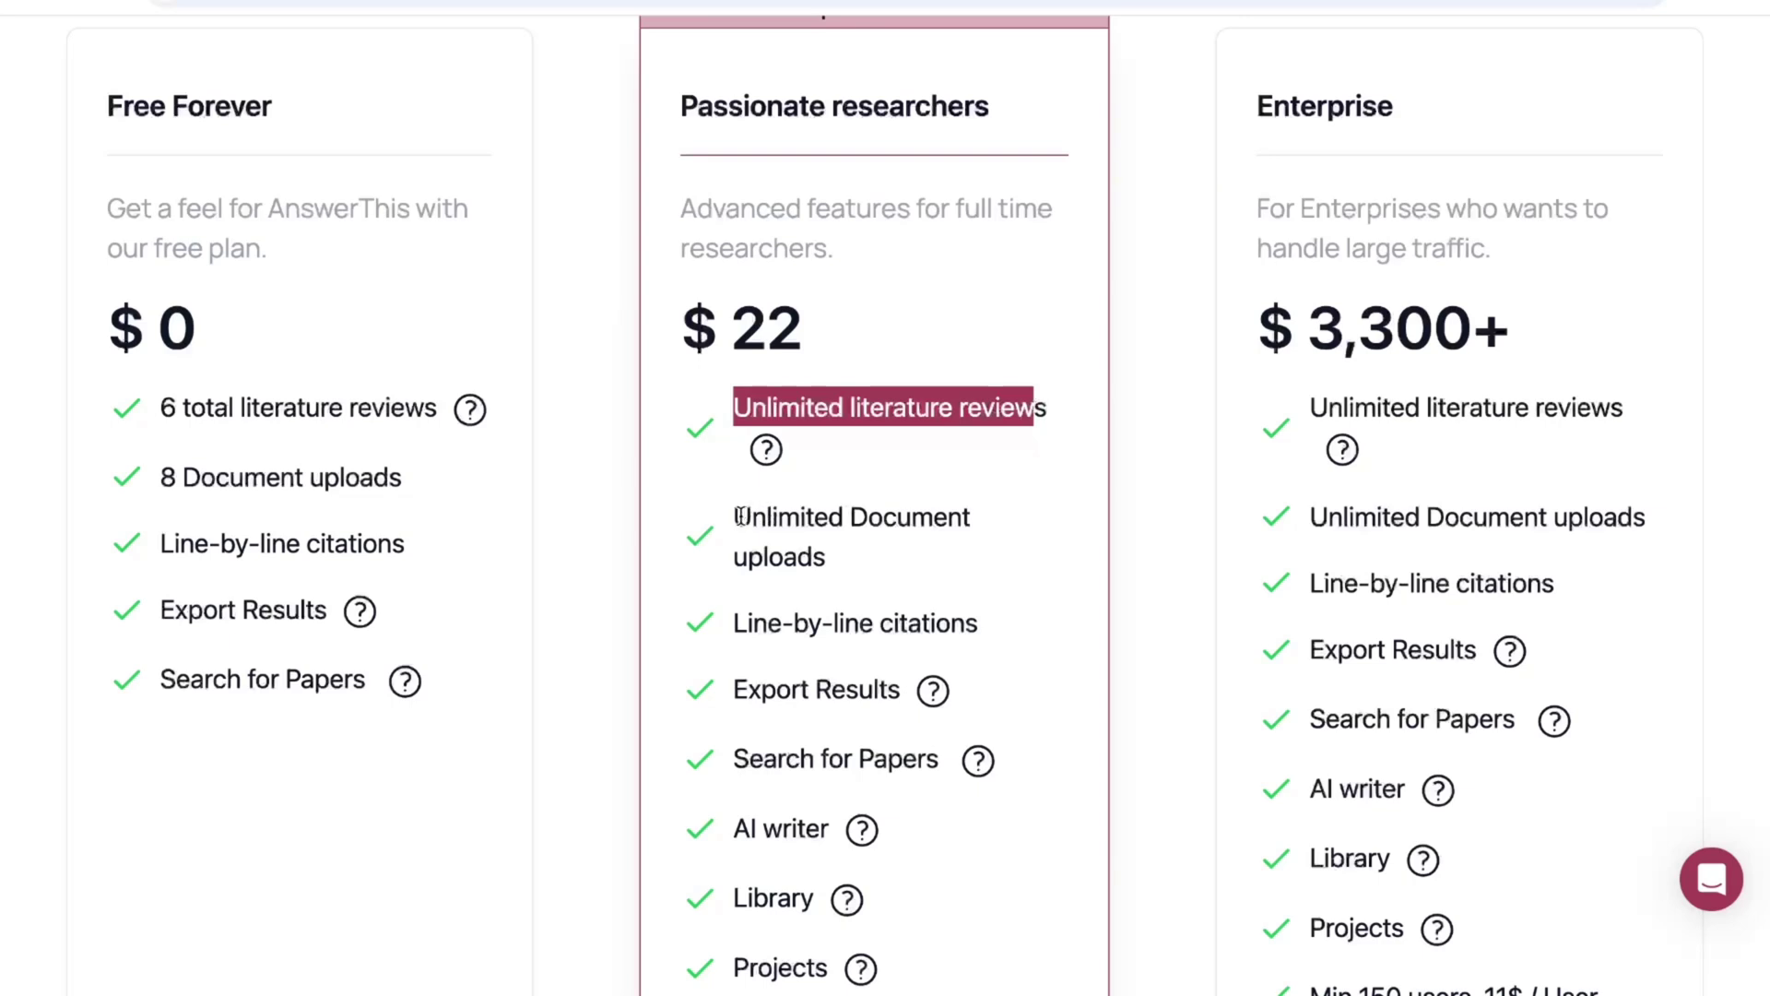
{"action": "left_click_drag", "start_coordinate": [740, 516], "coordinate": [871, 557]}
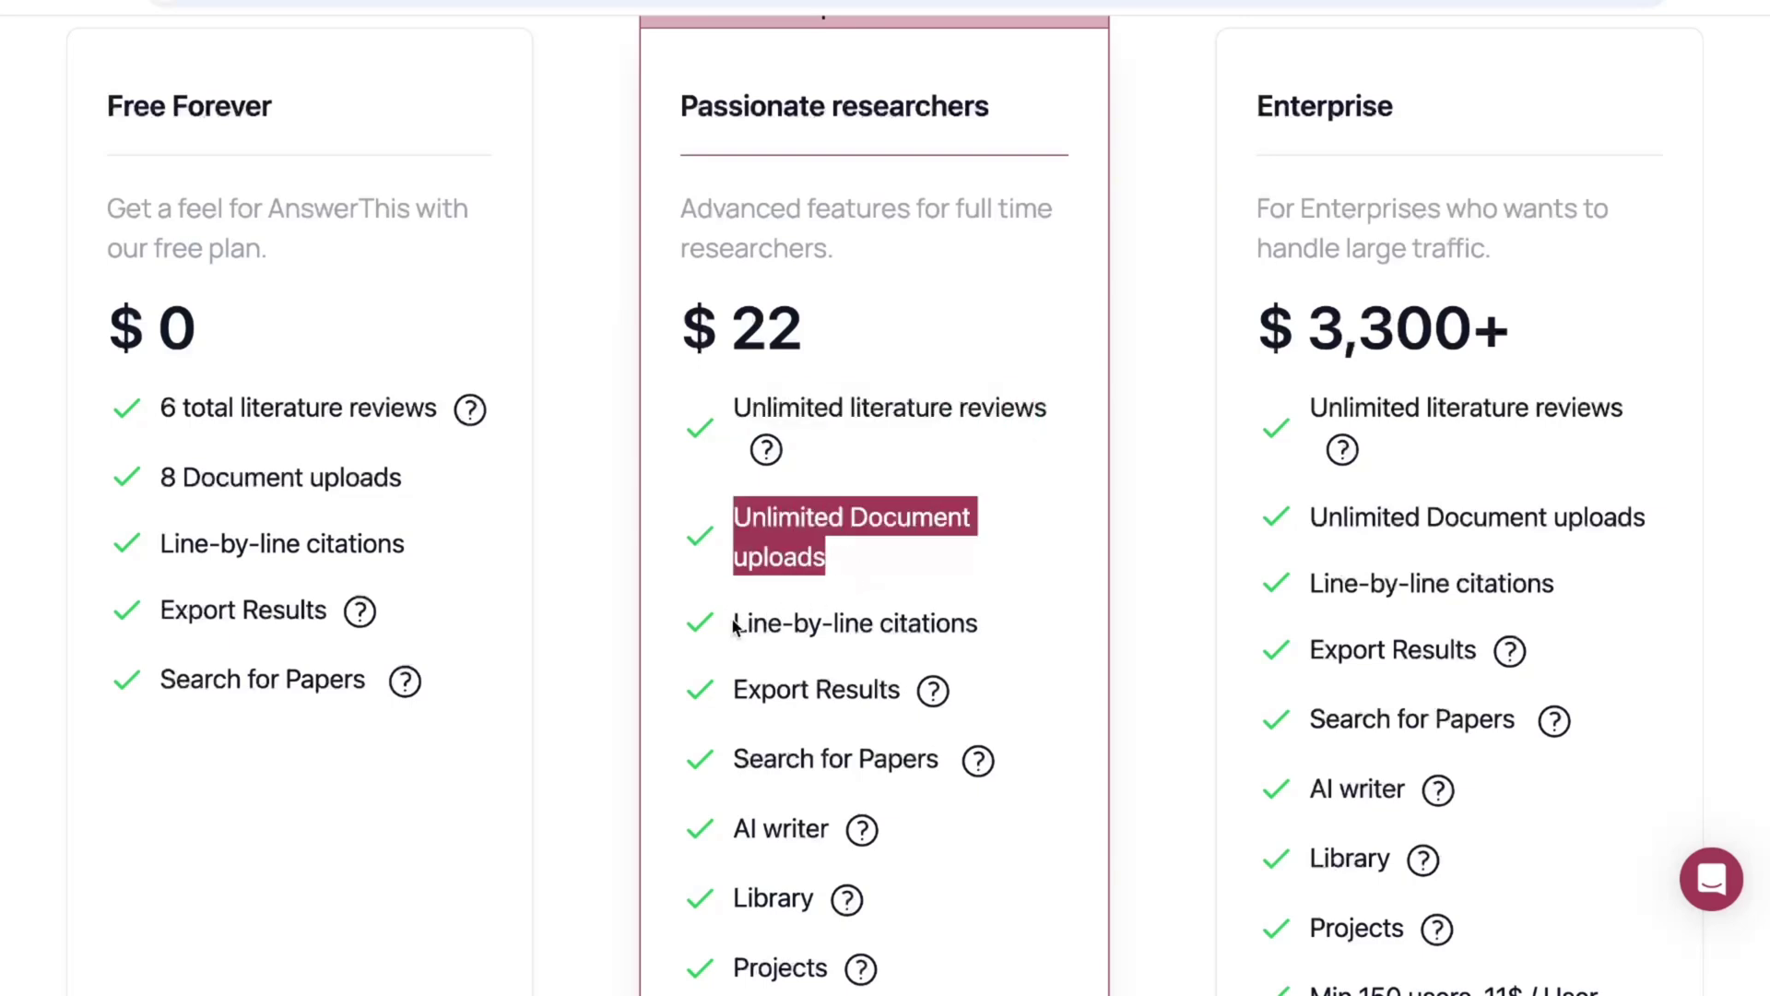
{"action": "left_click_drag", "start_coordinate": [735, 625], "coordinate": [1015, 625]}
{"action": "scroll", "coordinate": [845, 708], "scroll_direction": "down", "scroll_amount": 1}
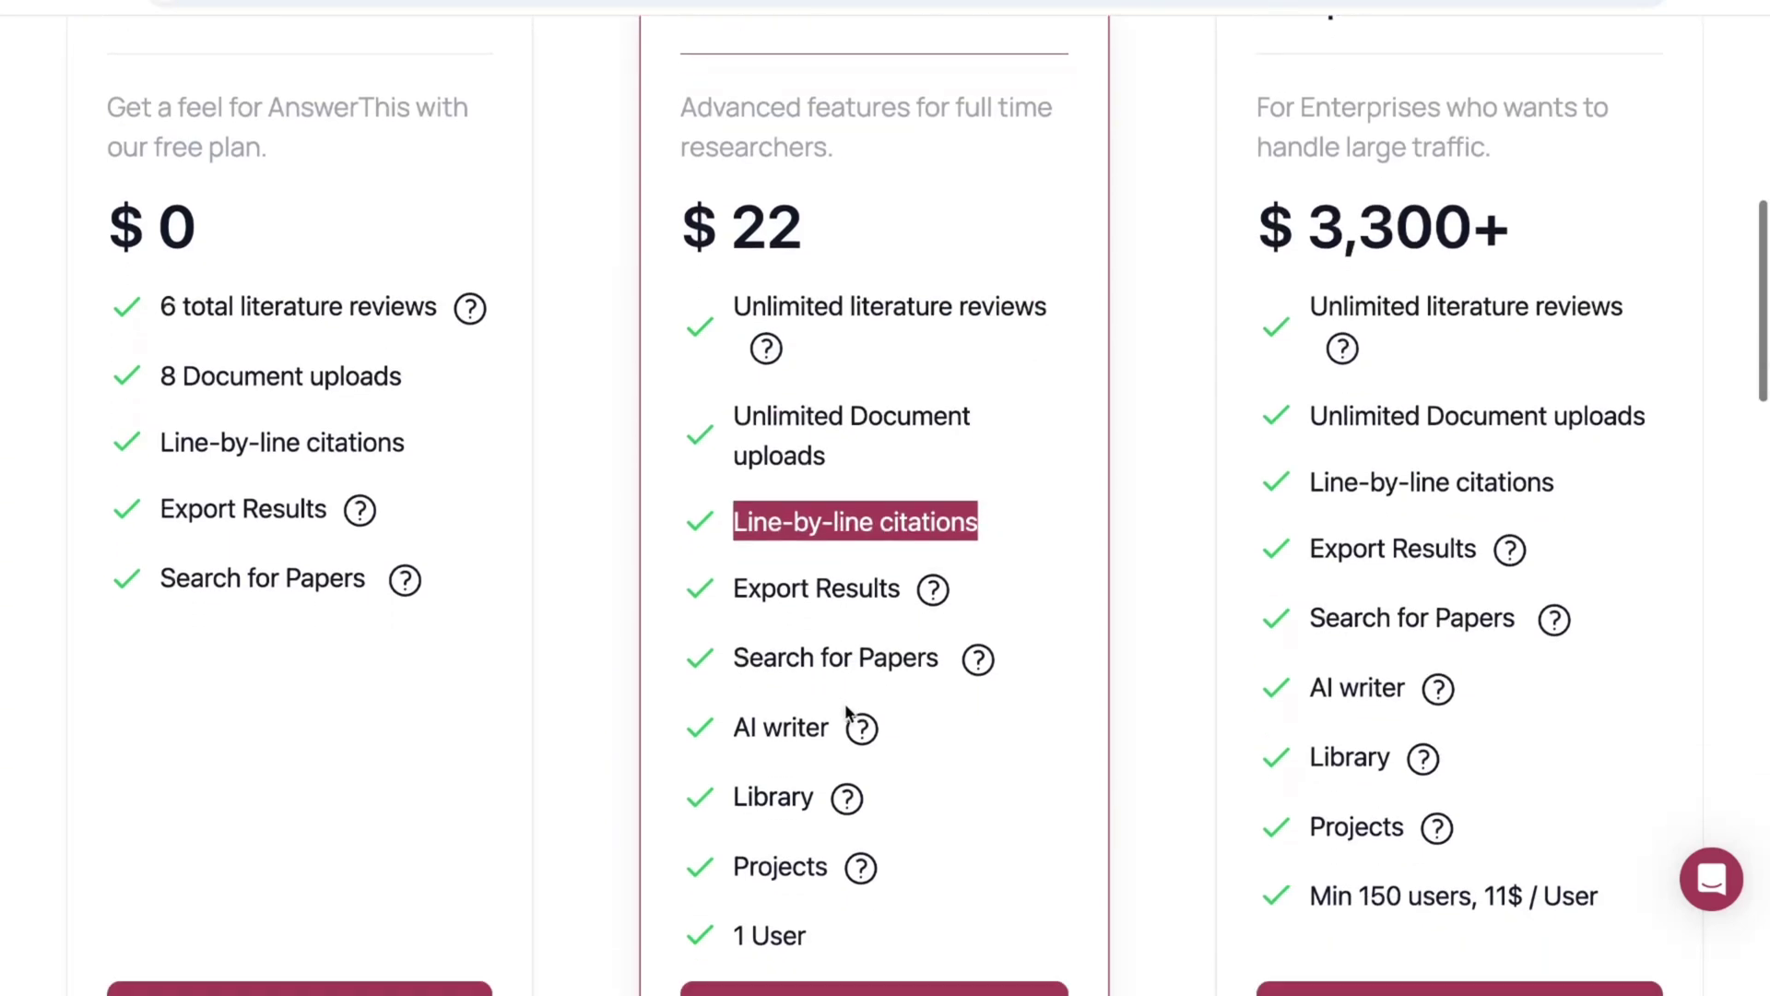
{"action": "scroll", "coordinate": [867, 642], "scroll_direction": "down", "scroll_amount": 2}
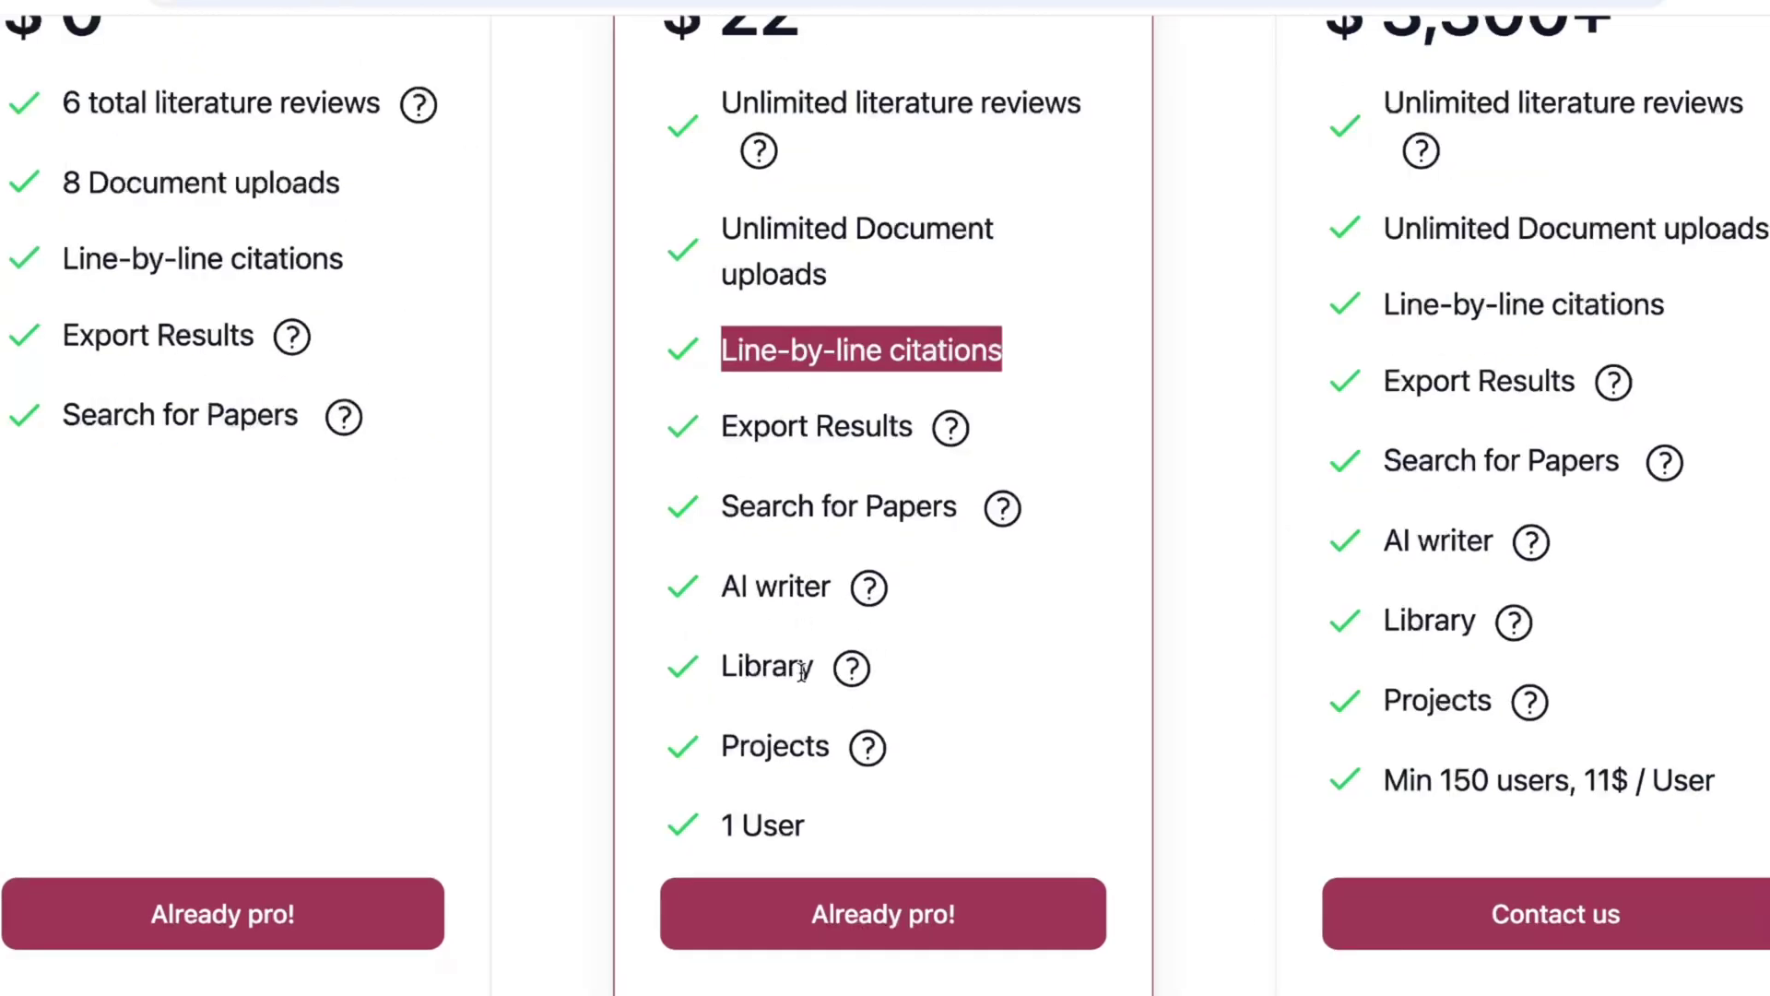
{"action": "scroll", "coordinate": [802, 671], "scroll_direction": "down", "scroll_amount": 1}
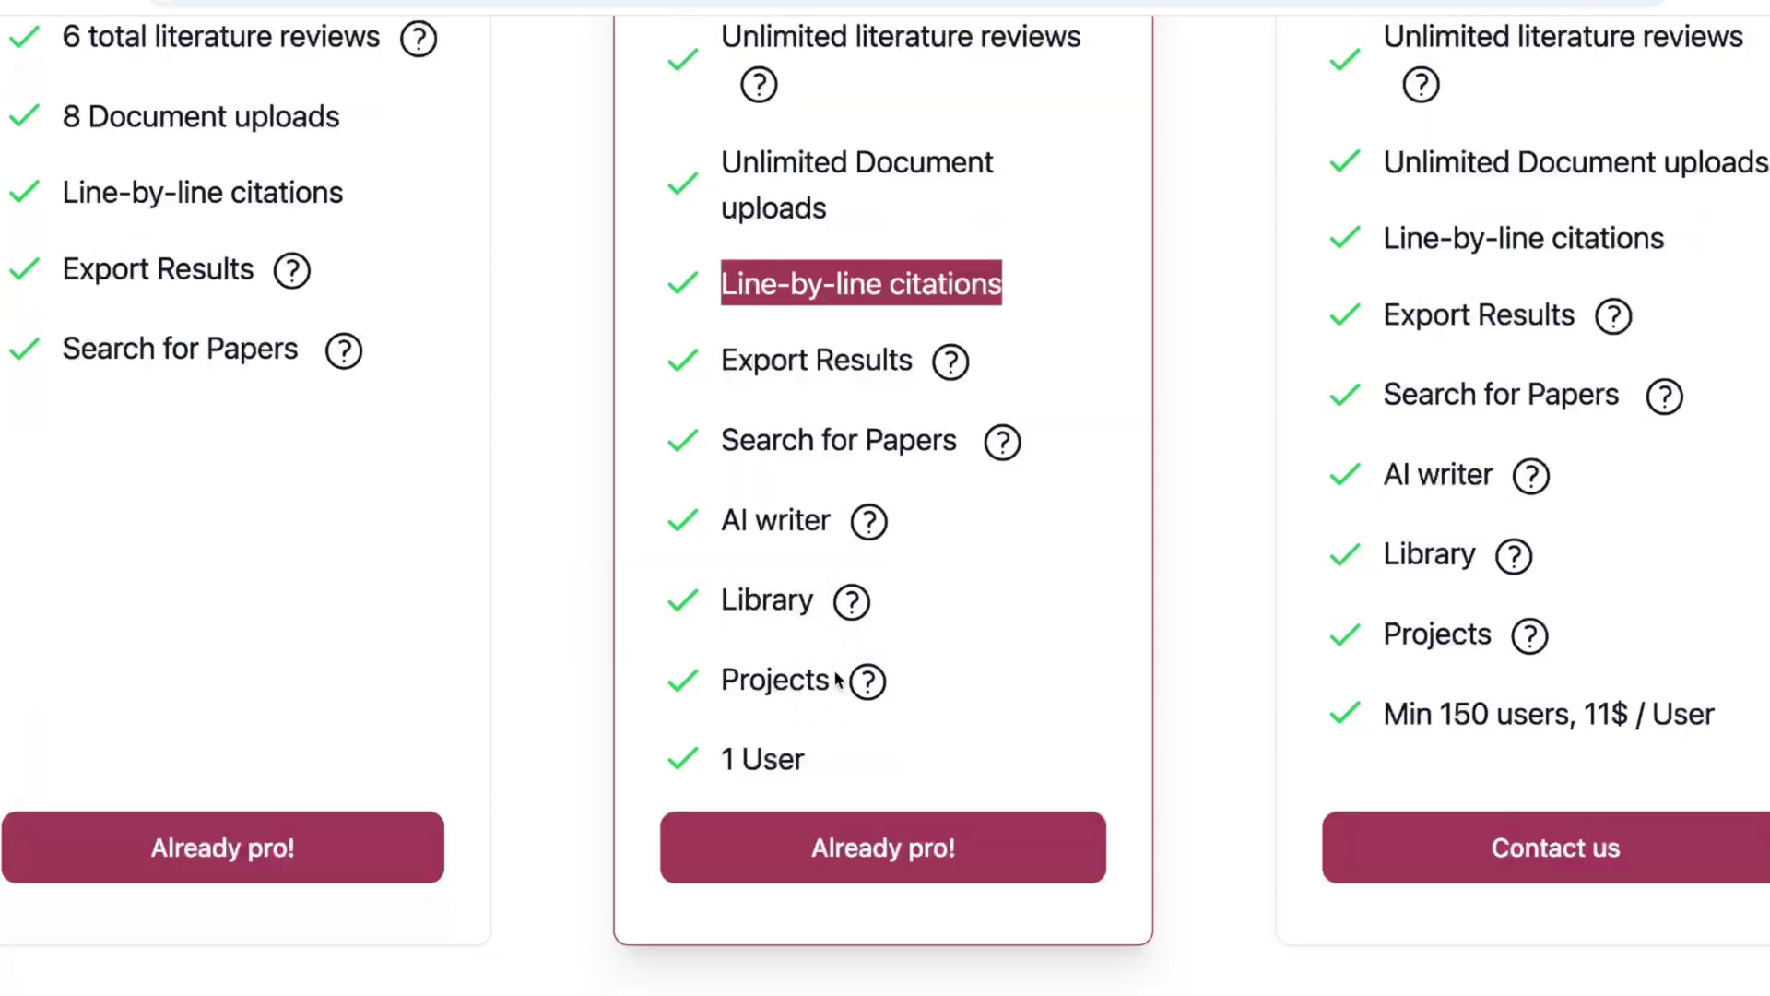
{"action": "scroll", "coordinate": [1057, 247], "scroll_direction": "up", "scroll_amount": 7}
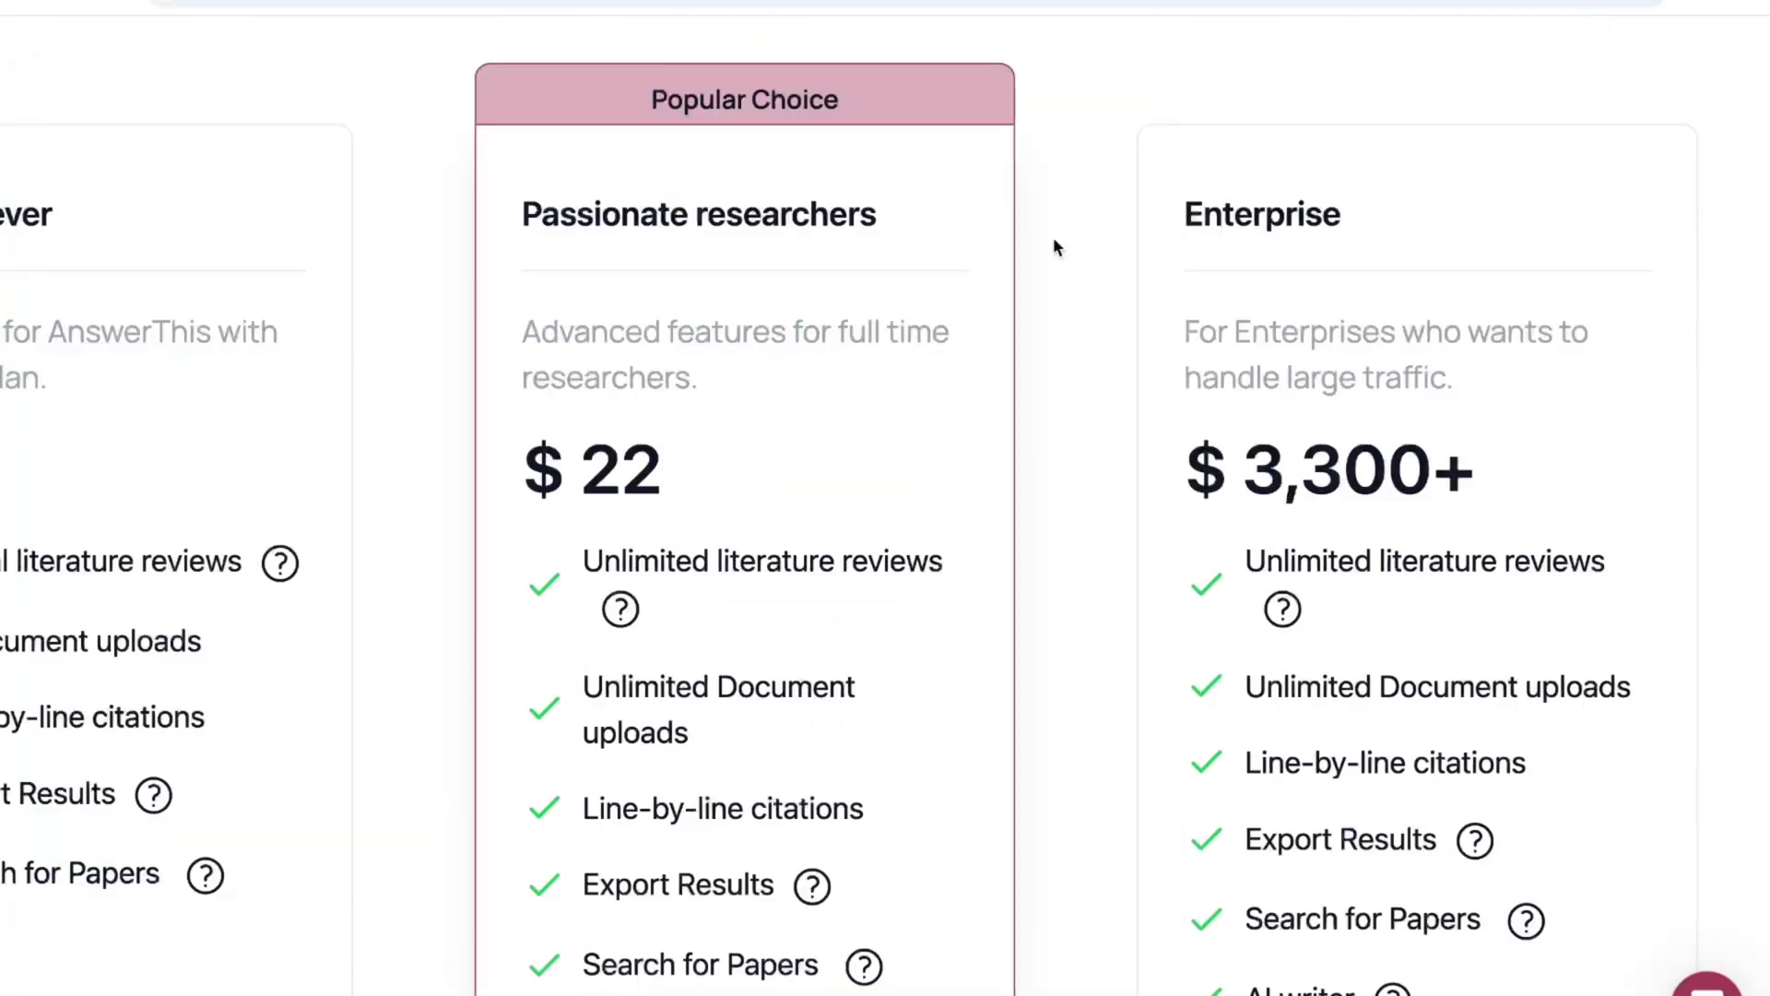